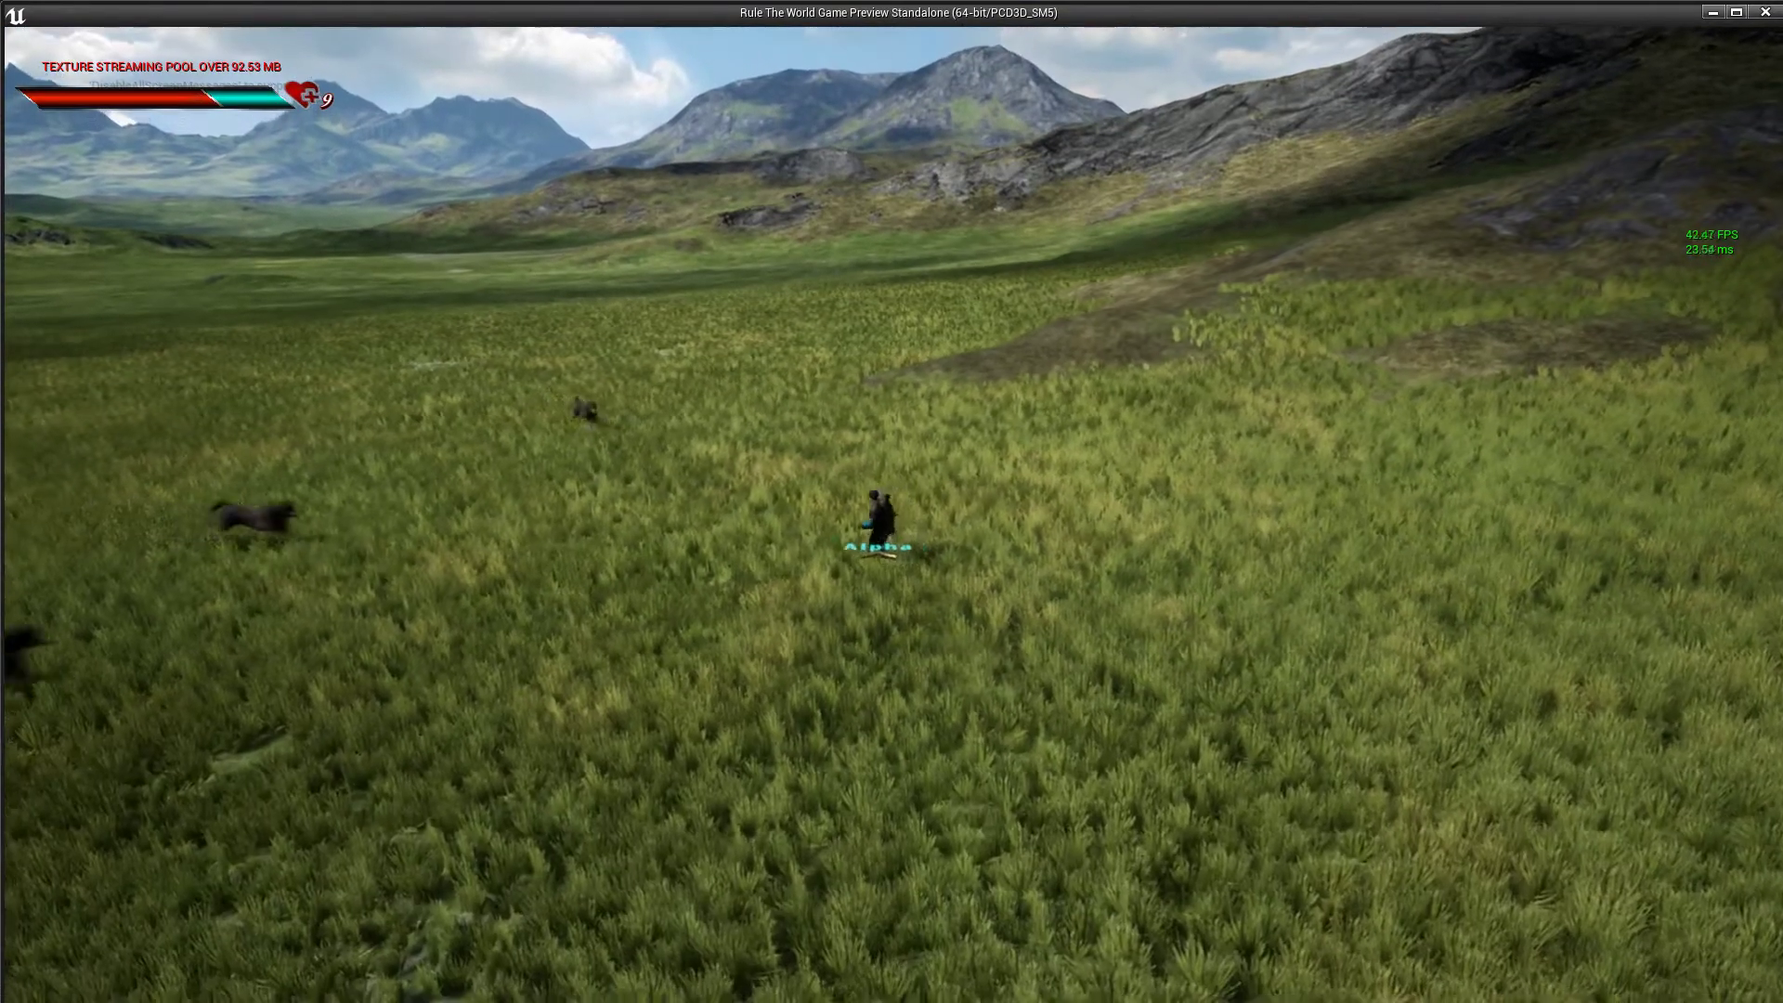
Playtest the Alpha character's movement and dodge rolls among the wolves in the standalone game preview, and end the play session
key(s)
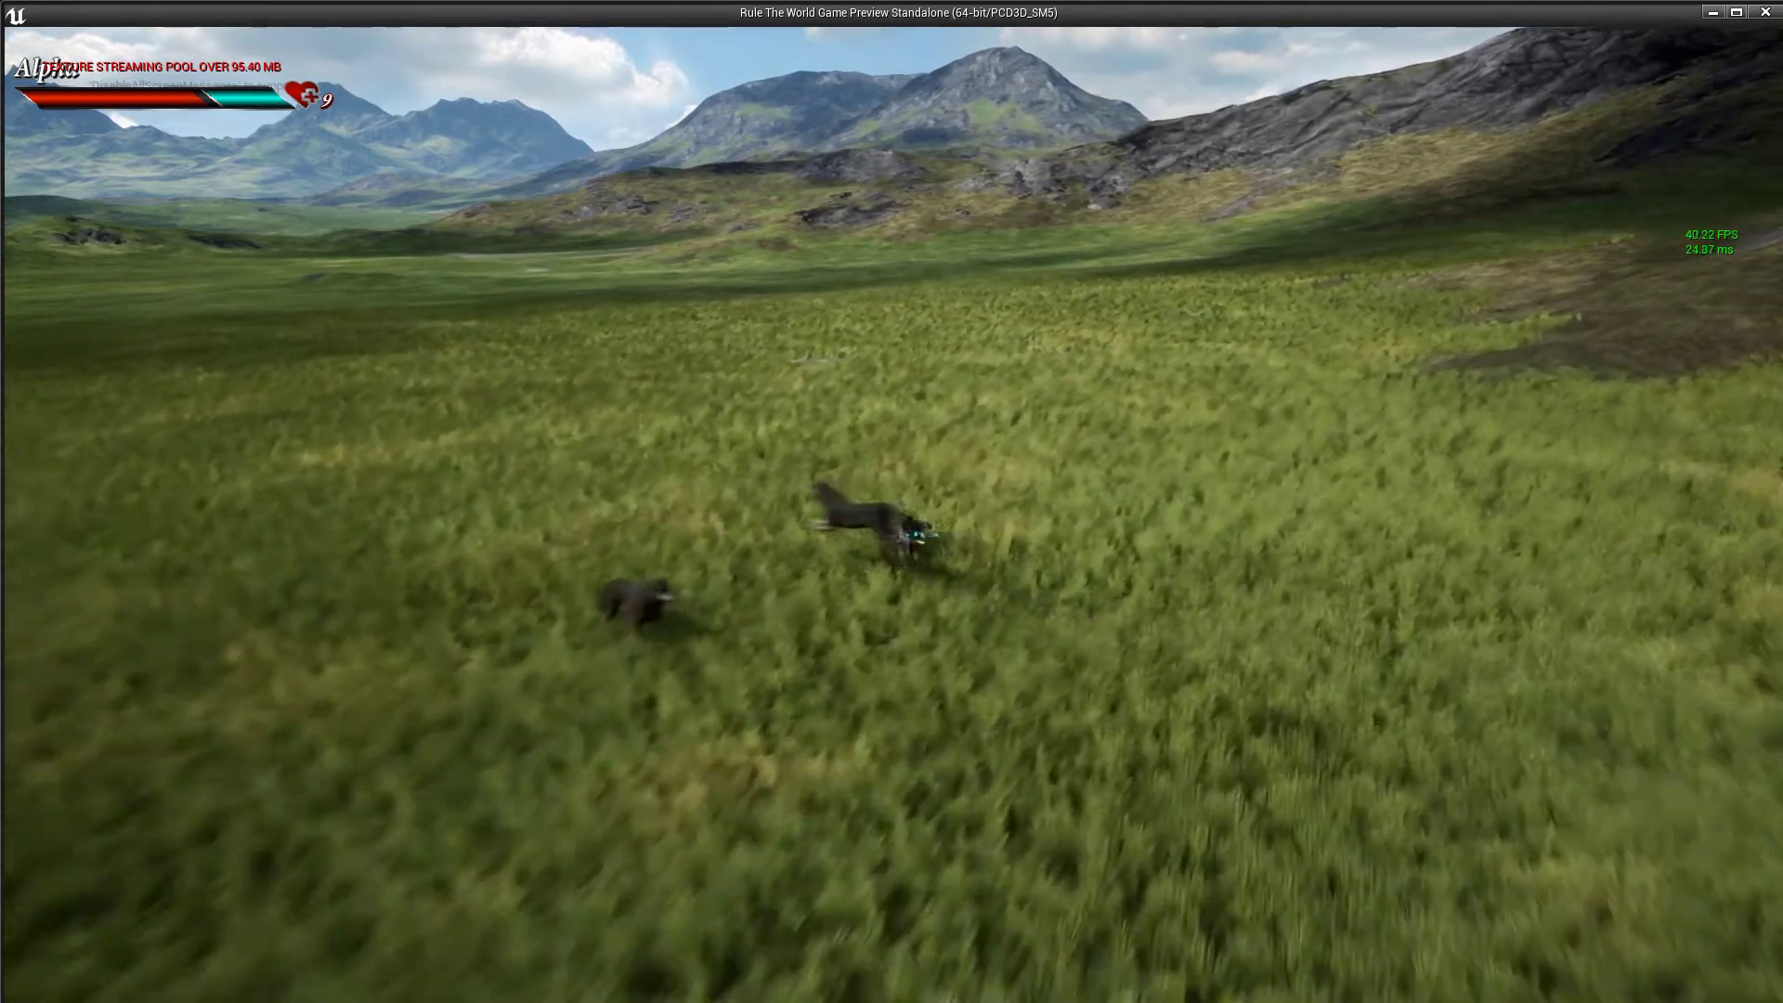
key(a)
key(s)
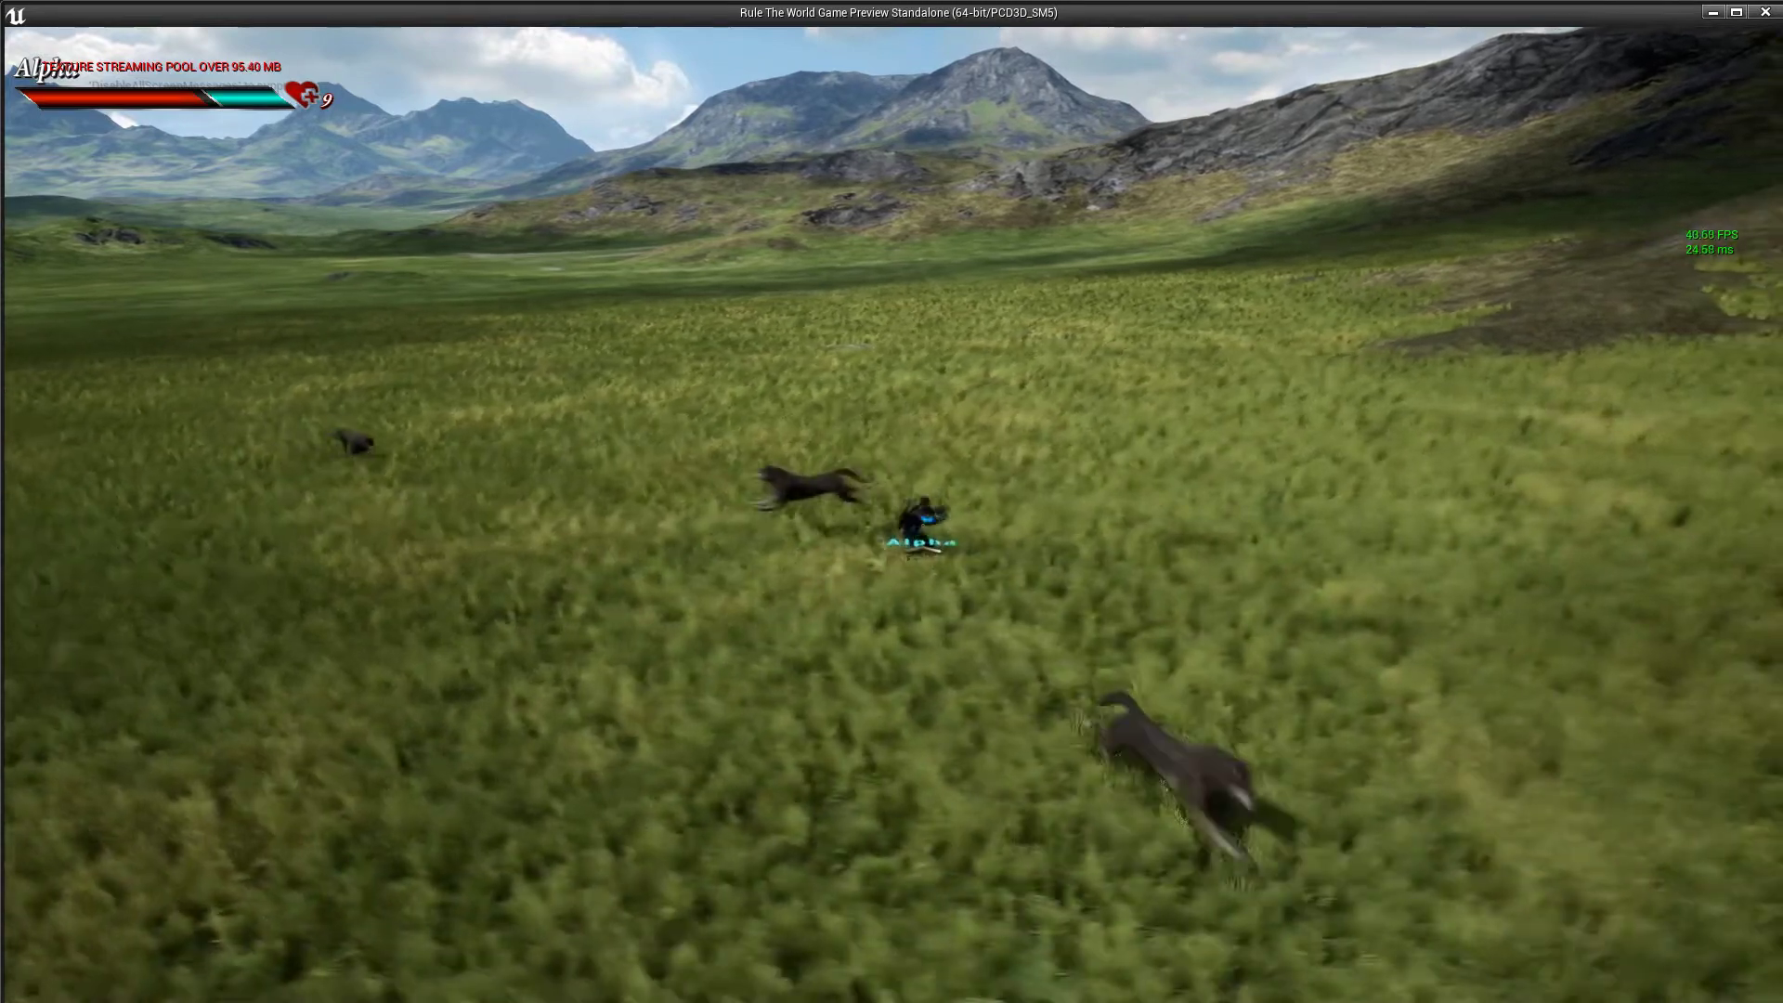
key(a)
key(s)
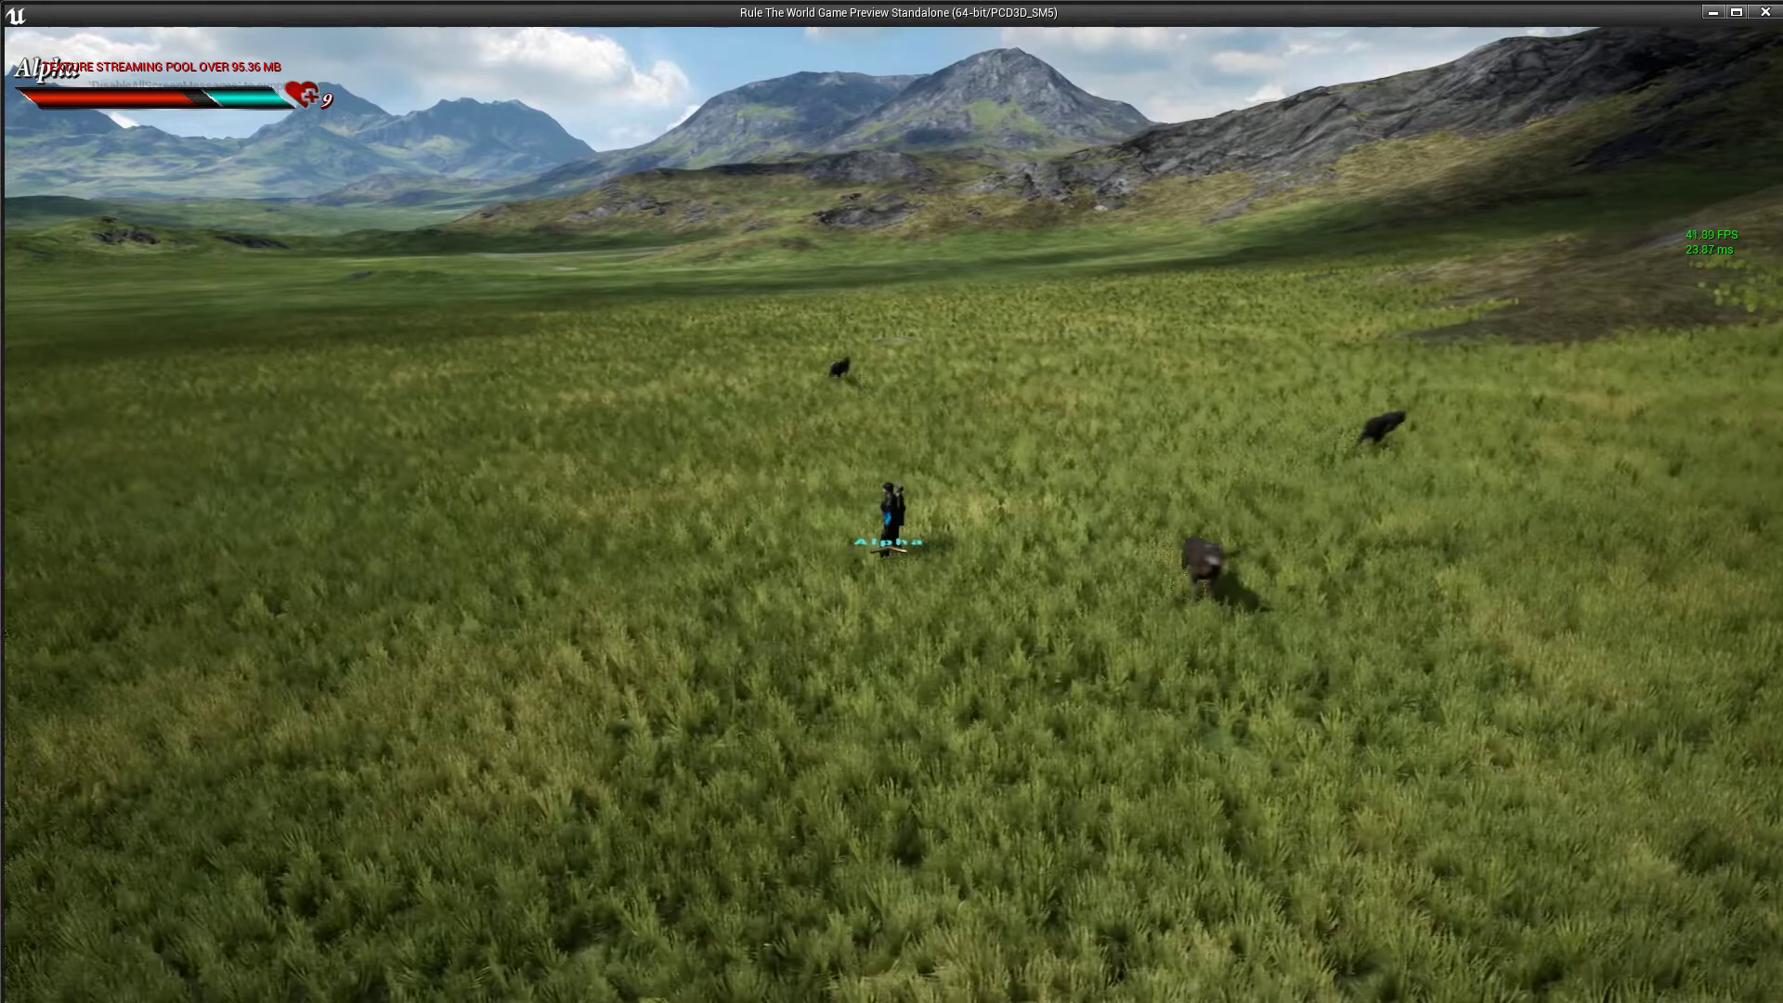
key(d)
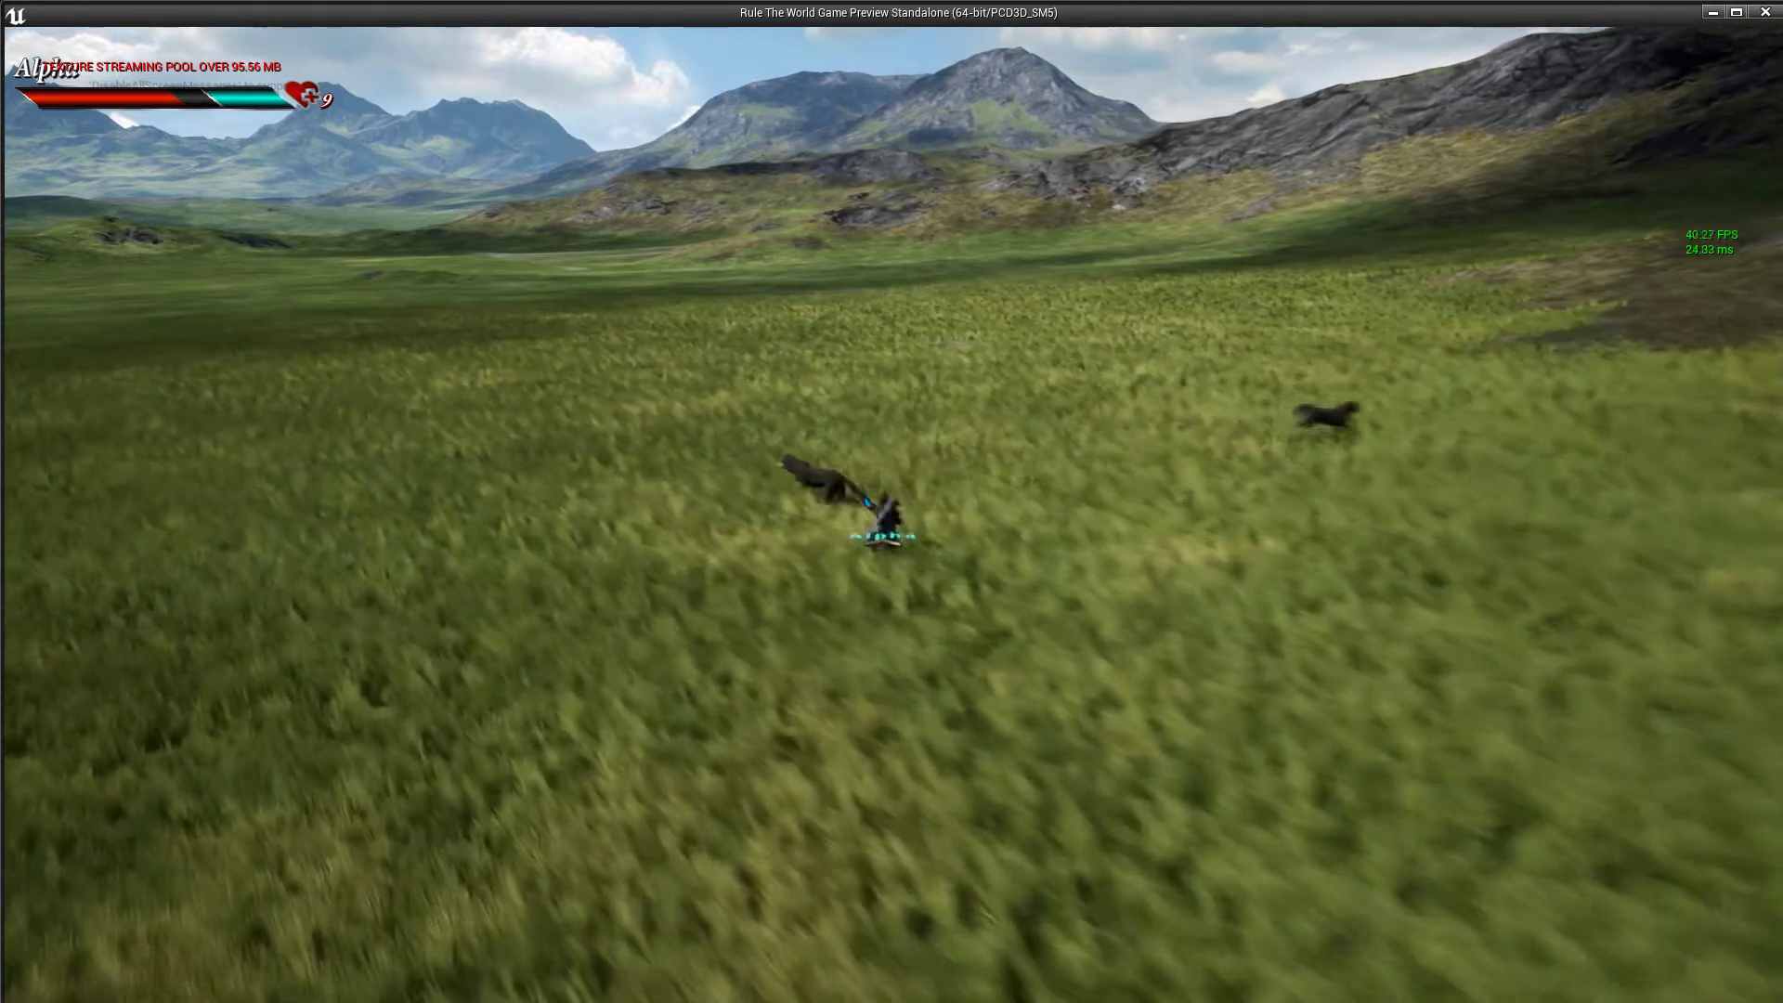
key(d)
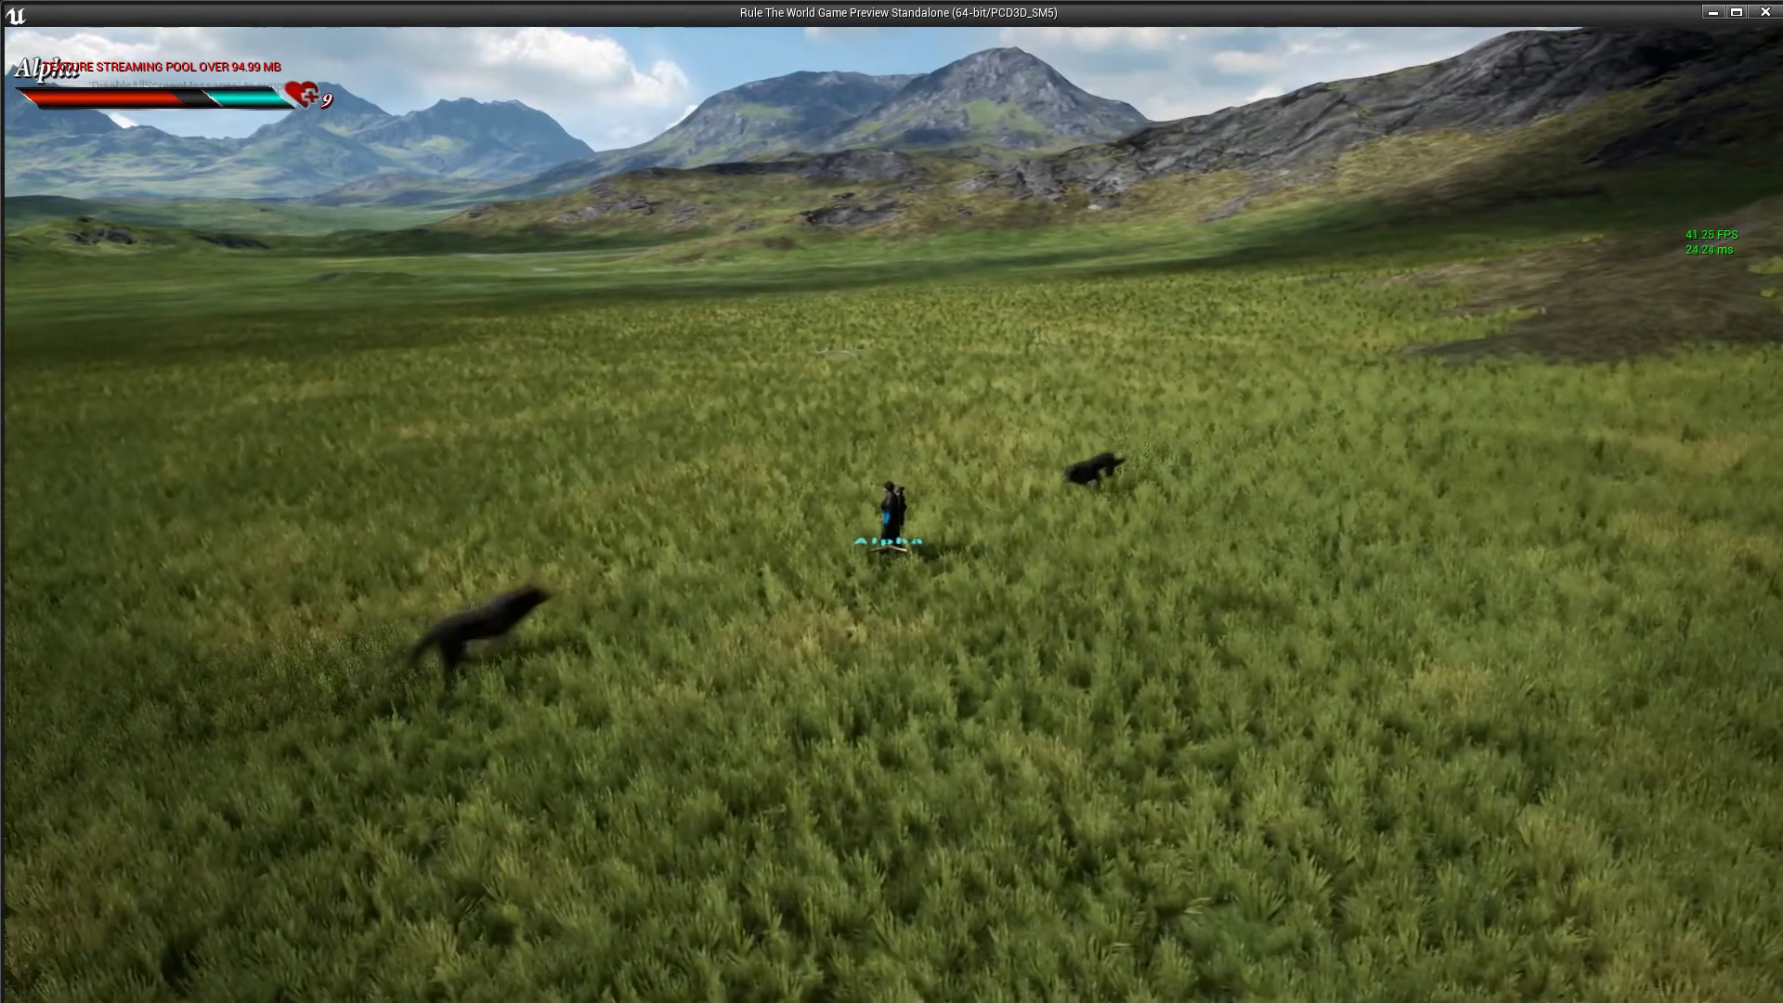
key(a)
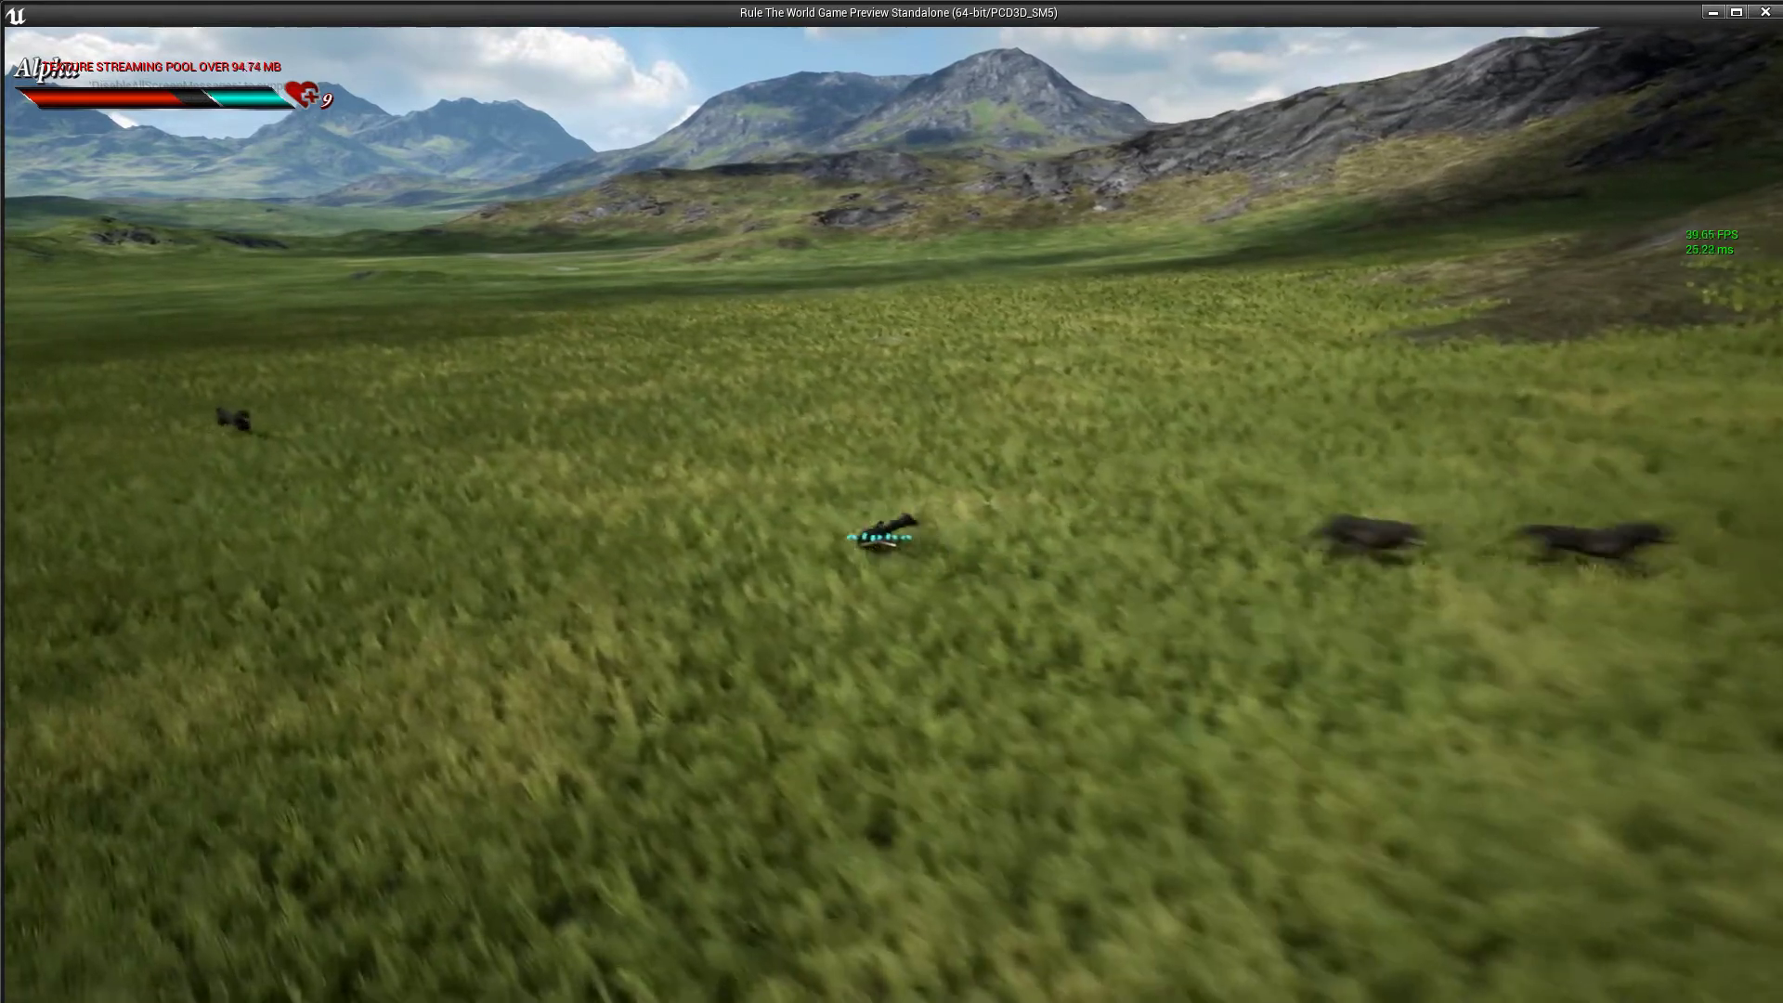
key(w)
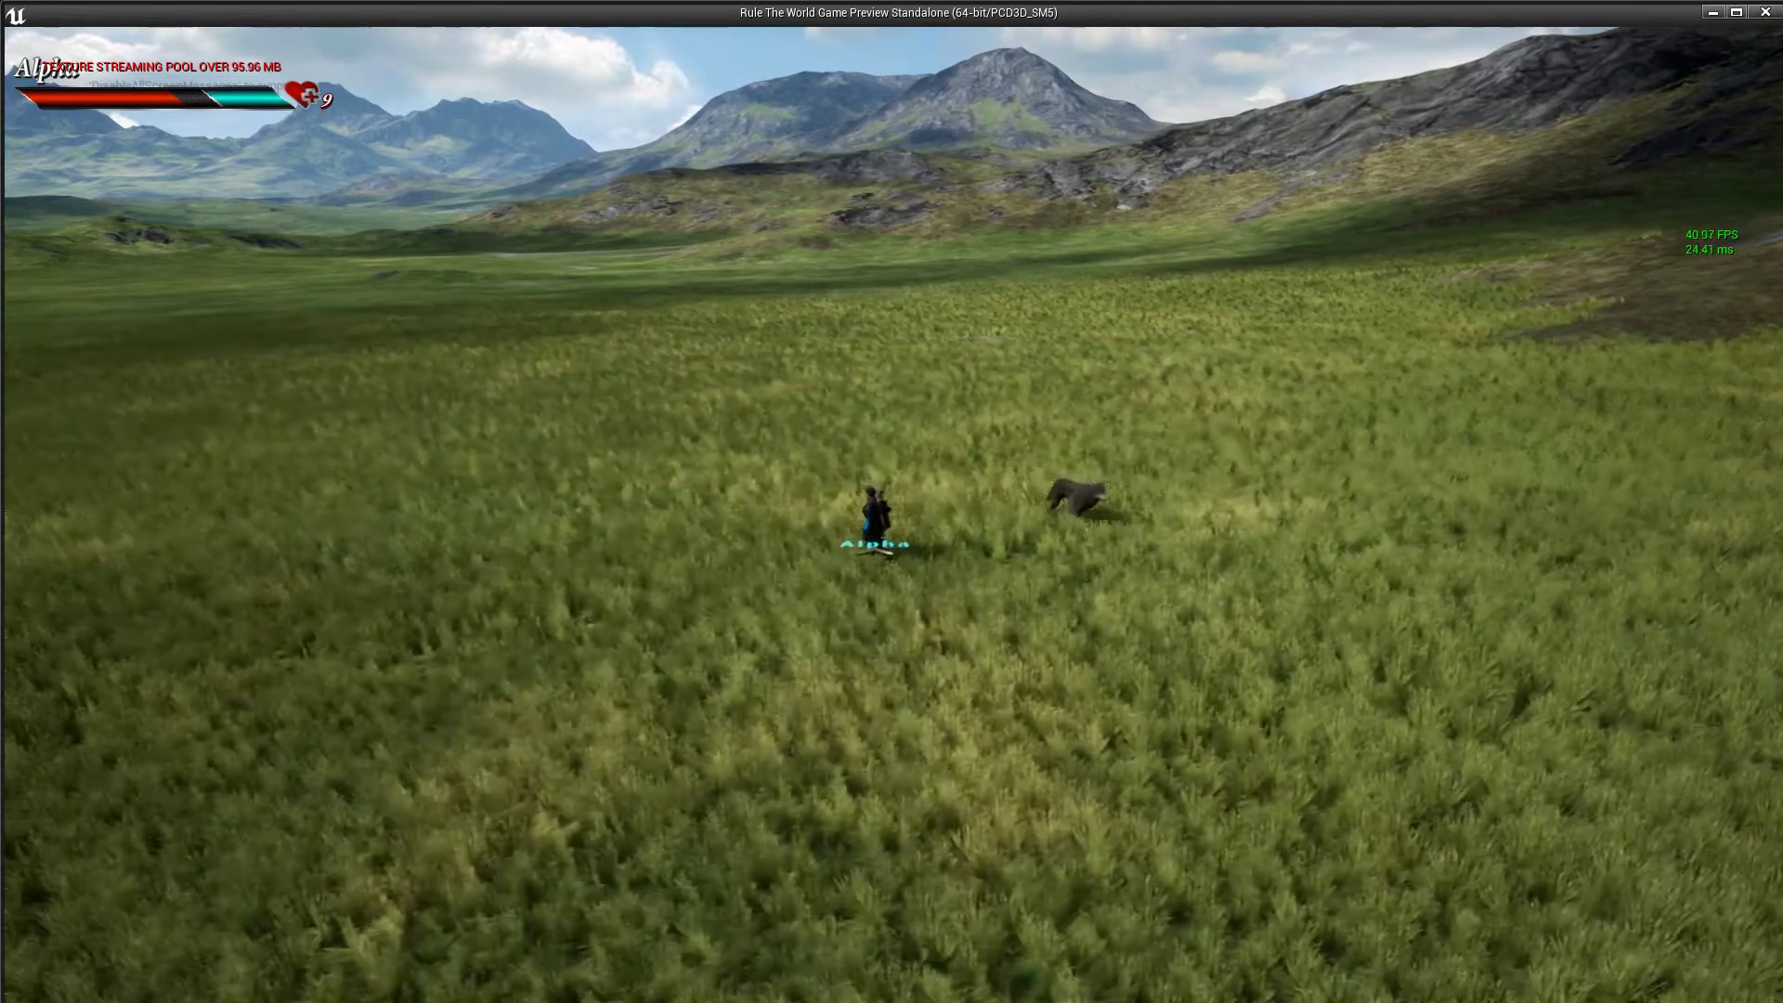
key(d)
key(s)
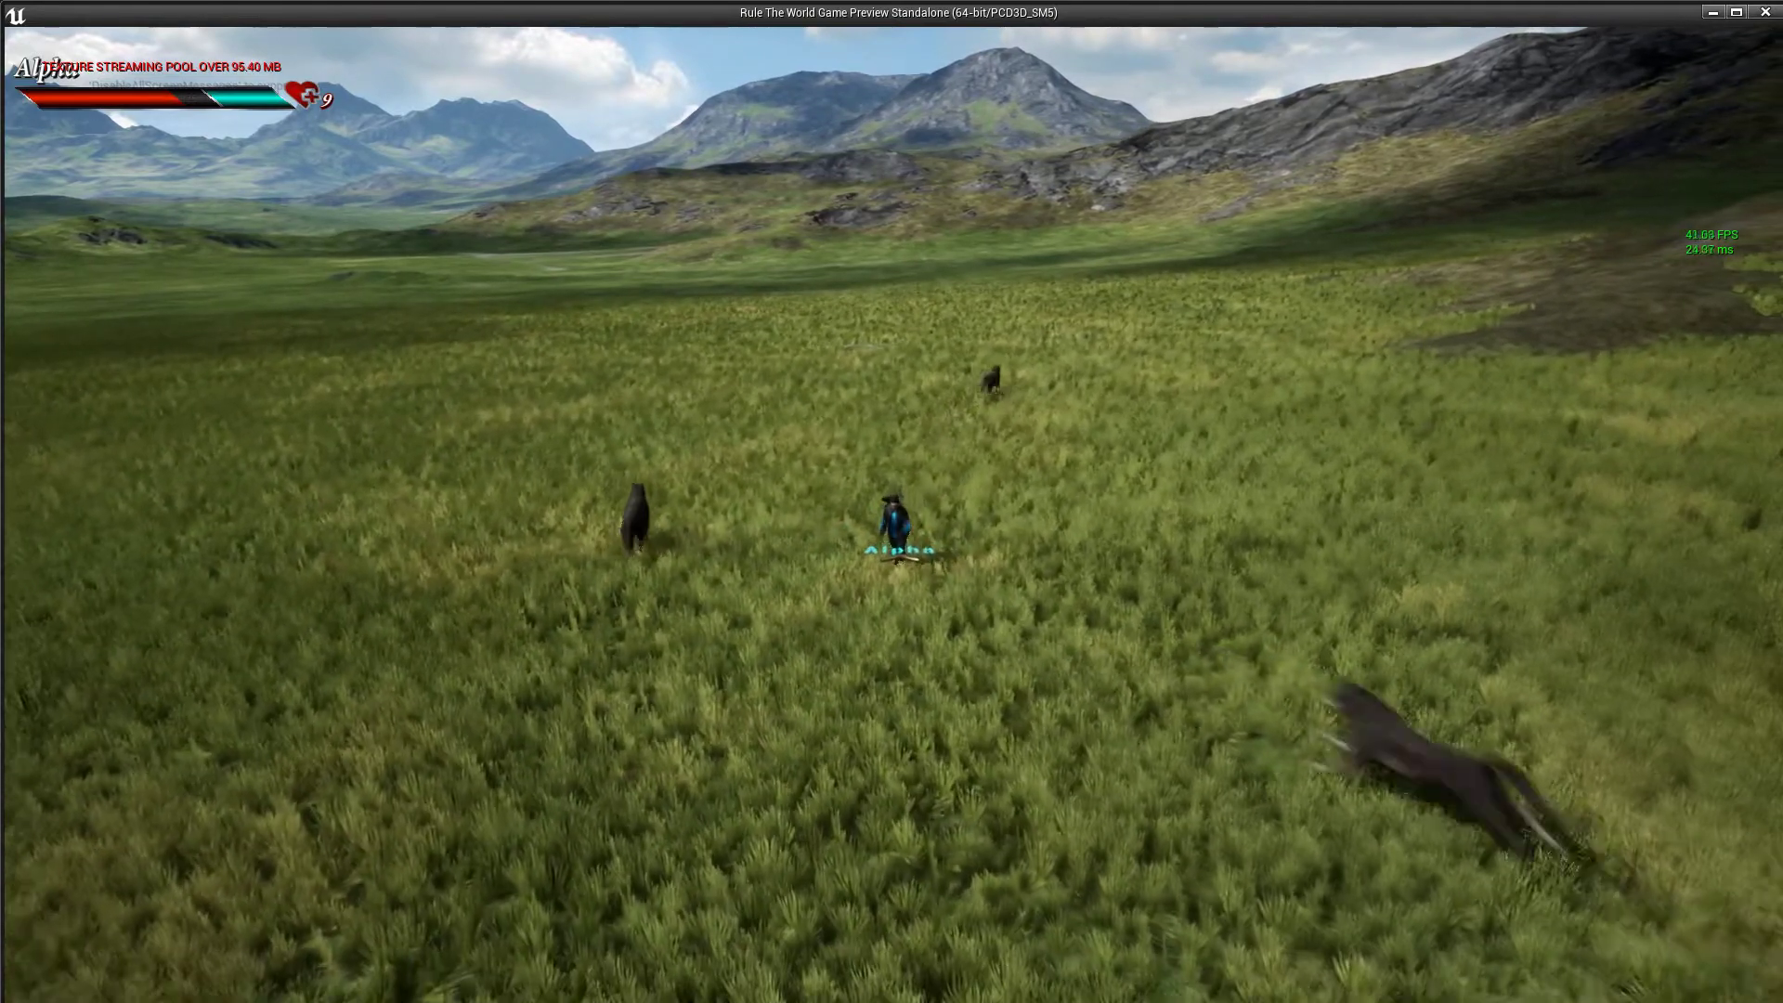
key(Tab)
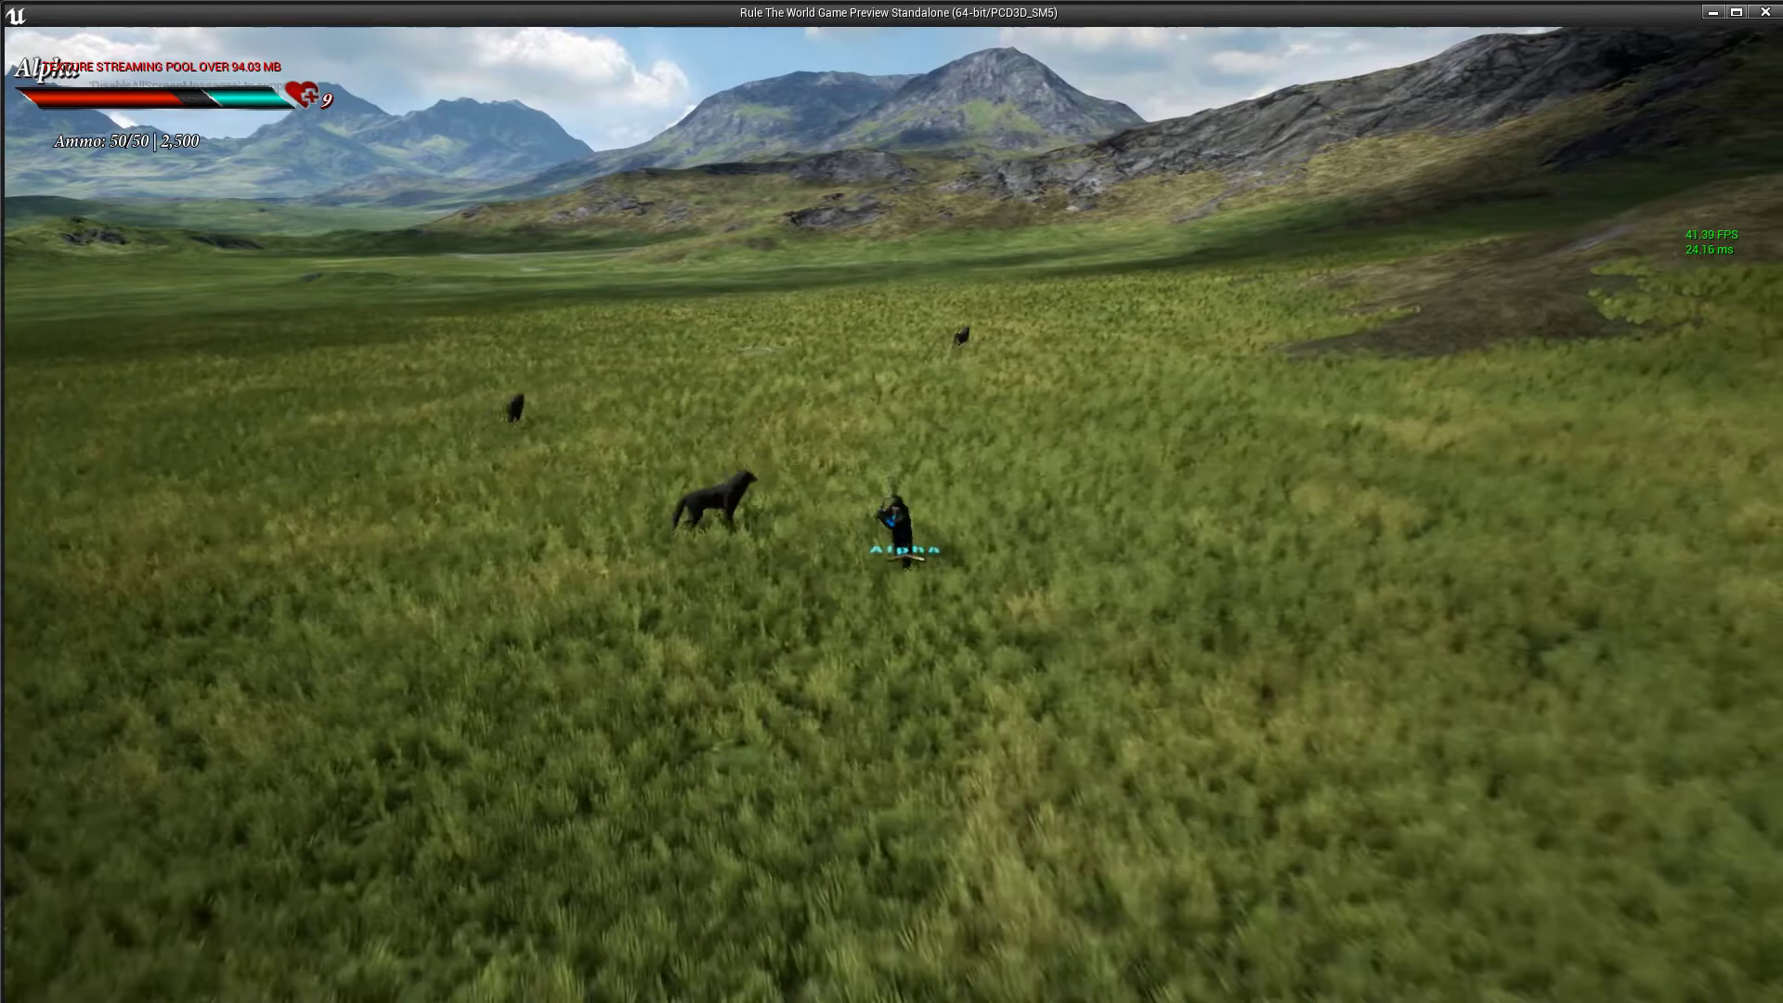
key(a)
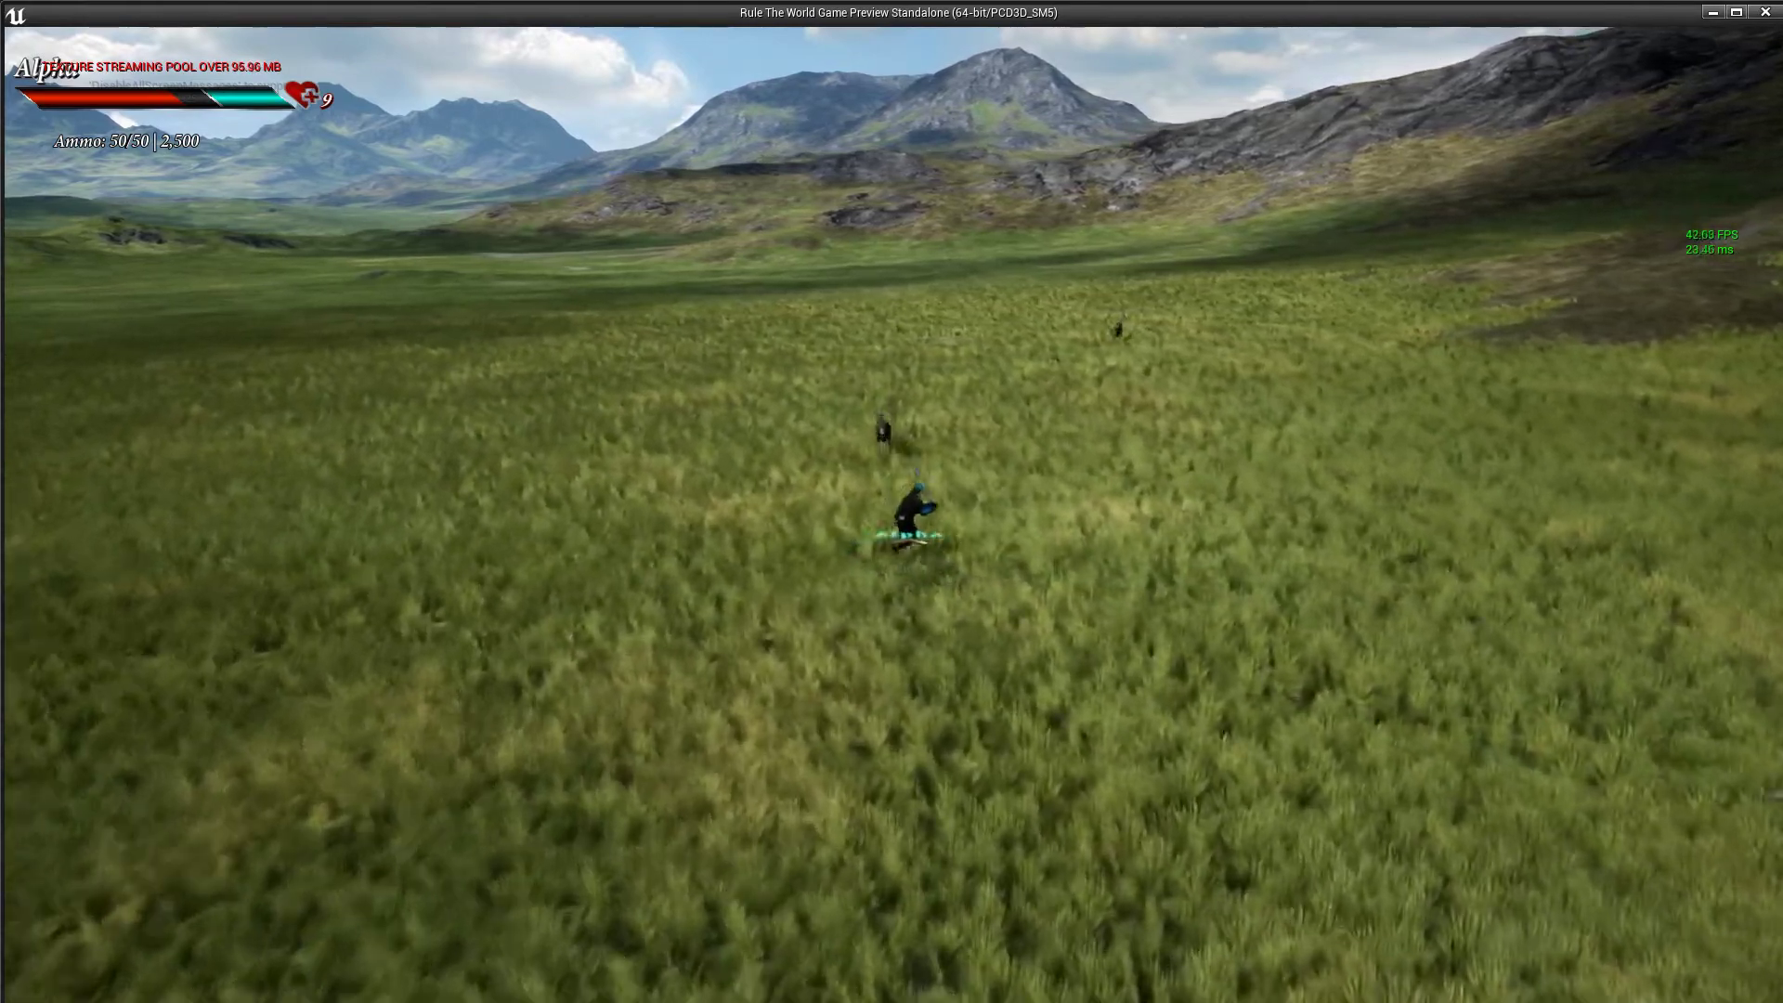
key(w)
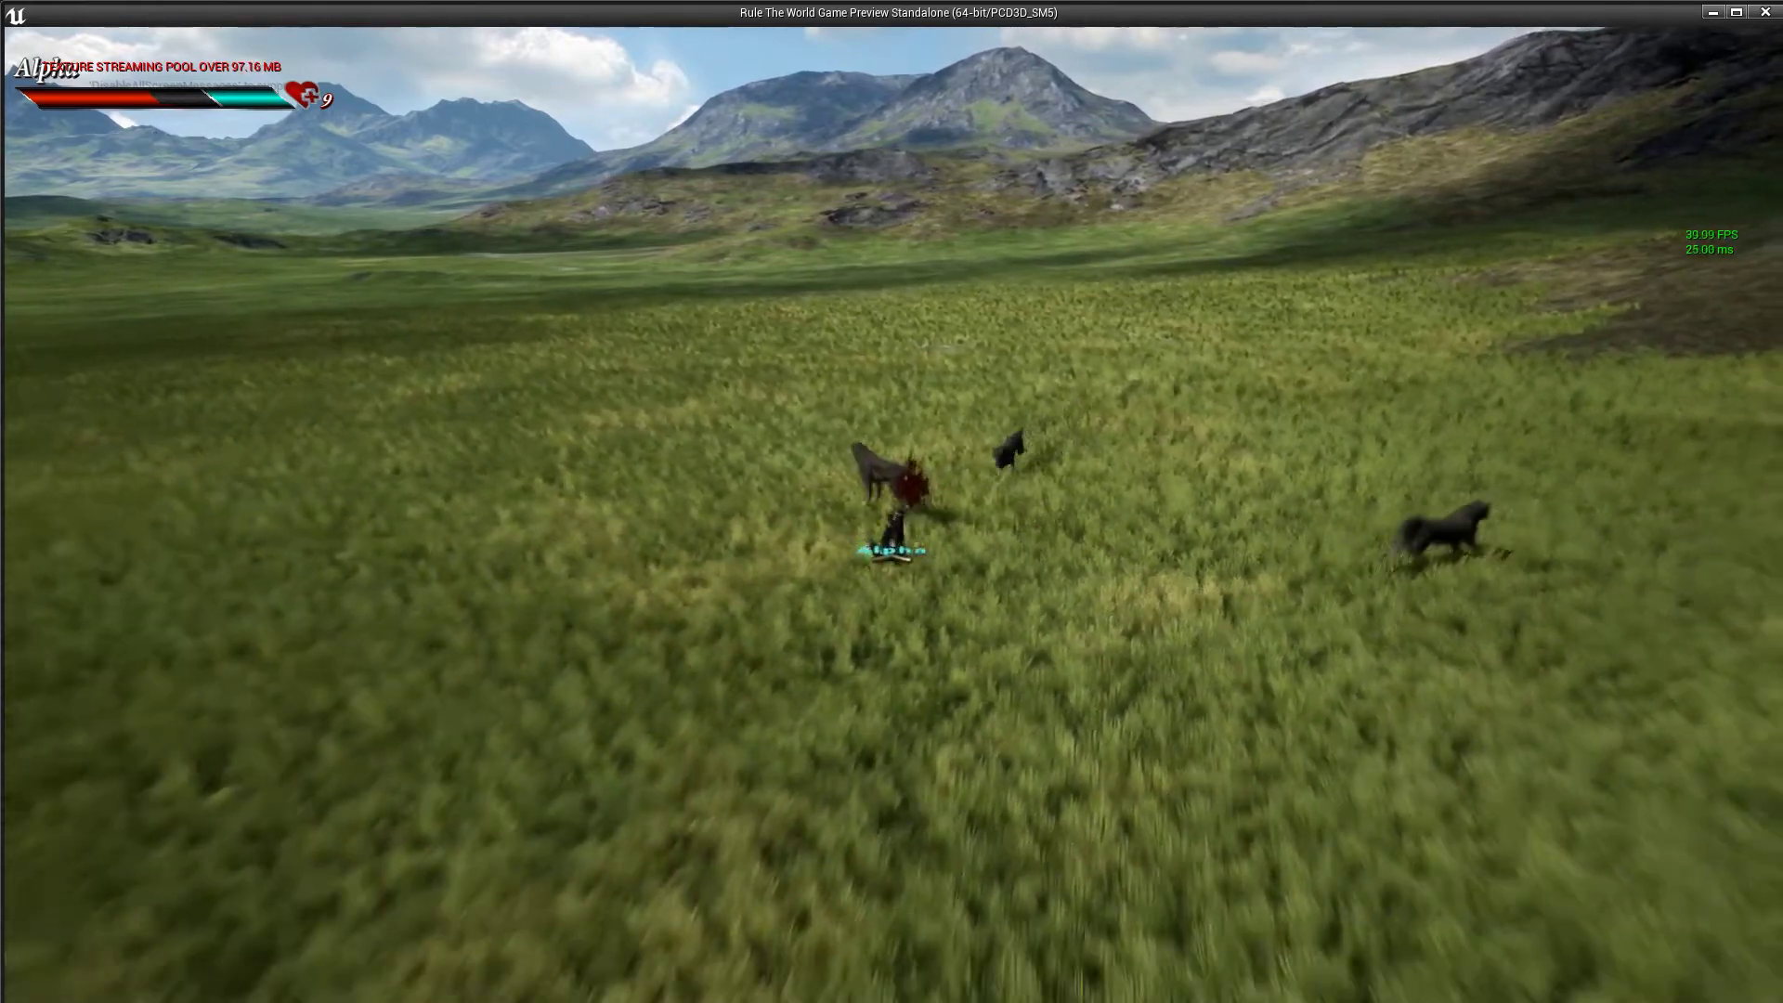
key(a)
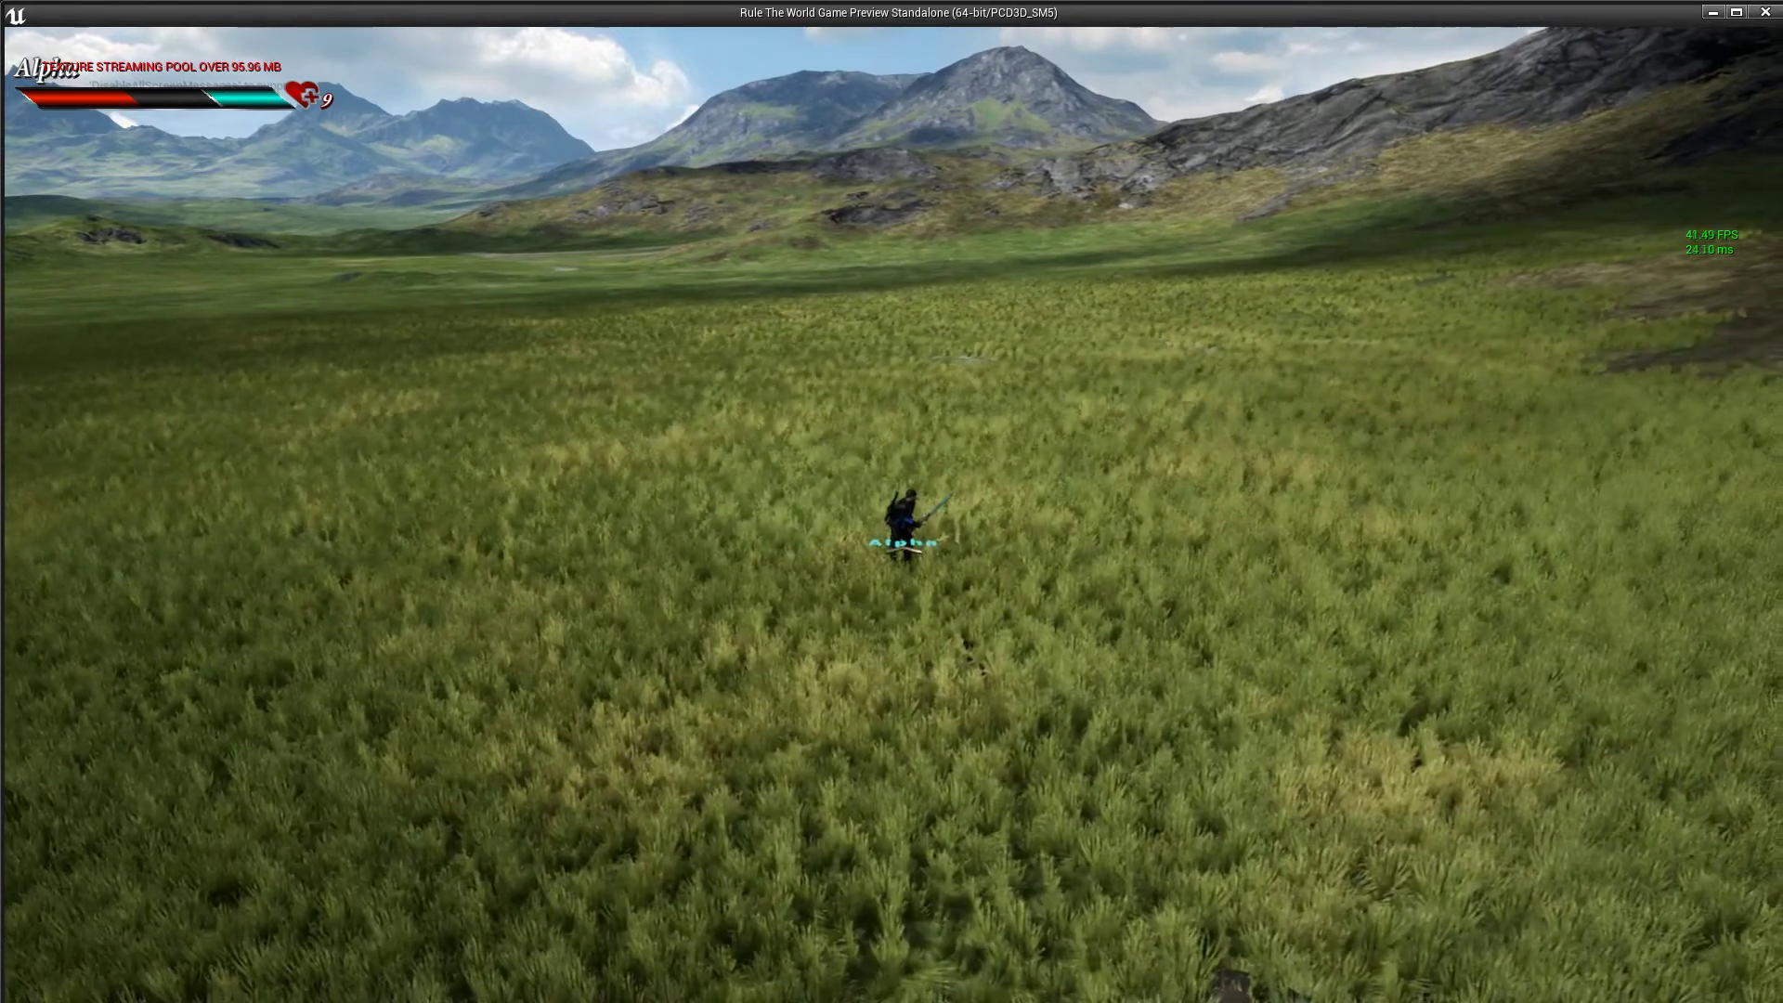
key(space)
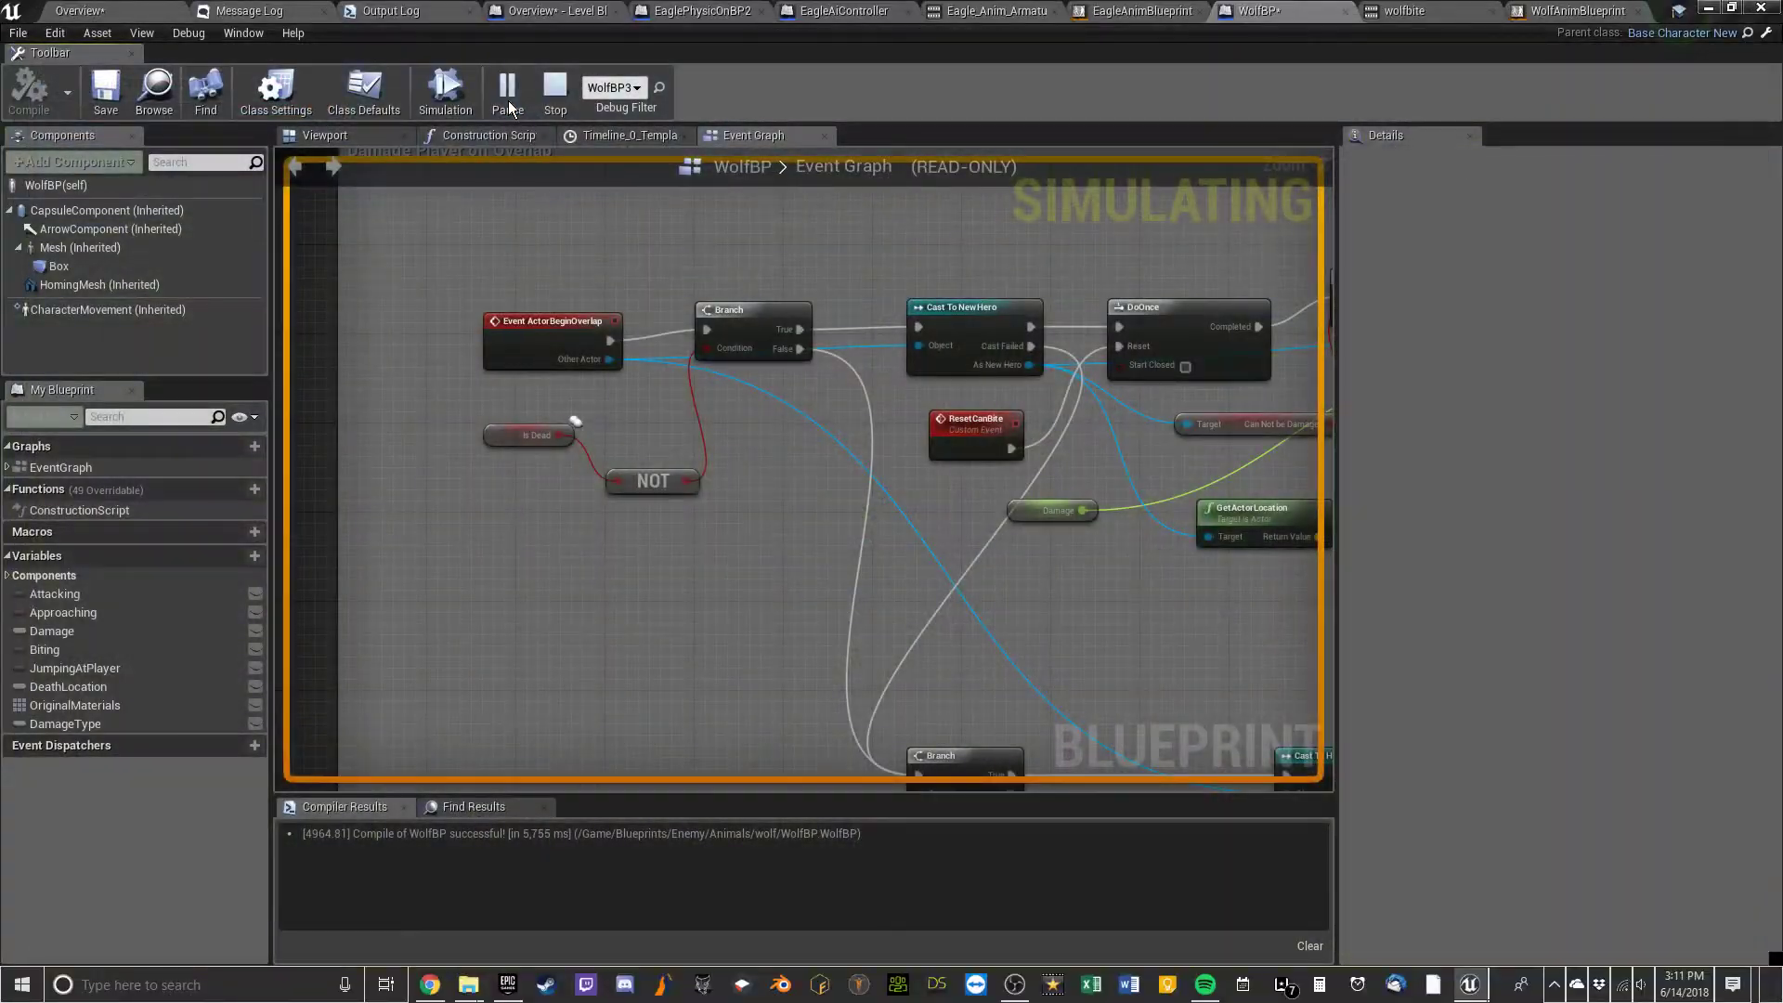
key(Escape)
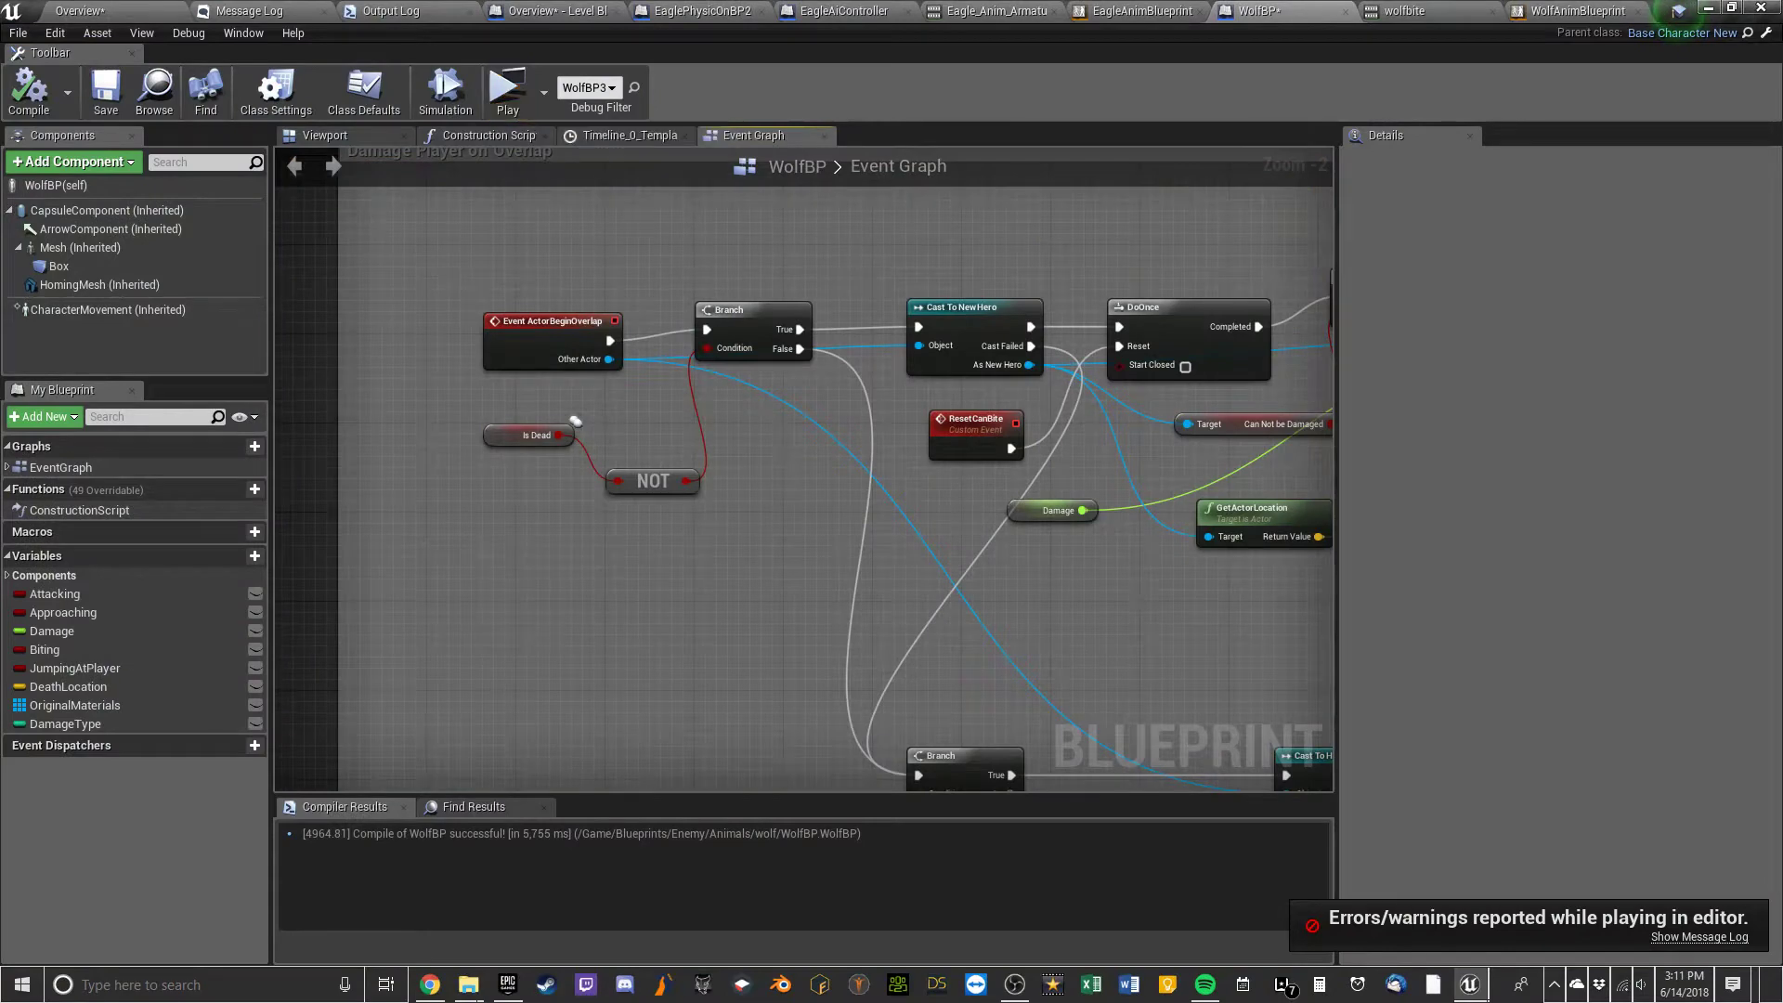
In NewHero's Input and Movement Graph, align the Branch node with the Gamepad Right Thumbstick Button event's Pressed output
drag(473, 0, 470, 11)
right_drag(580, 416, 592, 355)
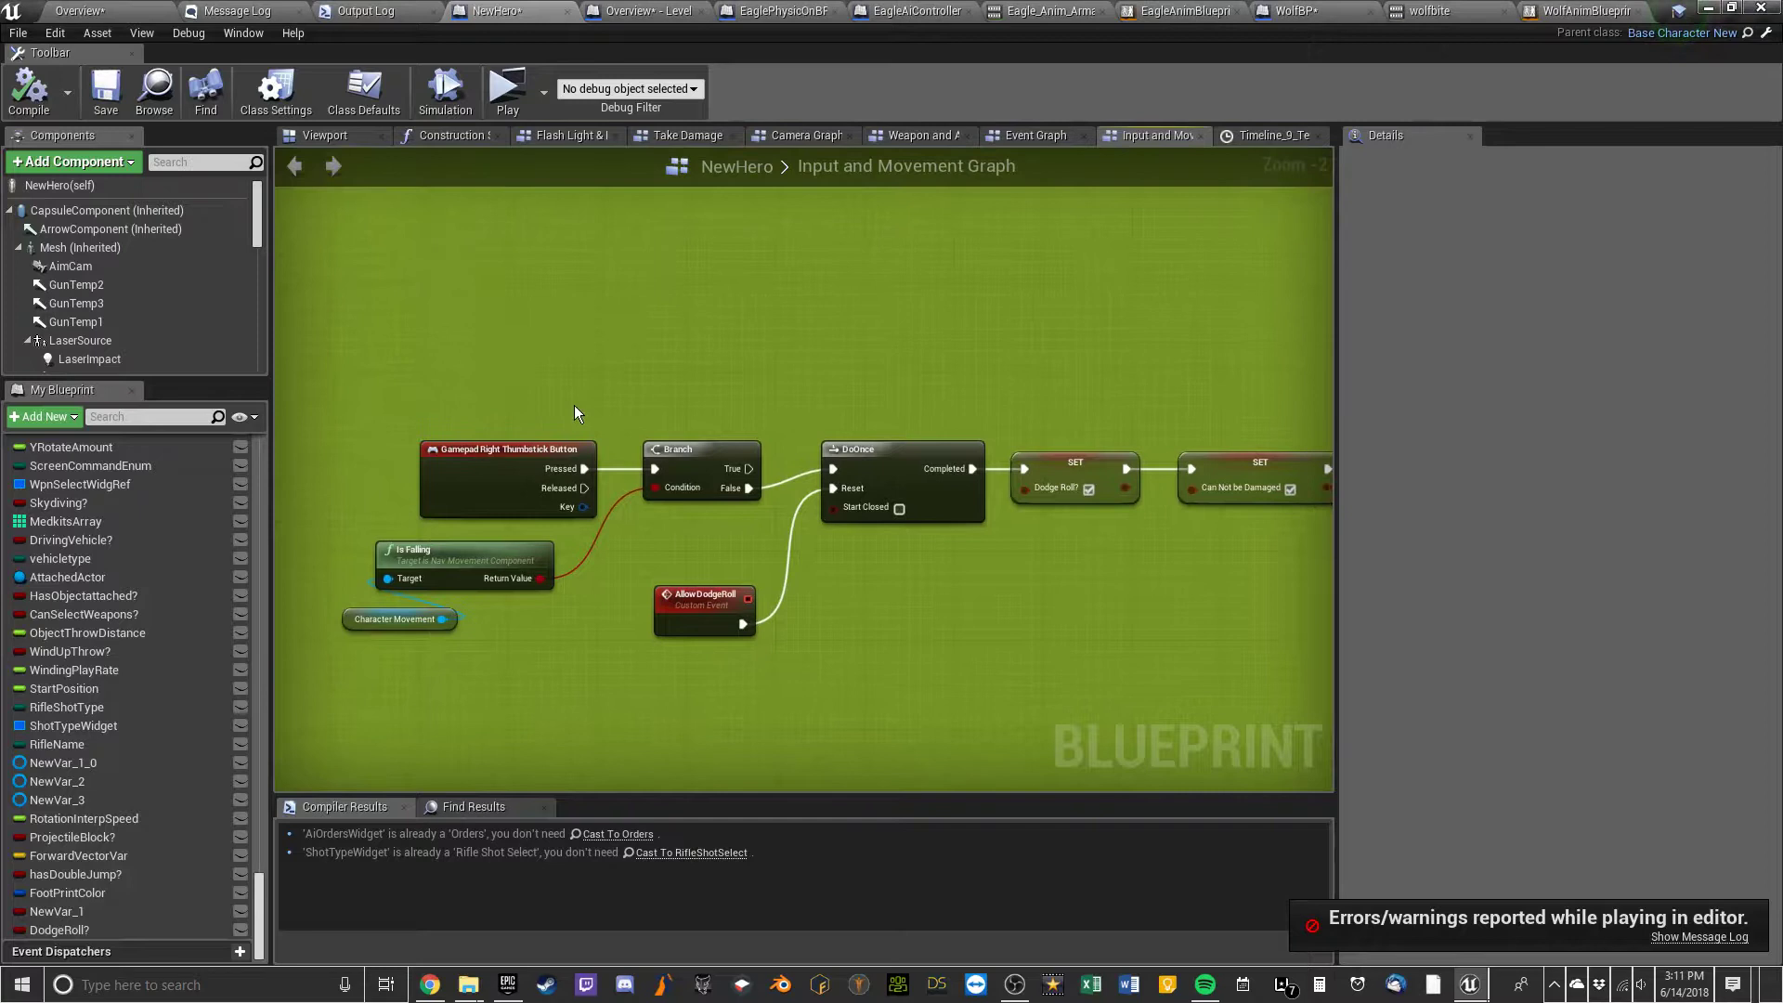
right_drag(497, 475, 472, 436)
click(471, 417)
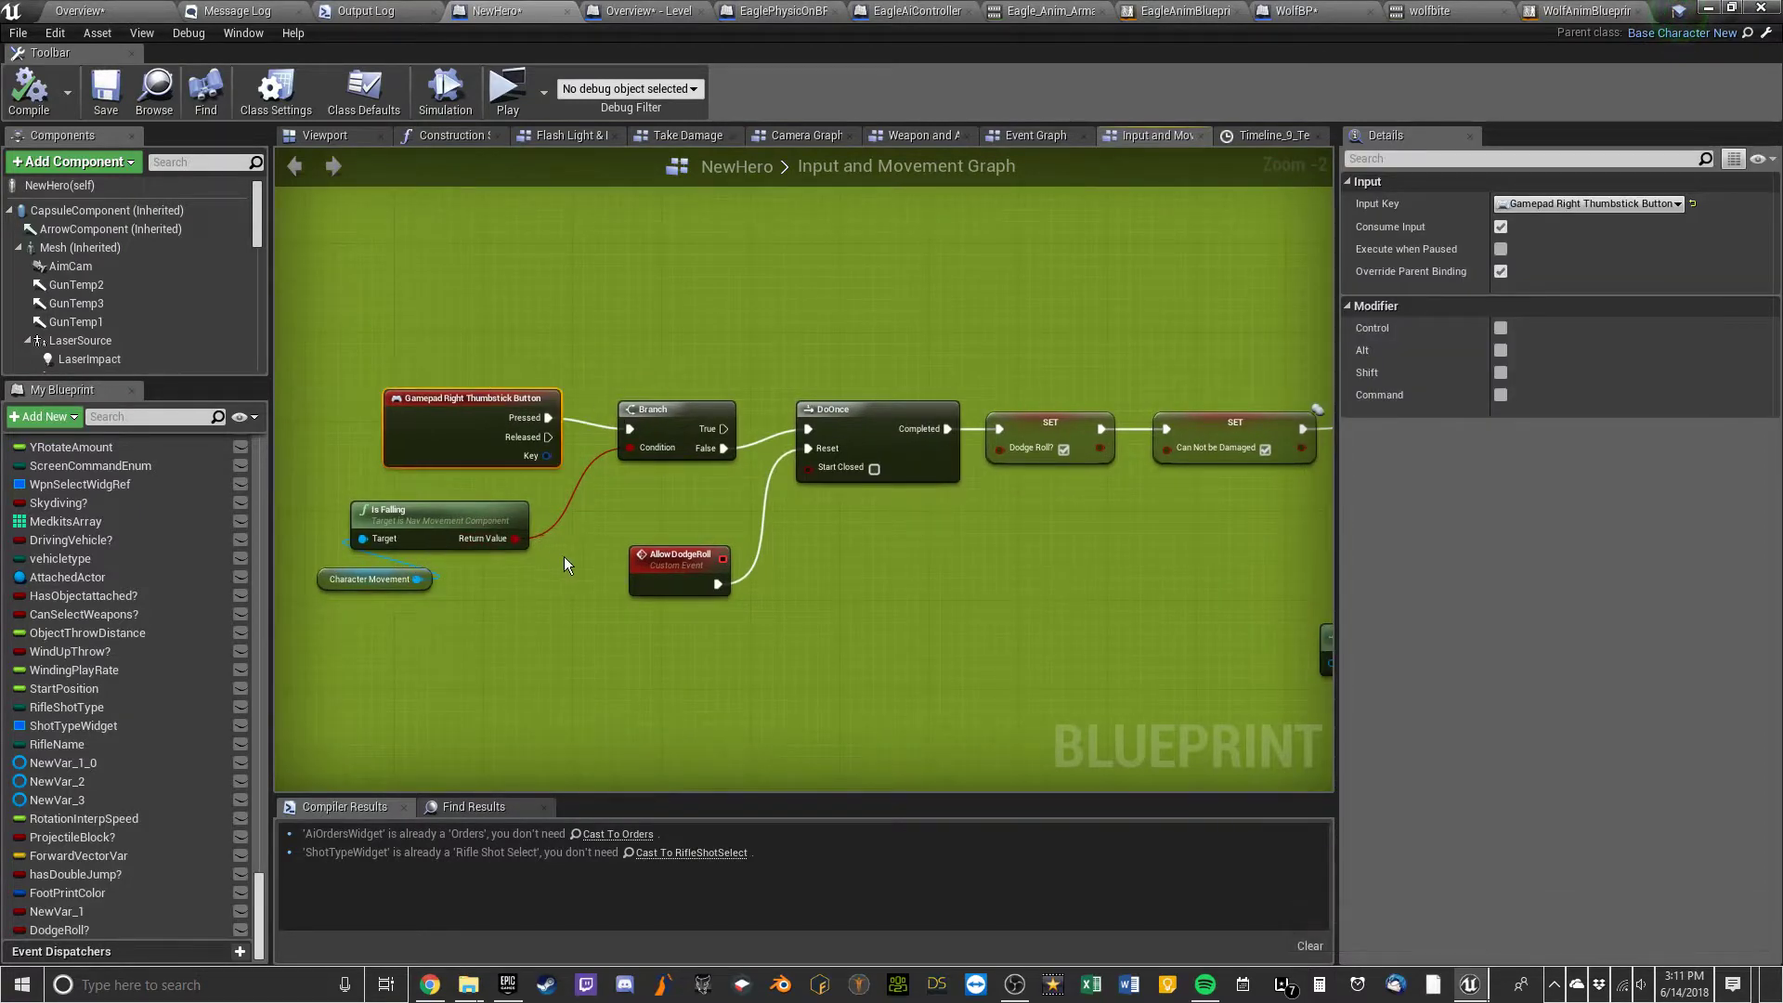
right_drag(648, 498, 568, 493)
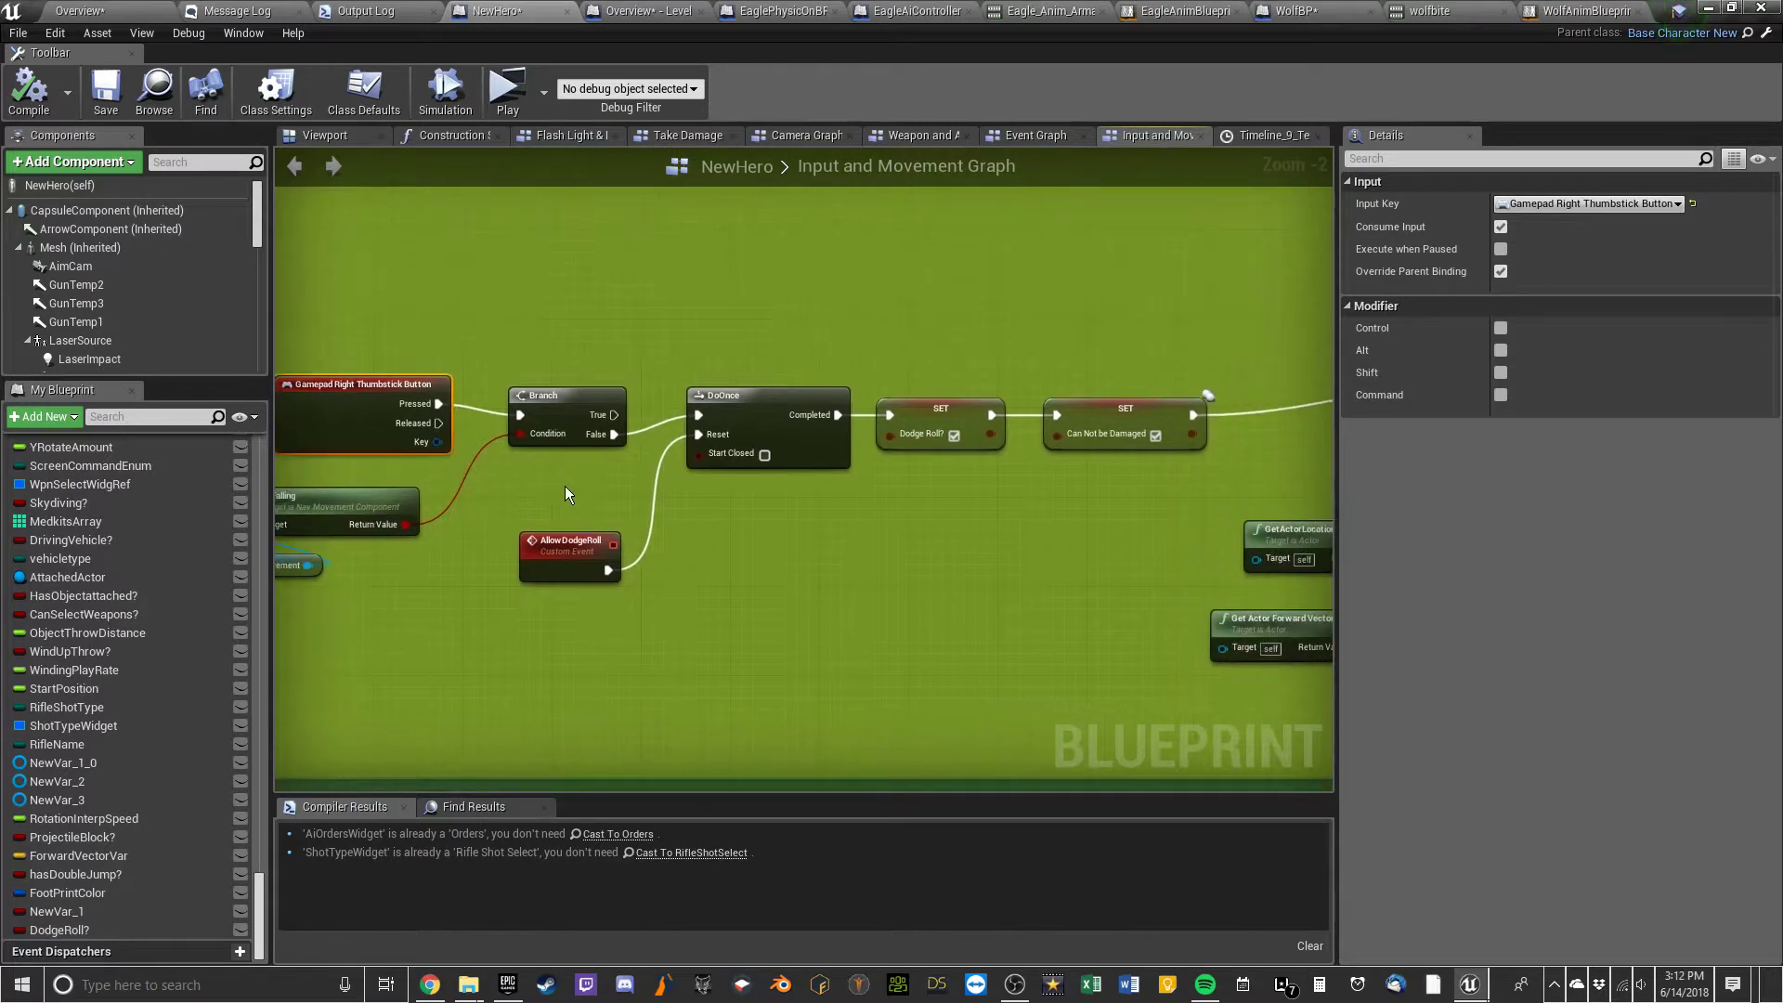
drag(560, 412, 561, 401)
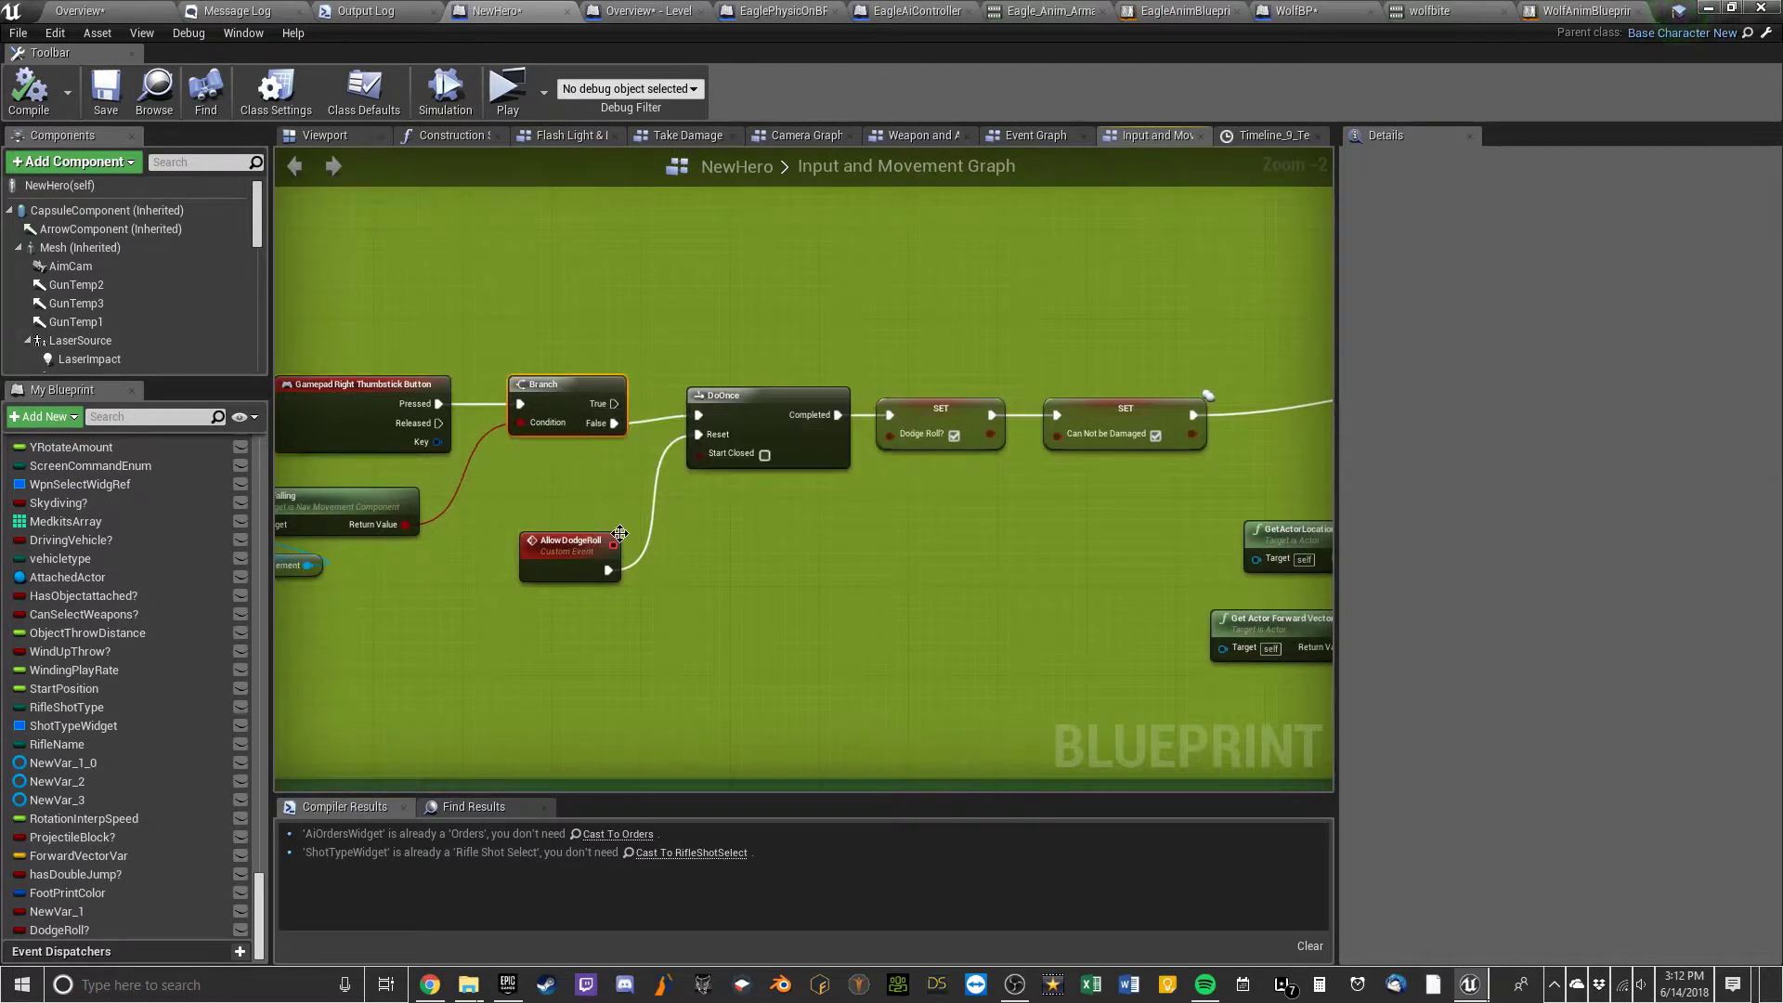
Move the DoOnce node slightly lower and further from the Dodge Roll? SET node, and select that SET node
right_drag(758, 412, 641, 408)
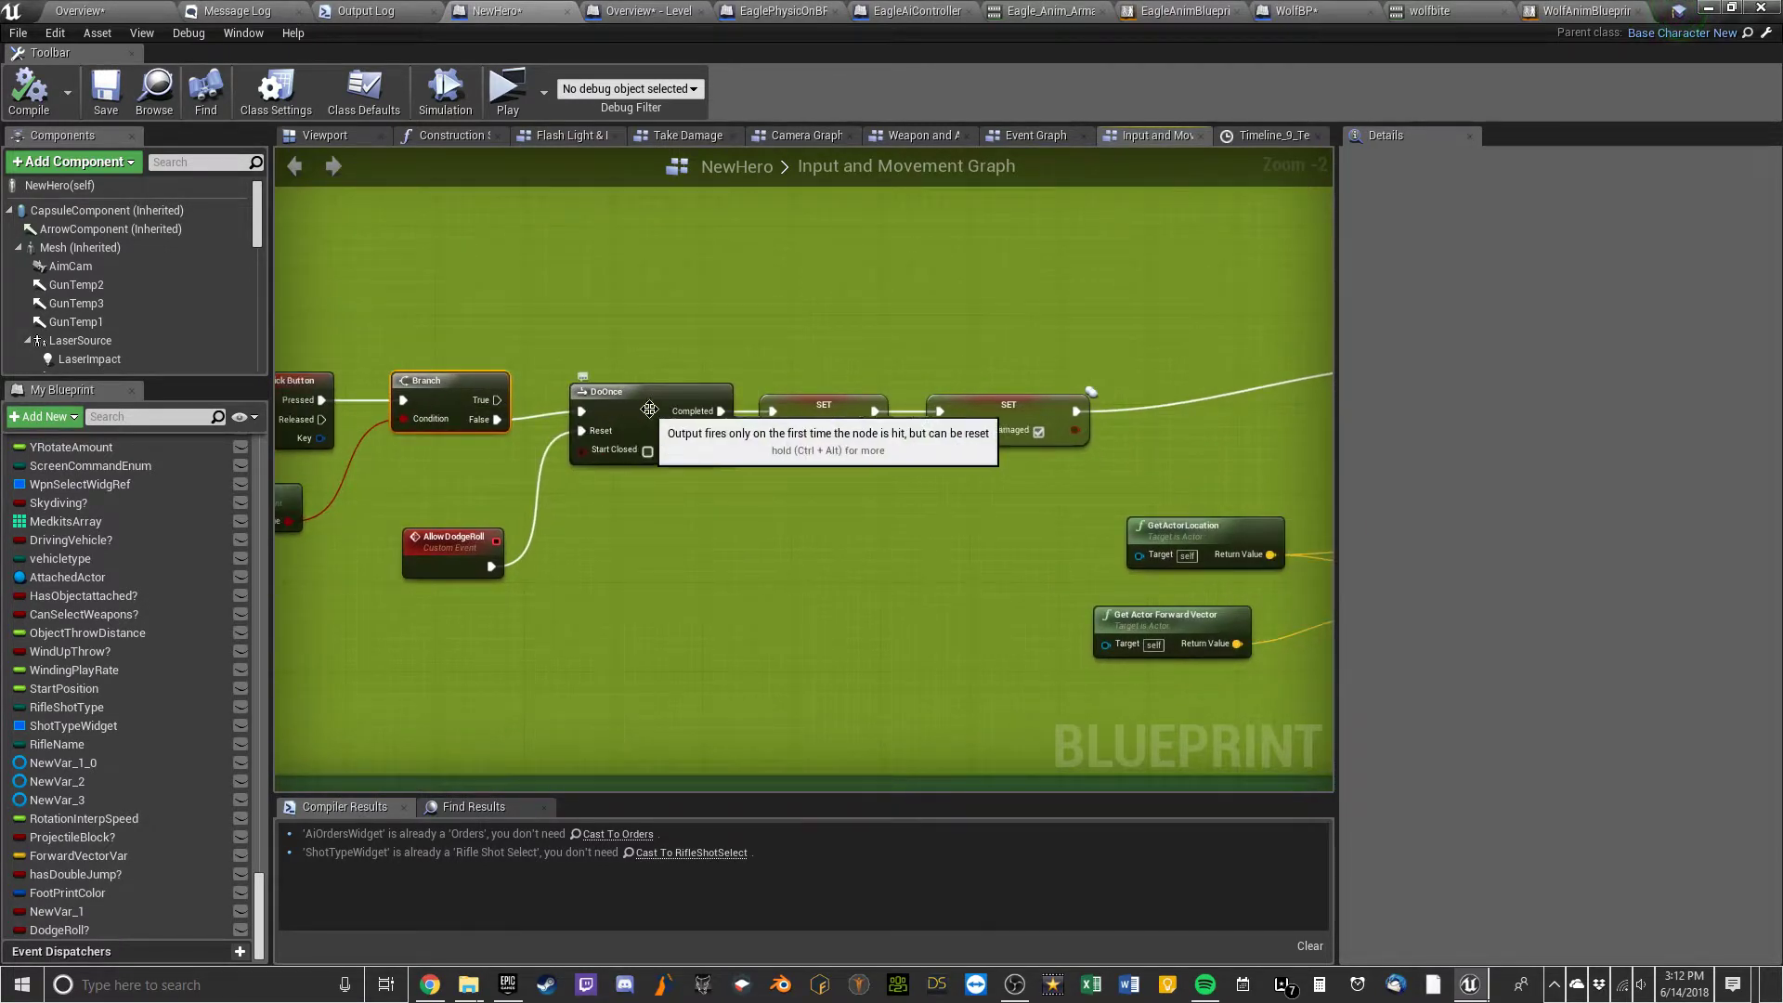
right_drag(587, 351, 706, 364)
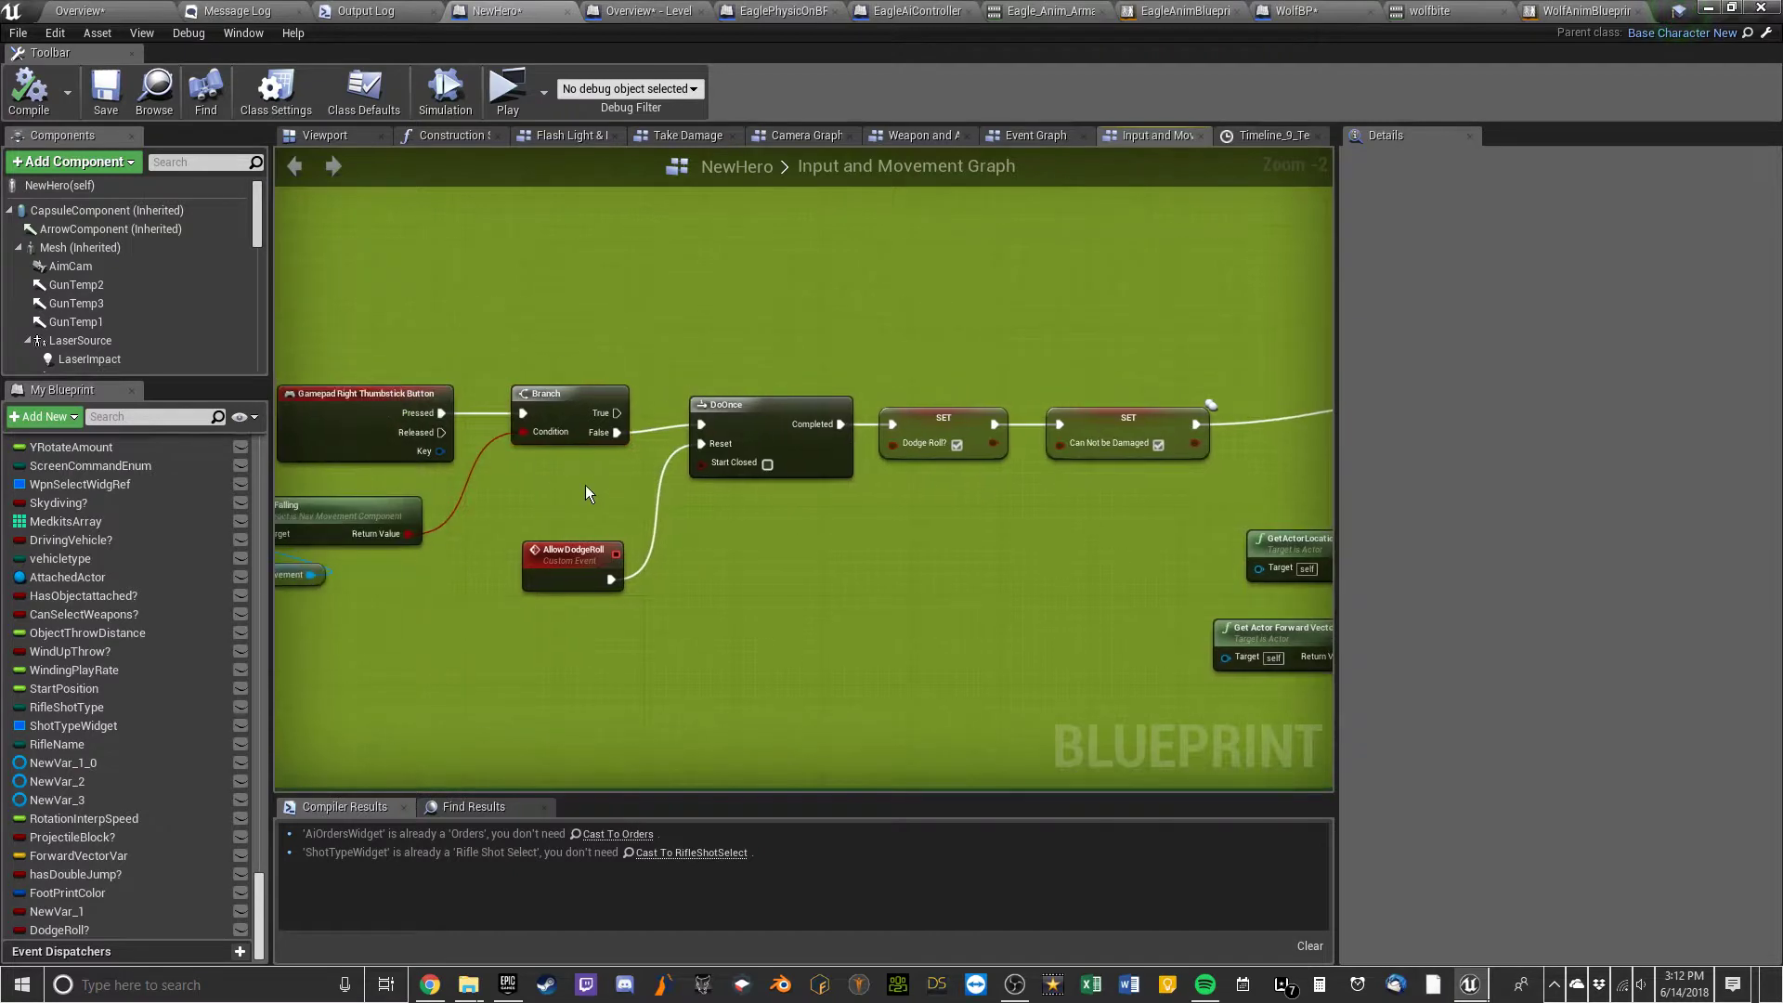
right_drag(795, 553, 677, 560)
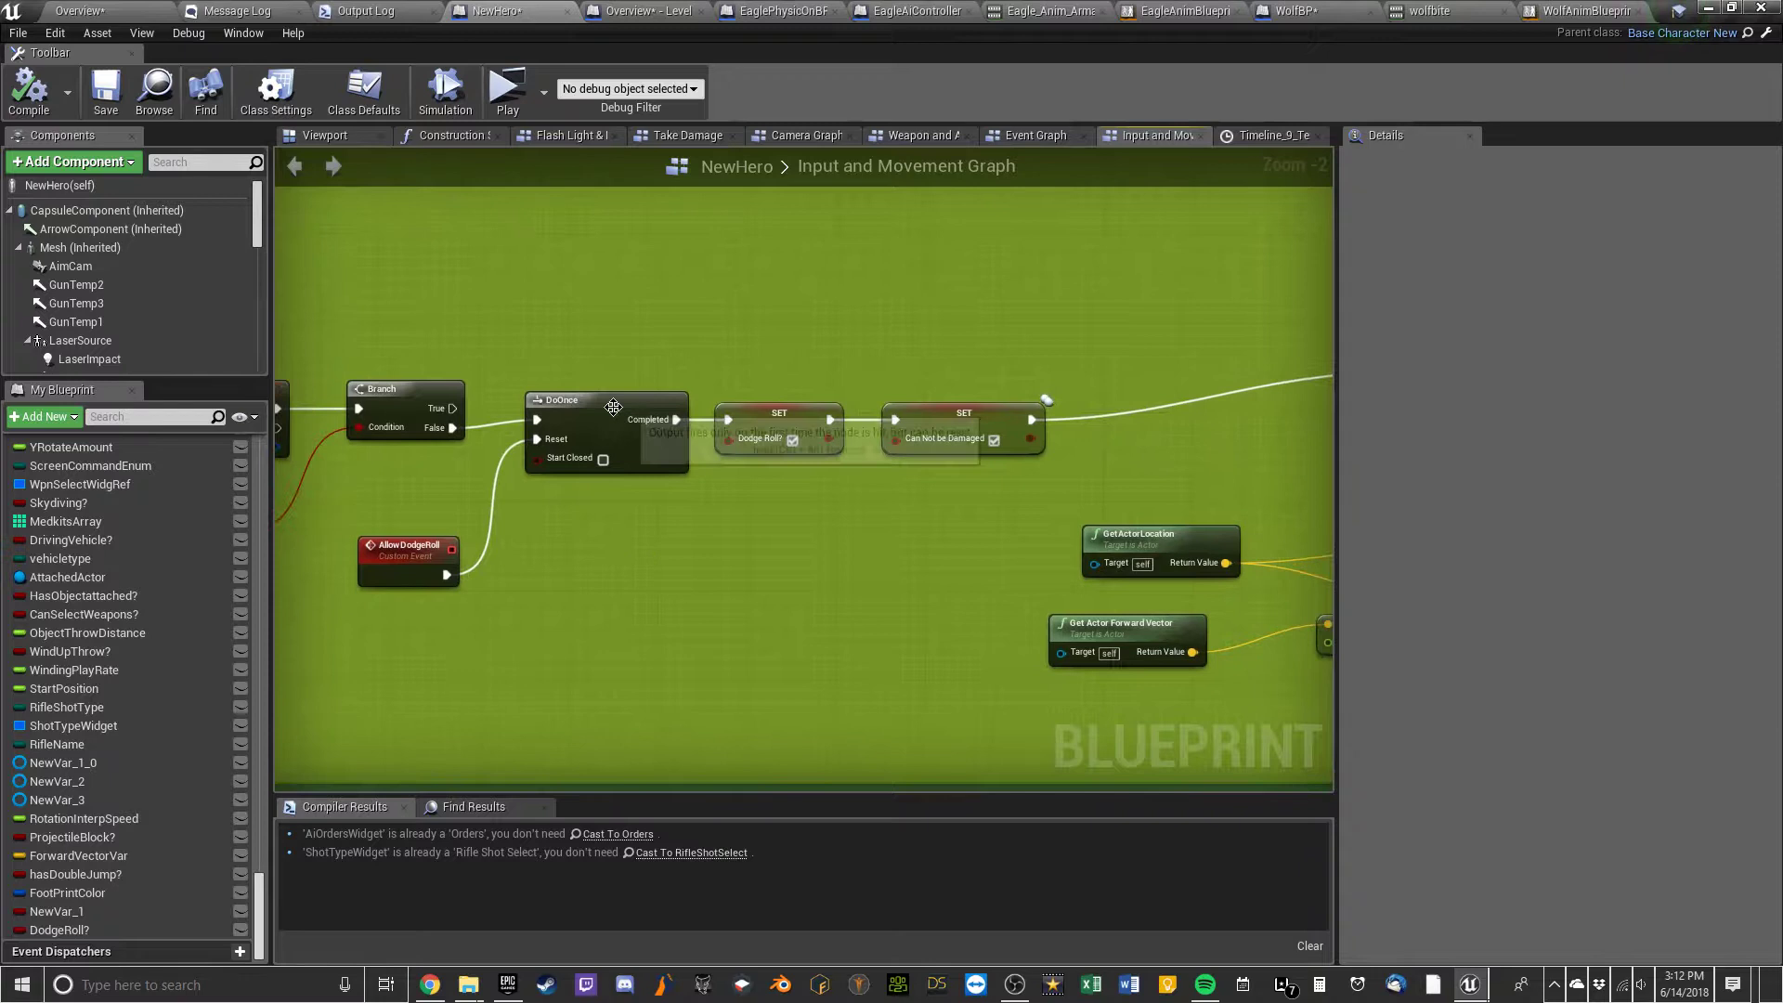
drag(609, 405, 587, 437)
click(654, 381)
right_drag(654, 381, 564, 346)
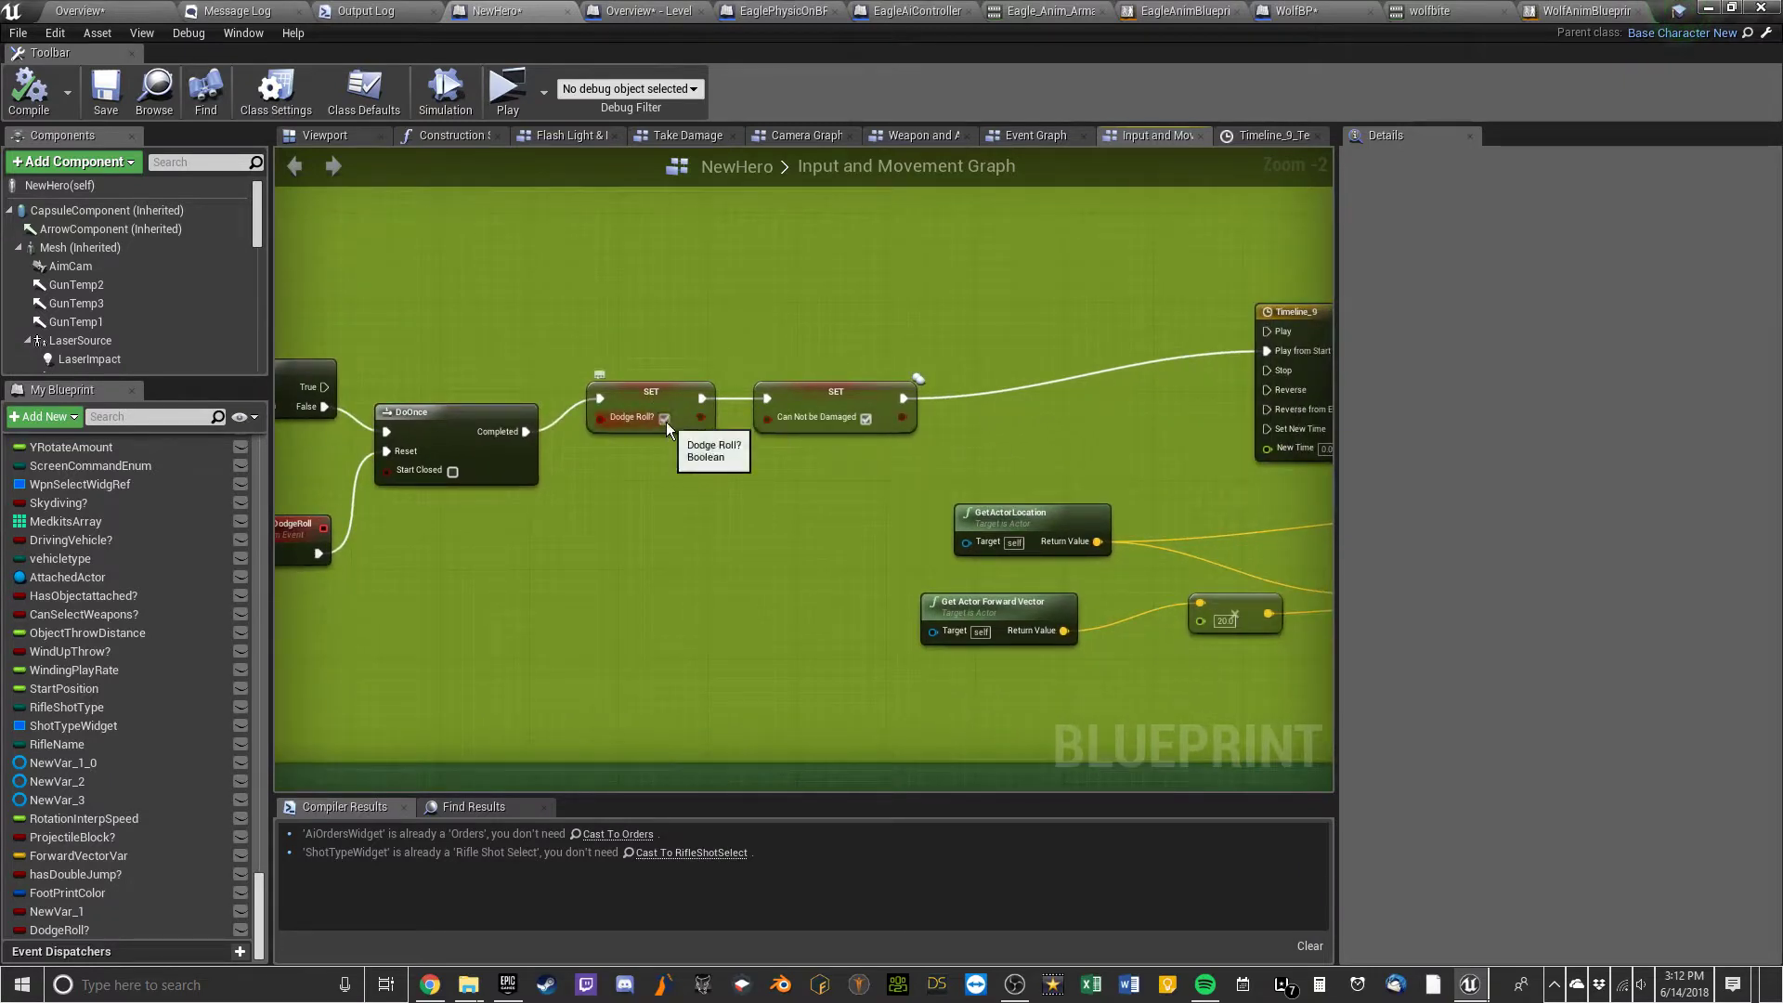
click(670, 429)
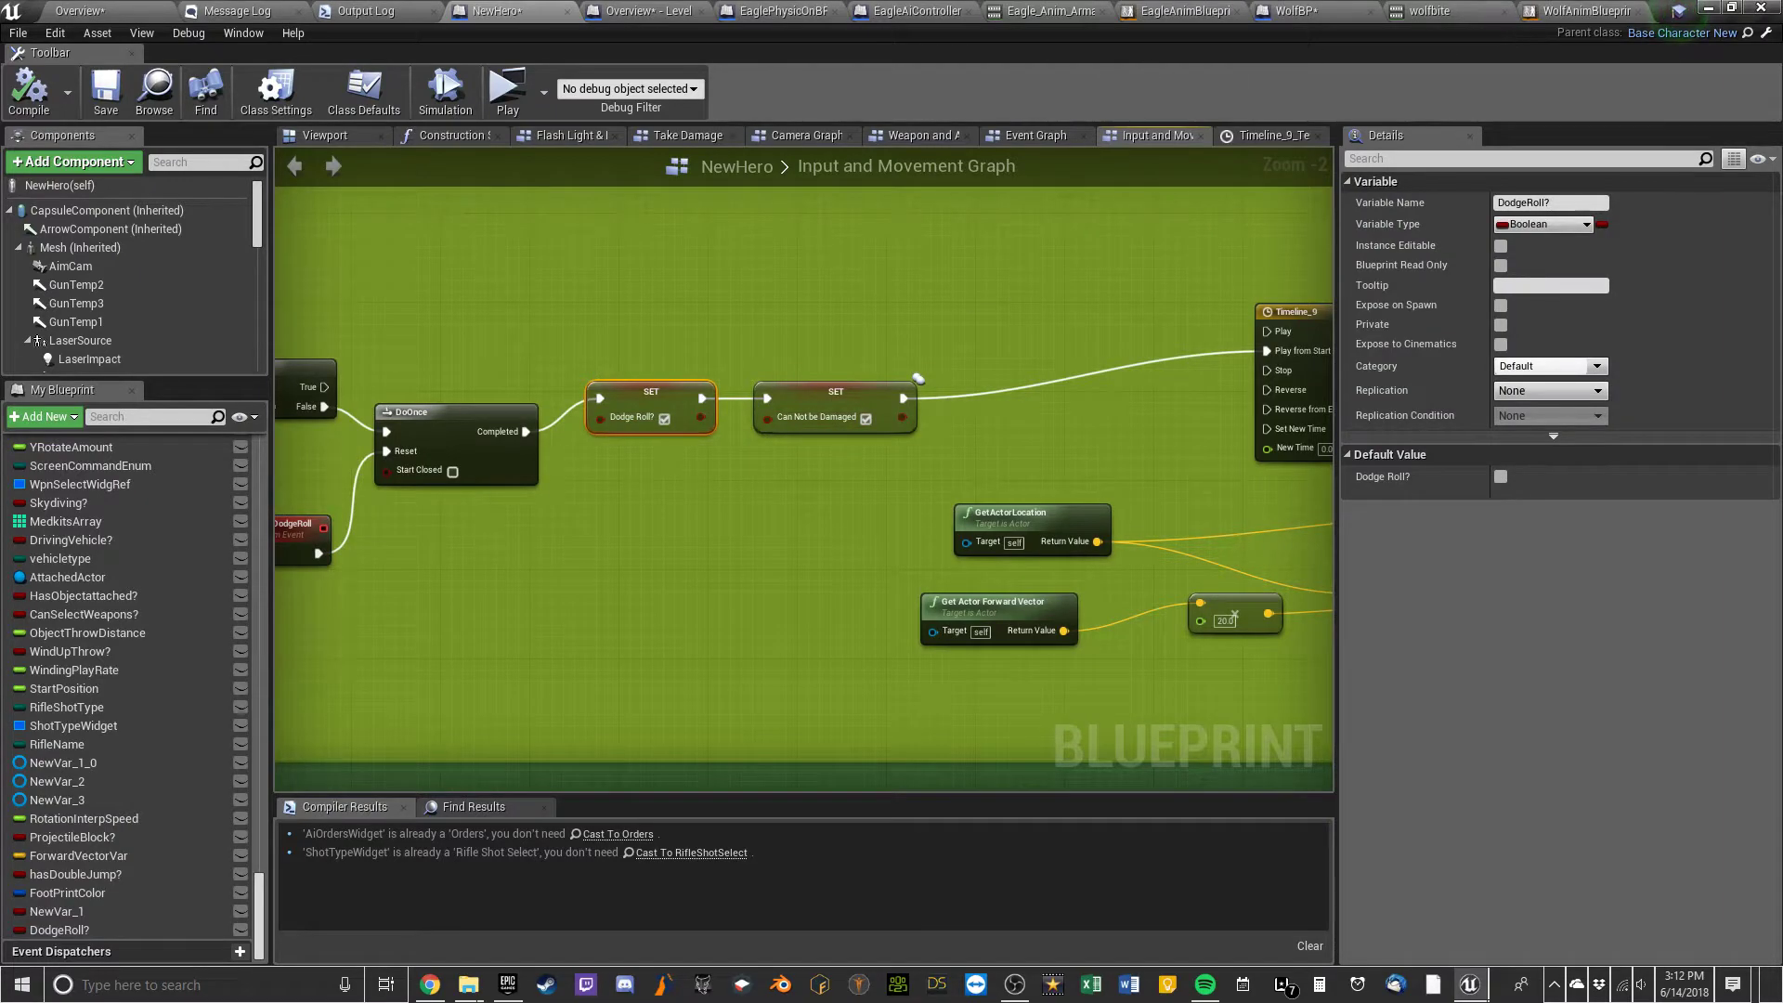
In CompleteHero_AnimBlueprint's Anim Graph, move the Blend Poses by bool node feeding the Final Animation Pose slightly upward
drag(1649, 11, 640, 22)
right_drag(991, 556, 1026, 462)
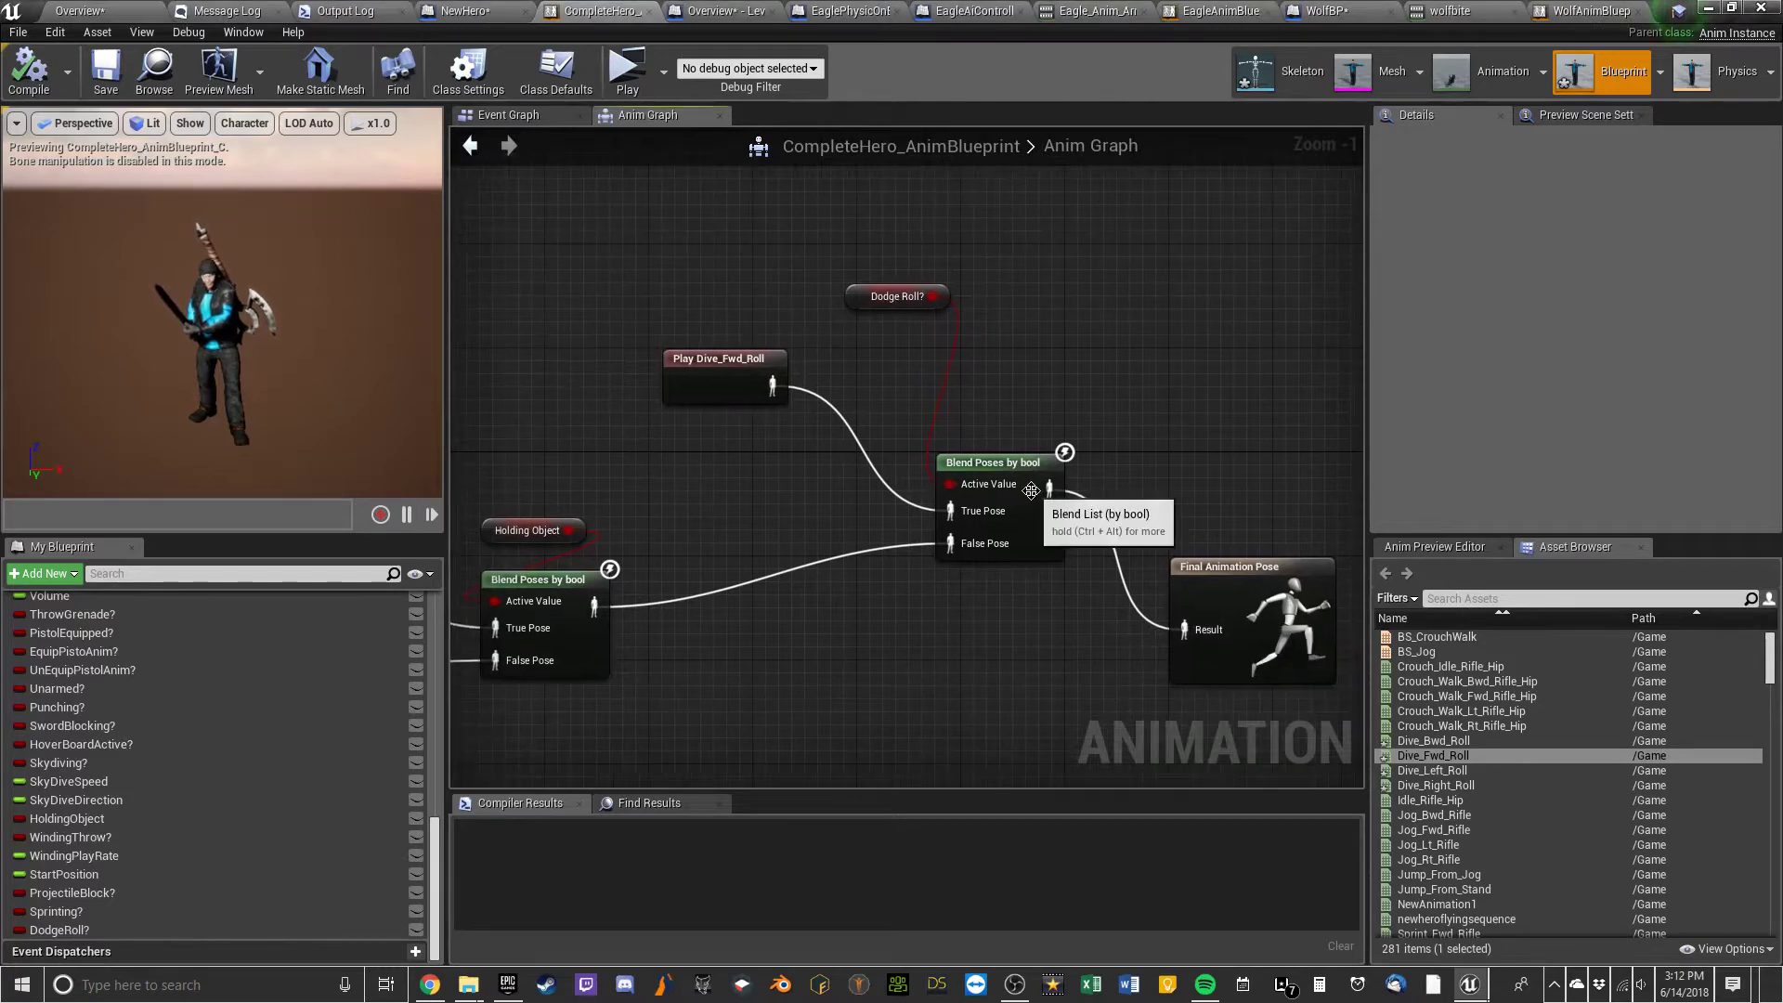
scroll(1030, 490, up, 1)
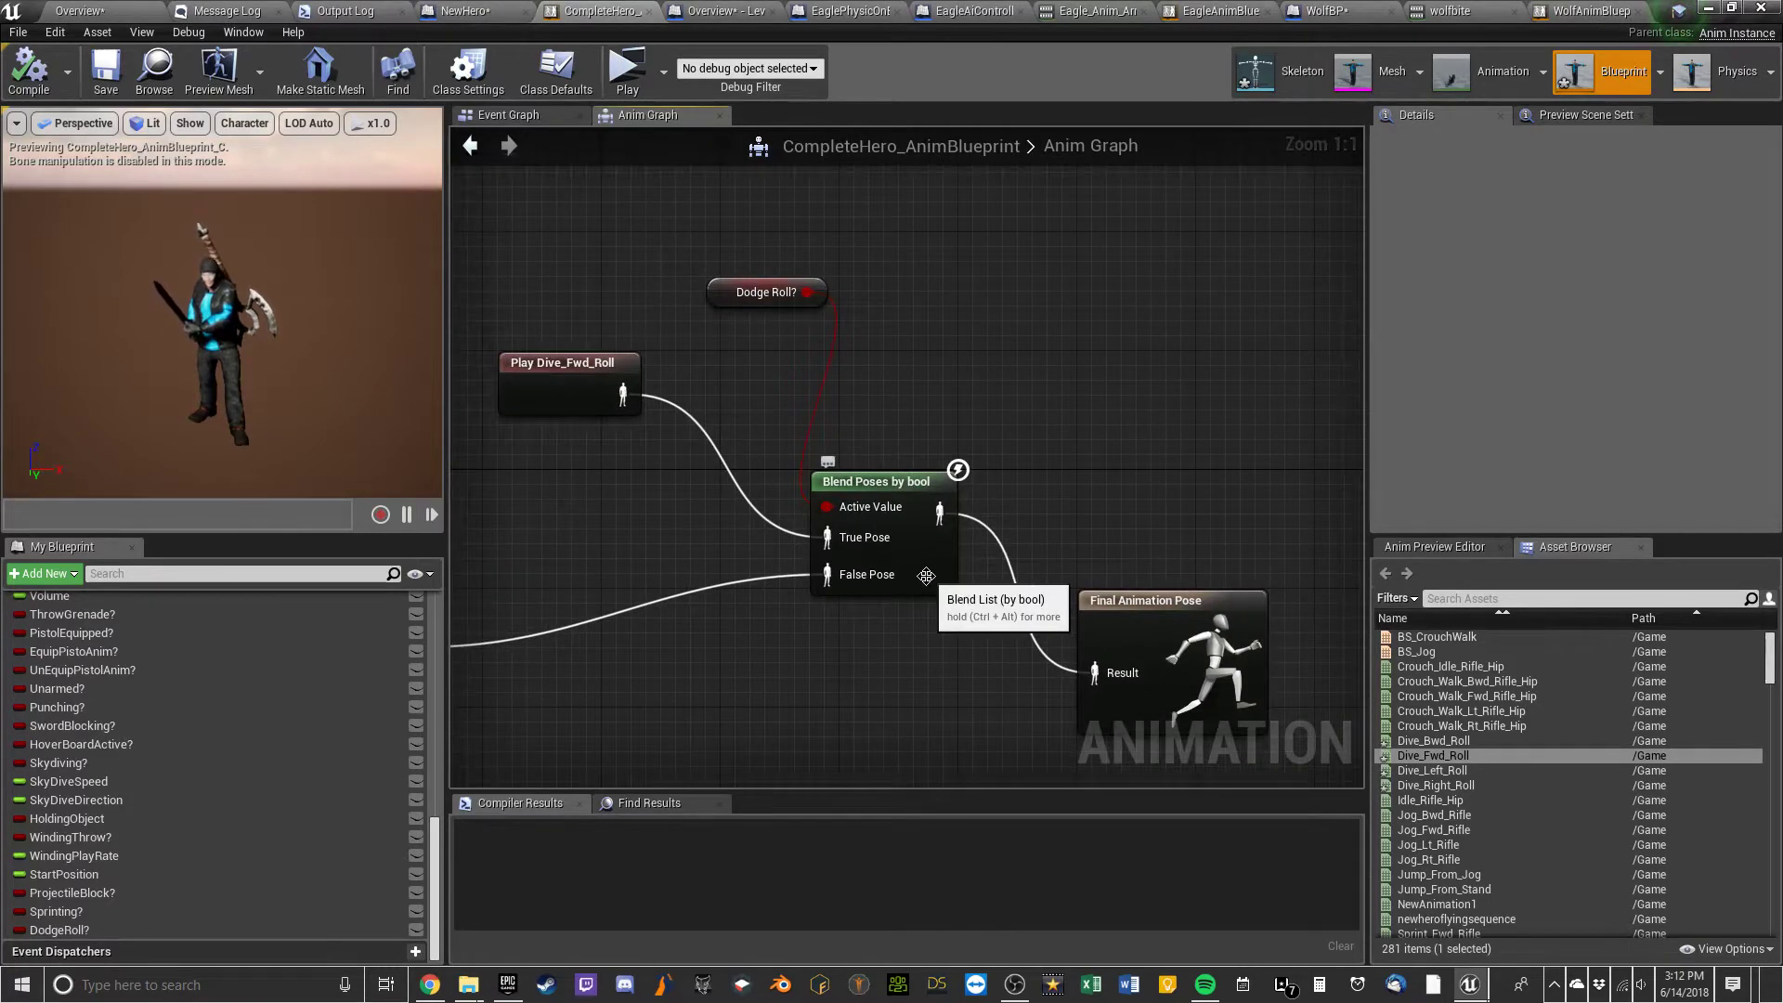
scroll(925, 576, down, 12)
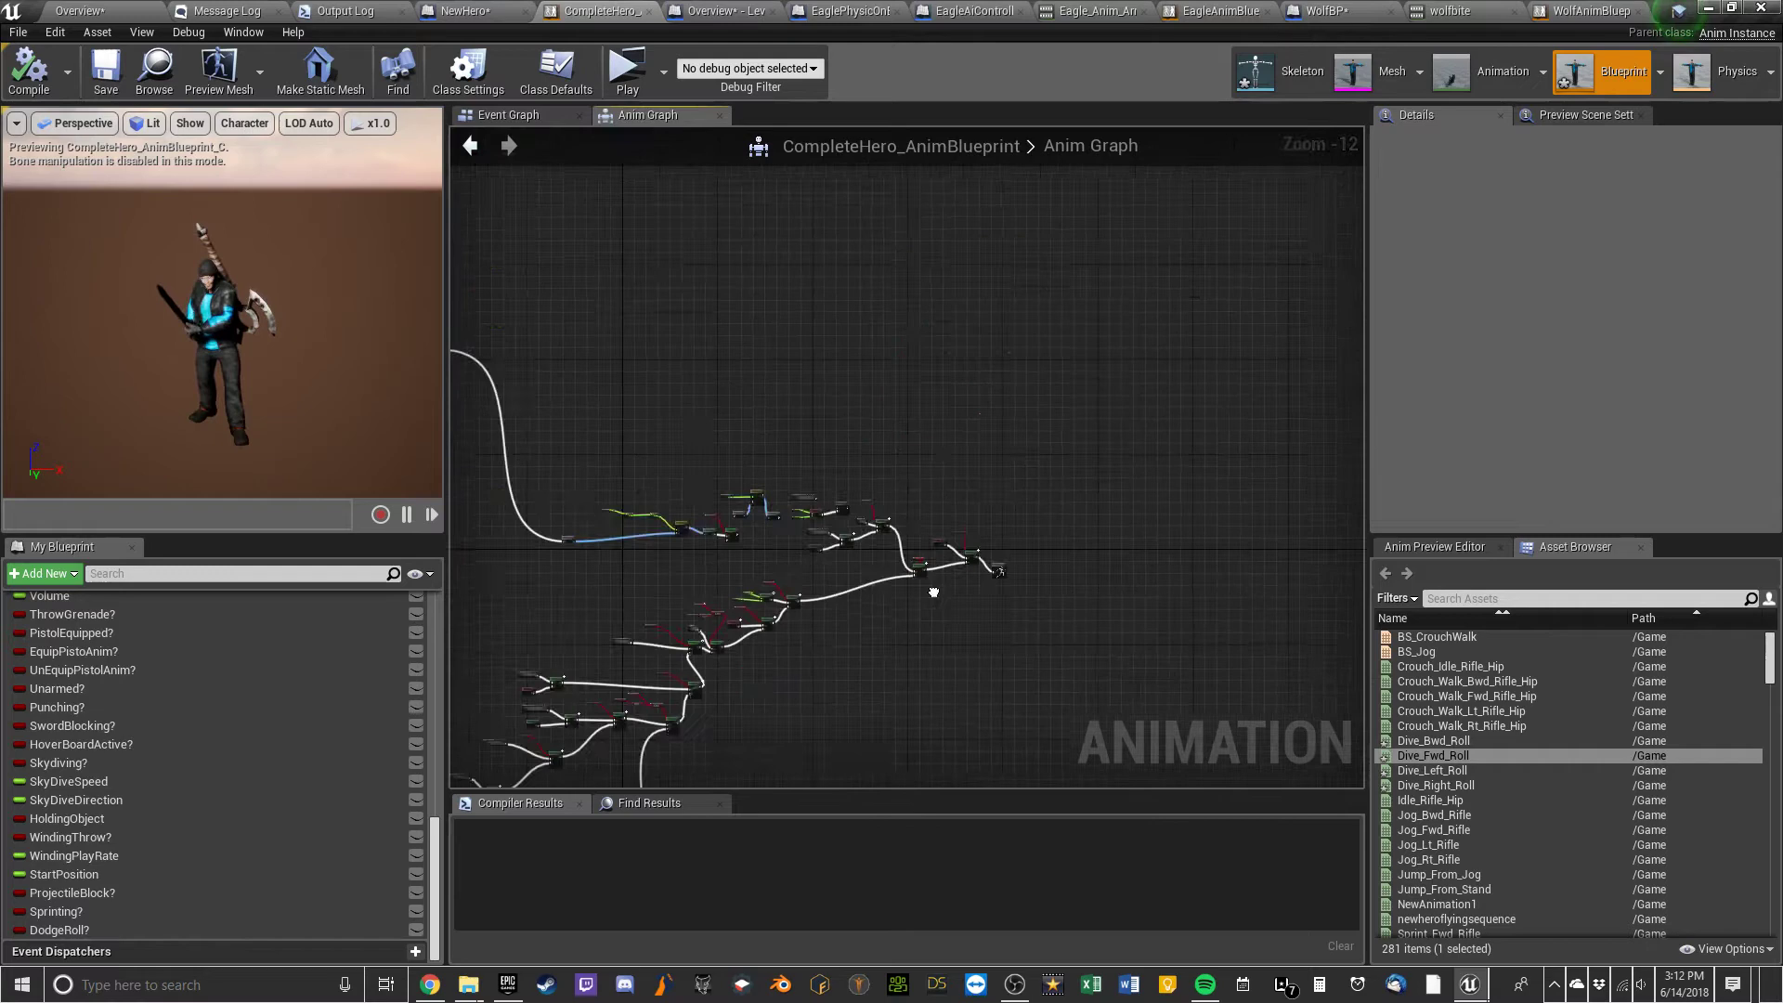
right_drag(933, 592, 673, 616)
scroll(736, 609, up, 12)
drag(884, 517, 914, 486)
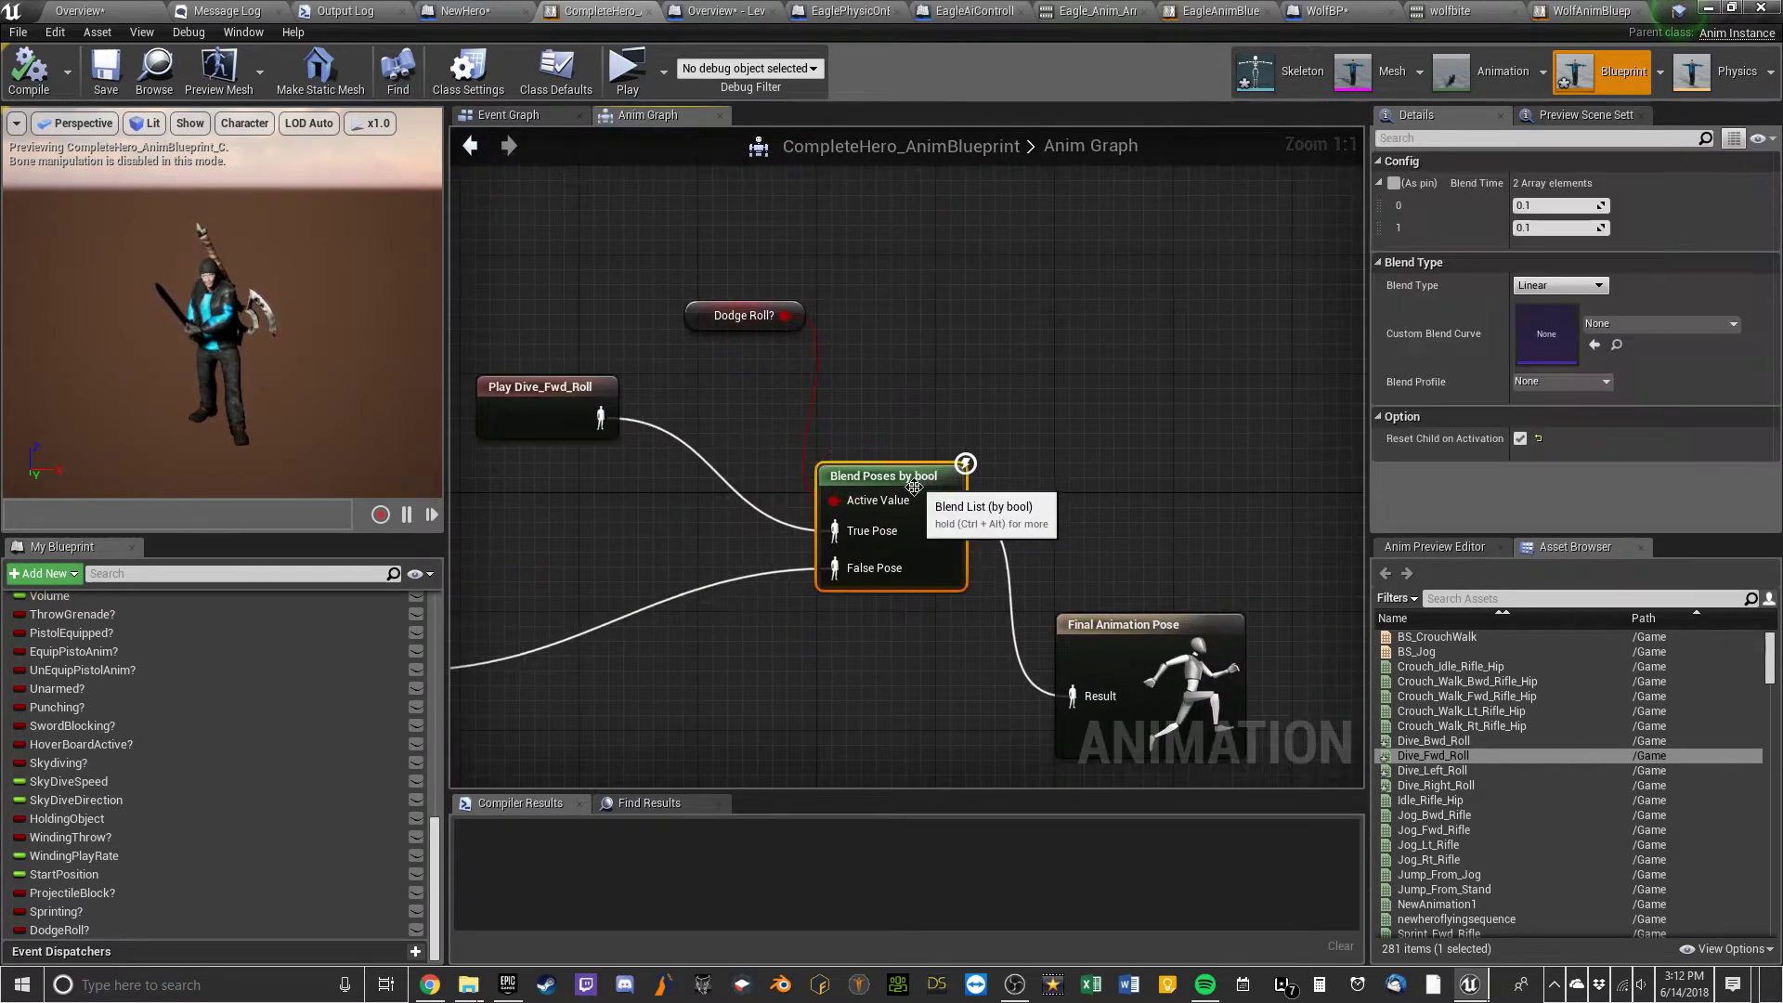
Find the node that sets Dodge Roll? from the hero's variable in the animation blueprint's Event Graph, and select it
click(534, 115)
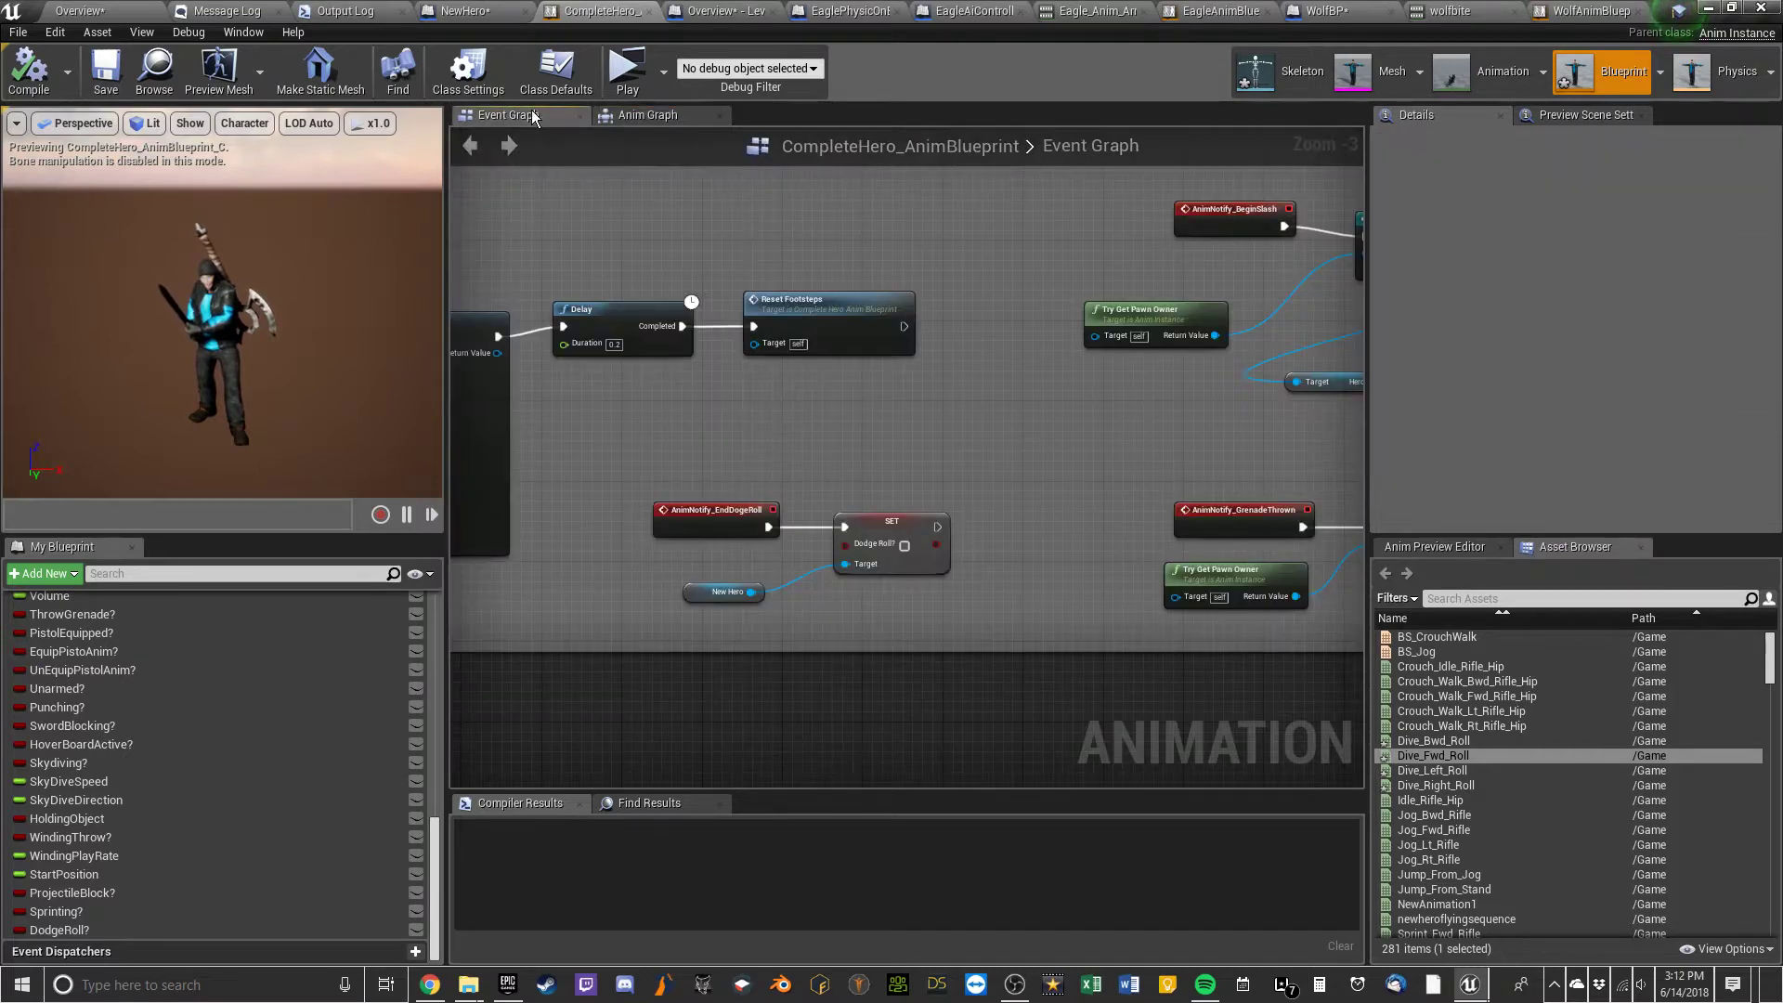
right_drag(1041, 406, 559, 629)
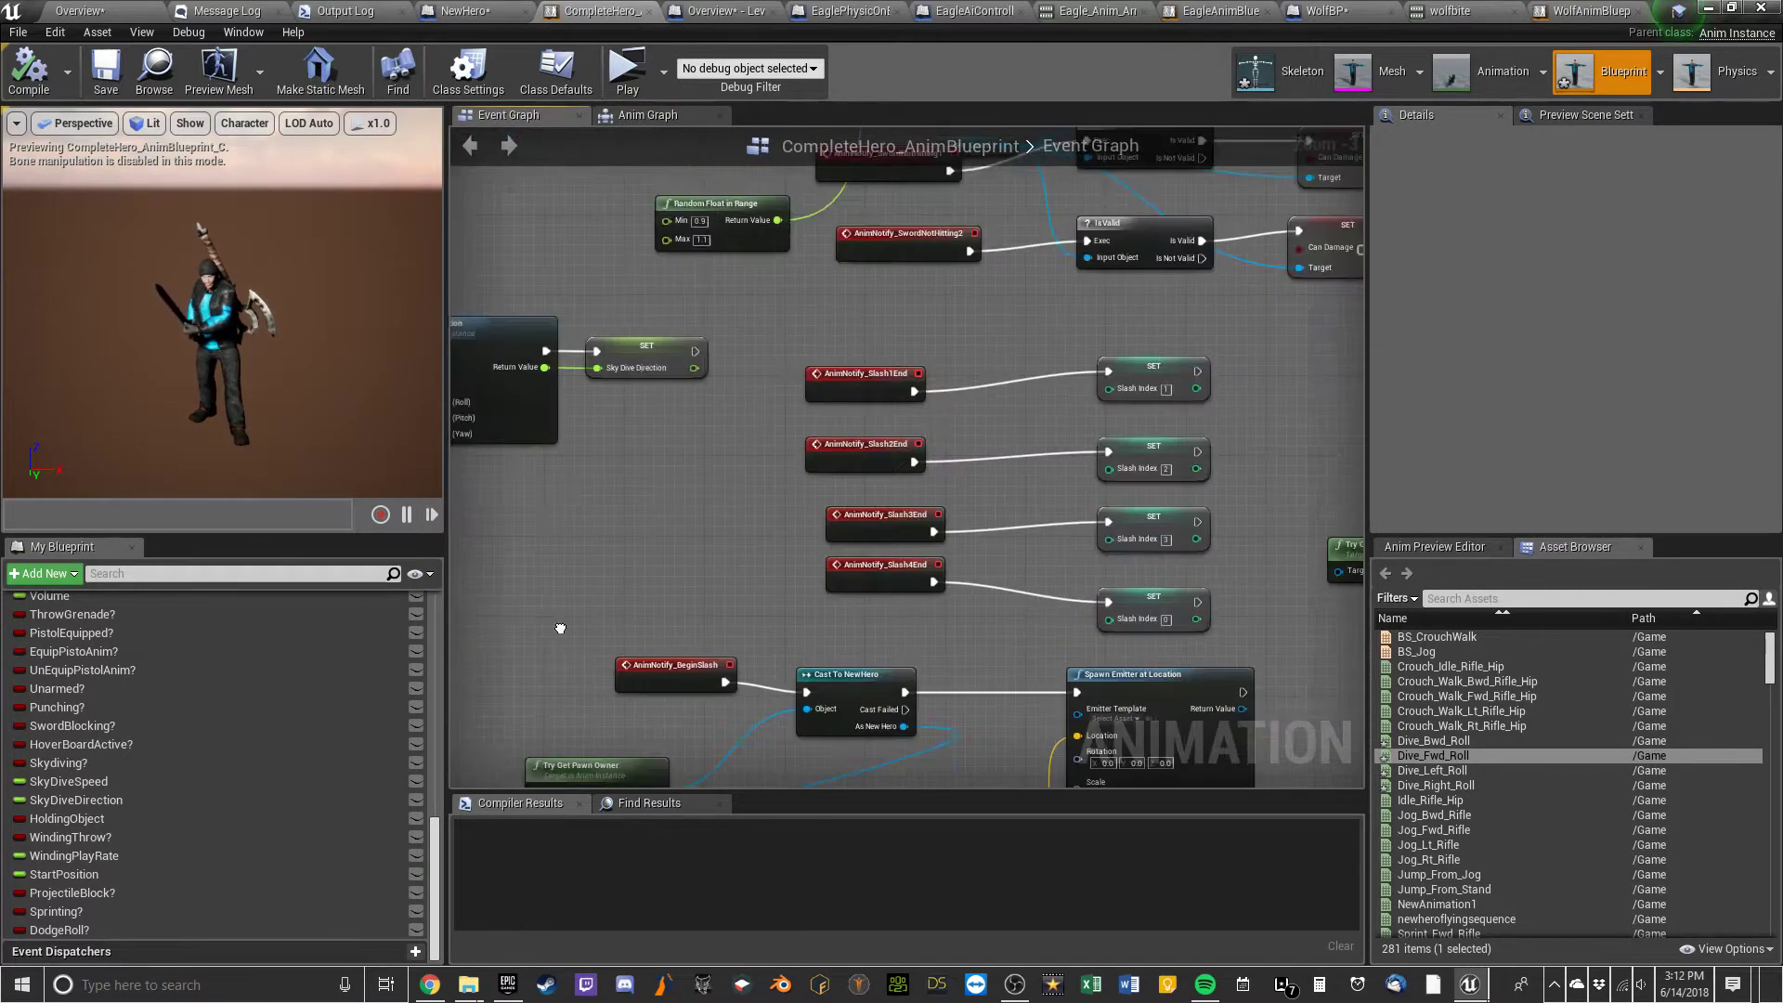
scroll(560, 628, down, 4)
scroll(656, 353, up, 7)
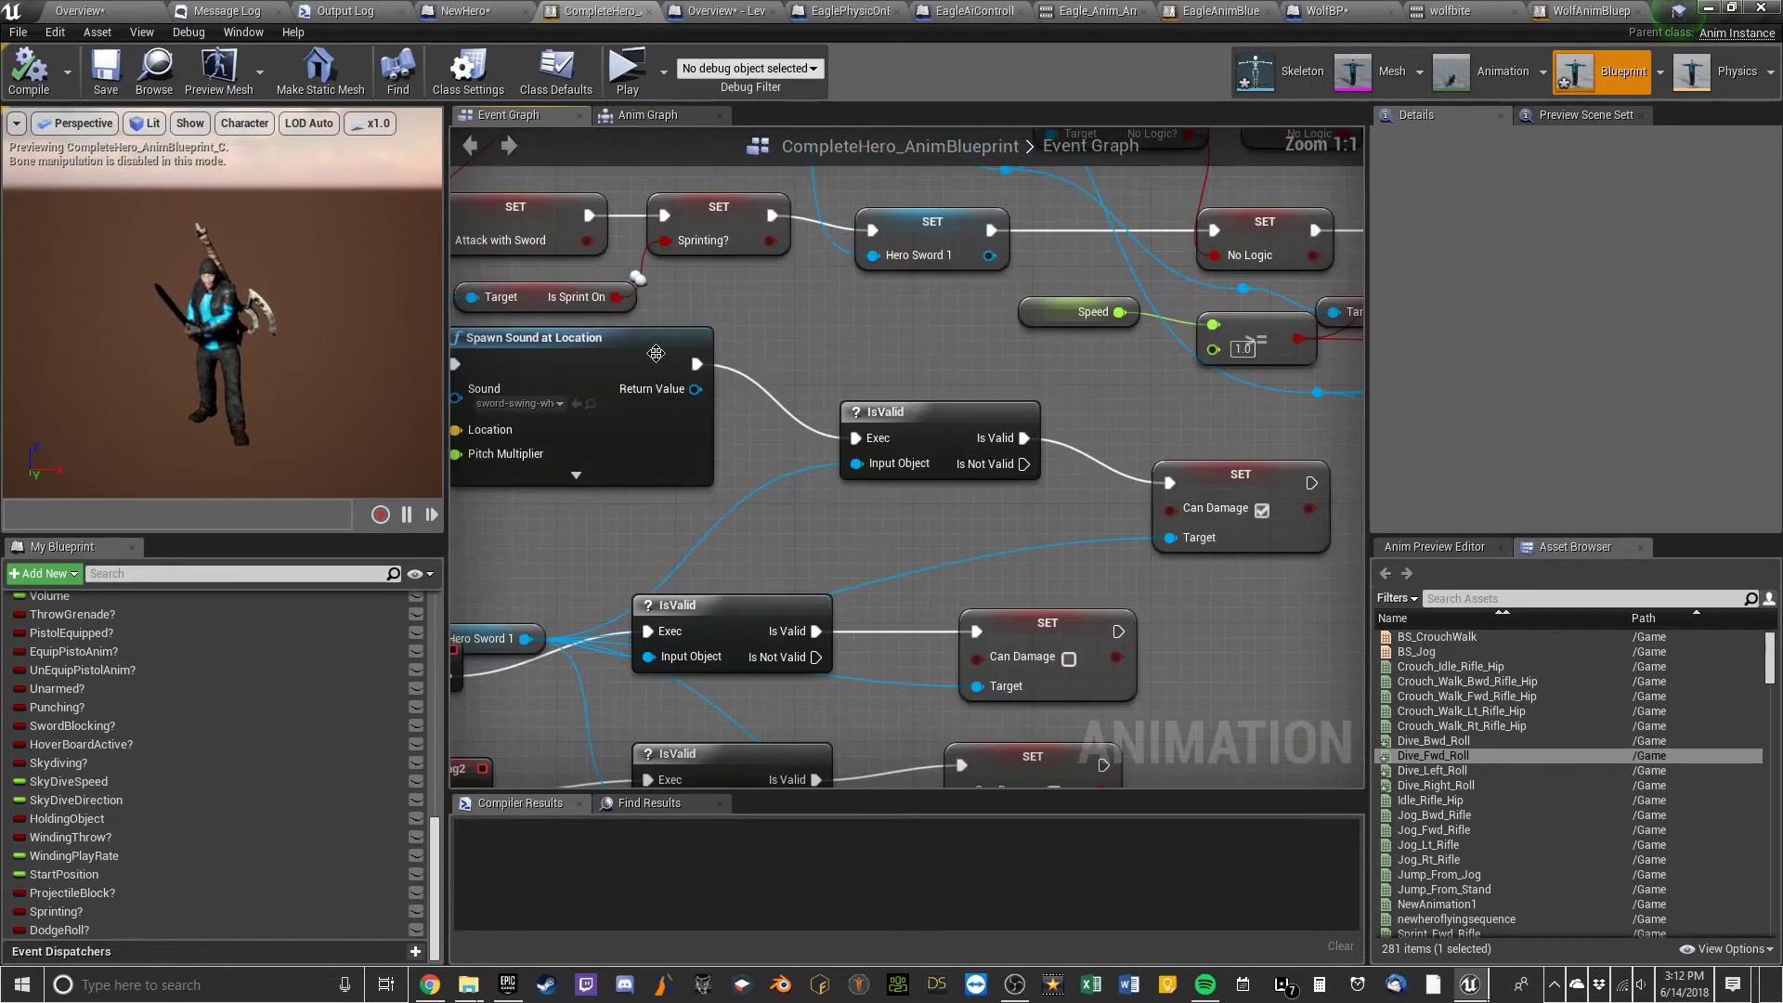
mouse_move(656, 353)
right_down()
mouse_move(905, 510)
mouse_move(1050, 450)
mouse_move(1007, 506)
right_up()
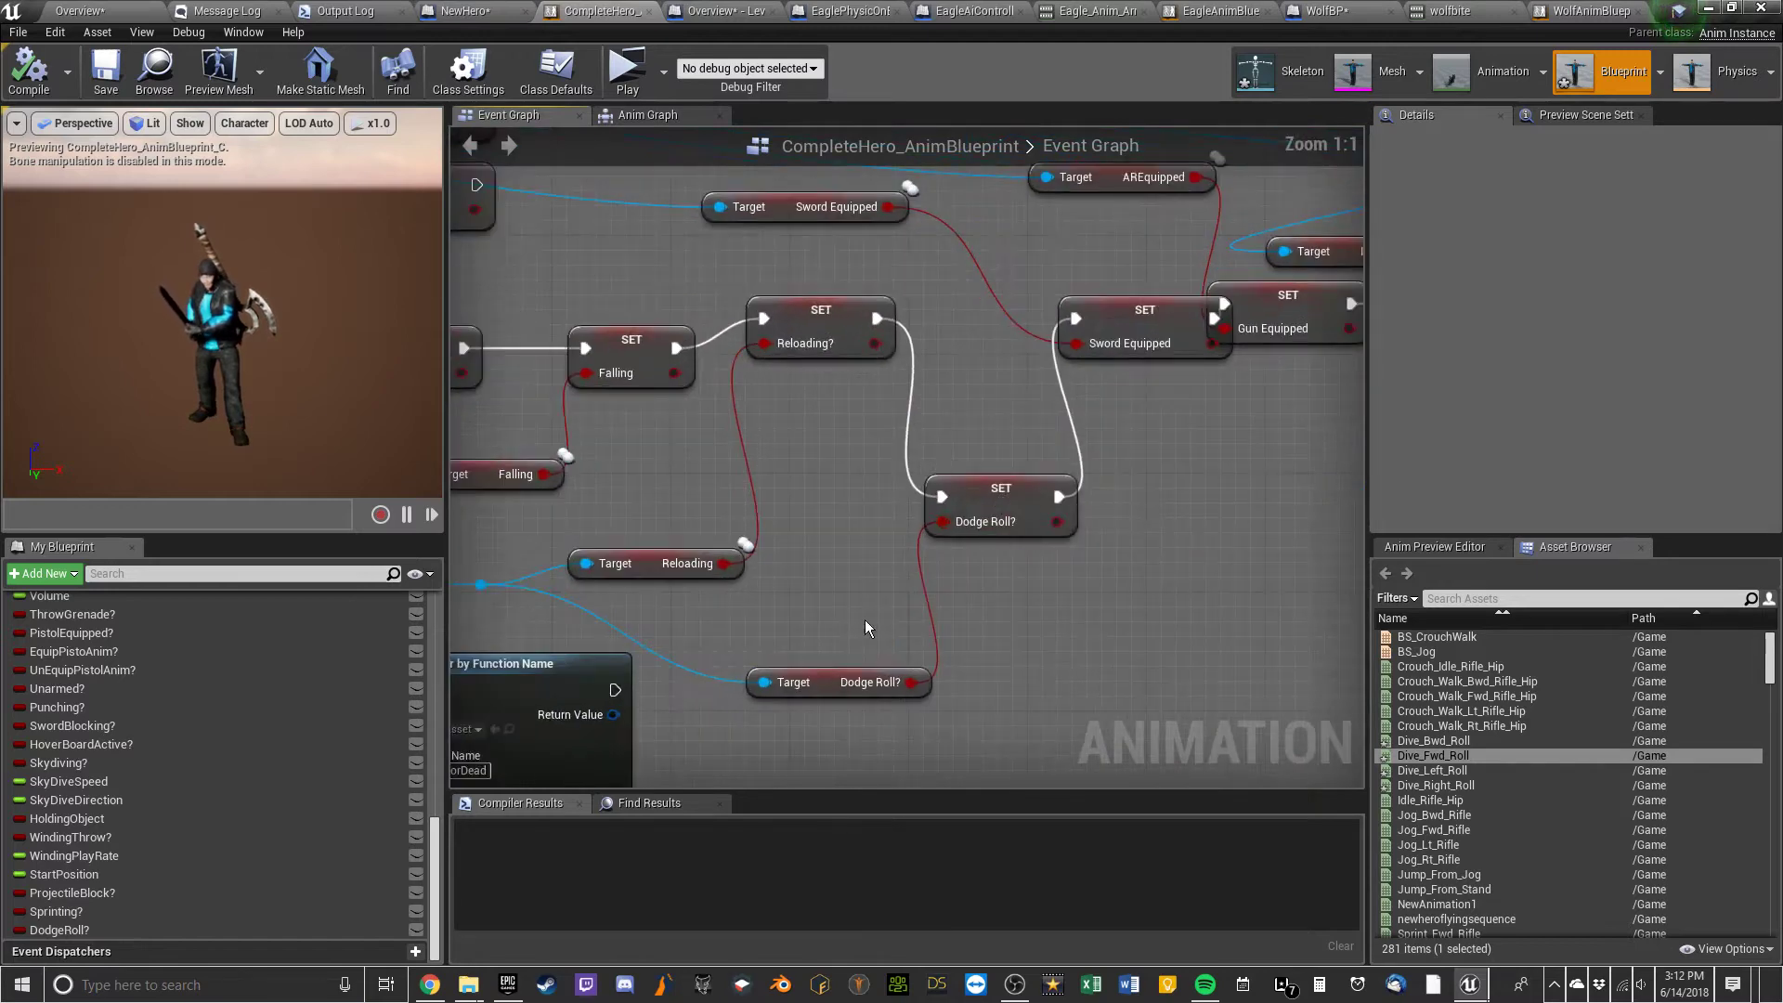
click(1014, 492)
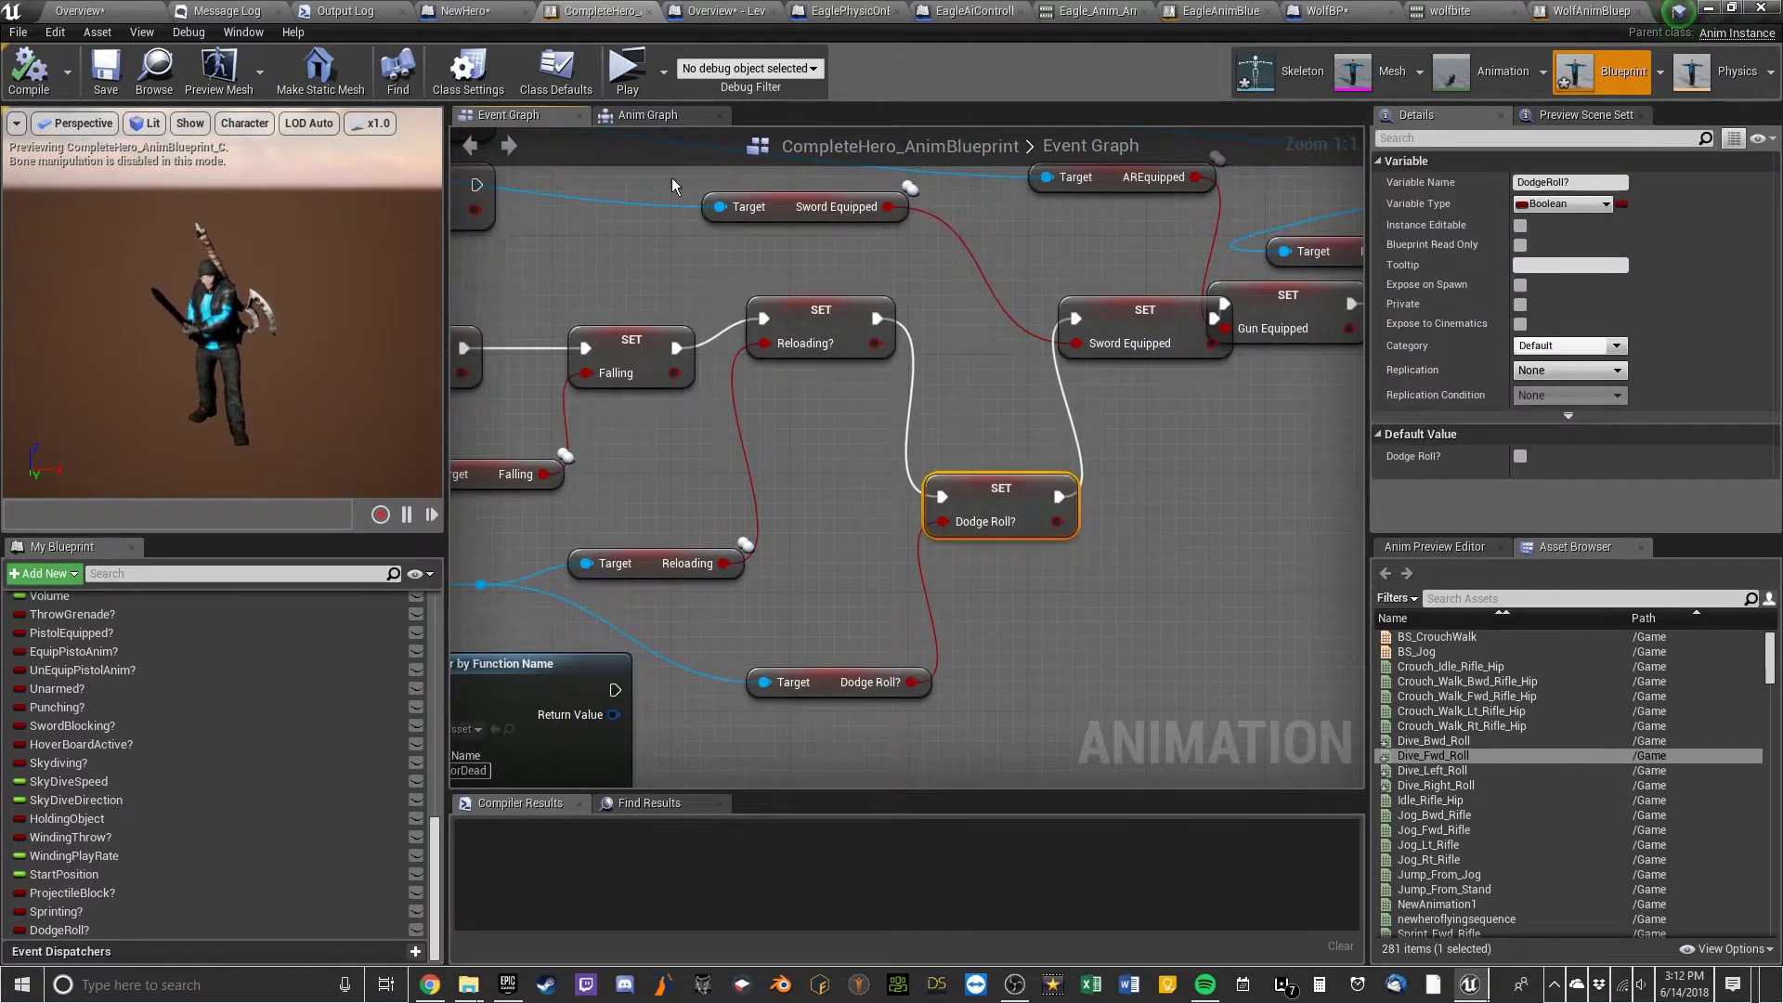
Return to the Anim Graph and move the Dodge Roll? variable node further from the Blend Poses by bool node
click(647, 114)
right_drag(777, 380, 819, 335)
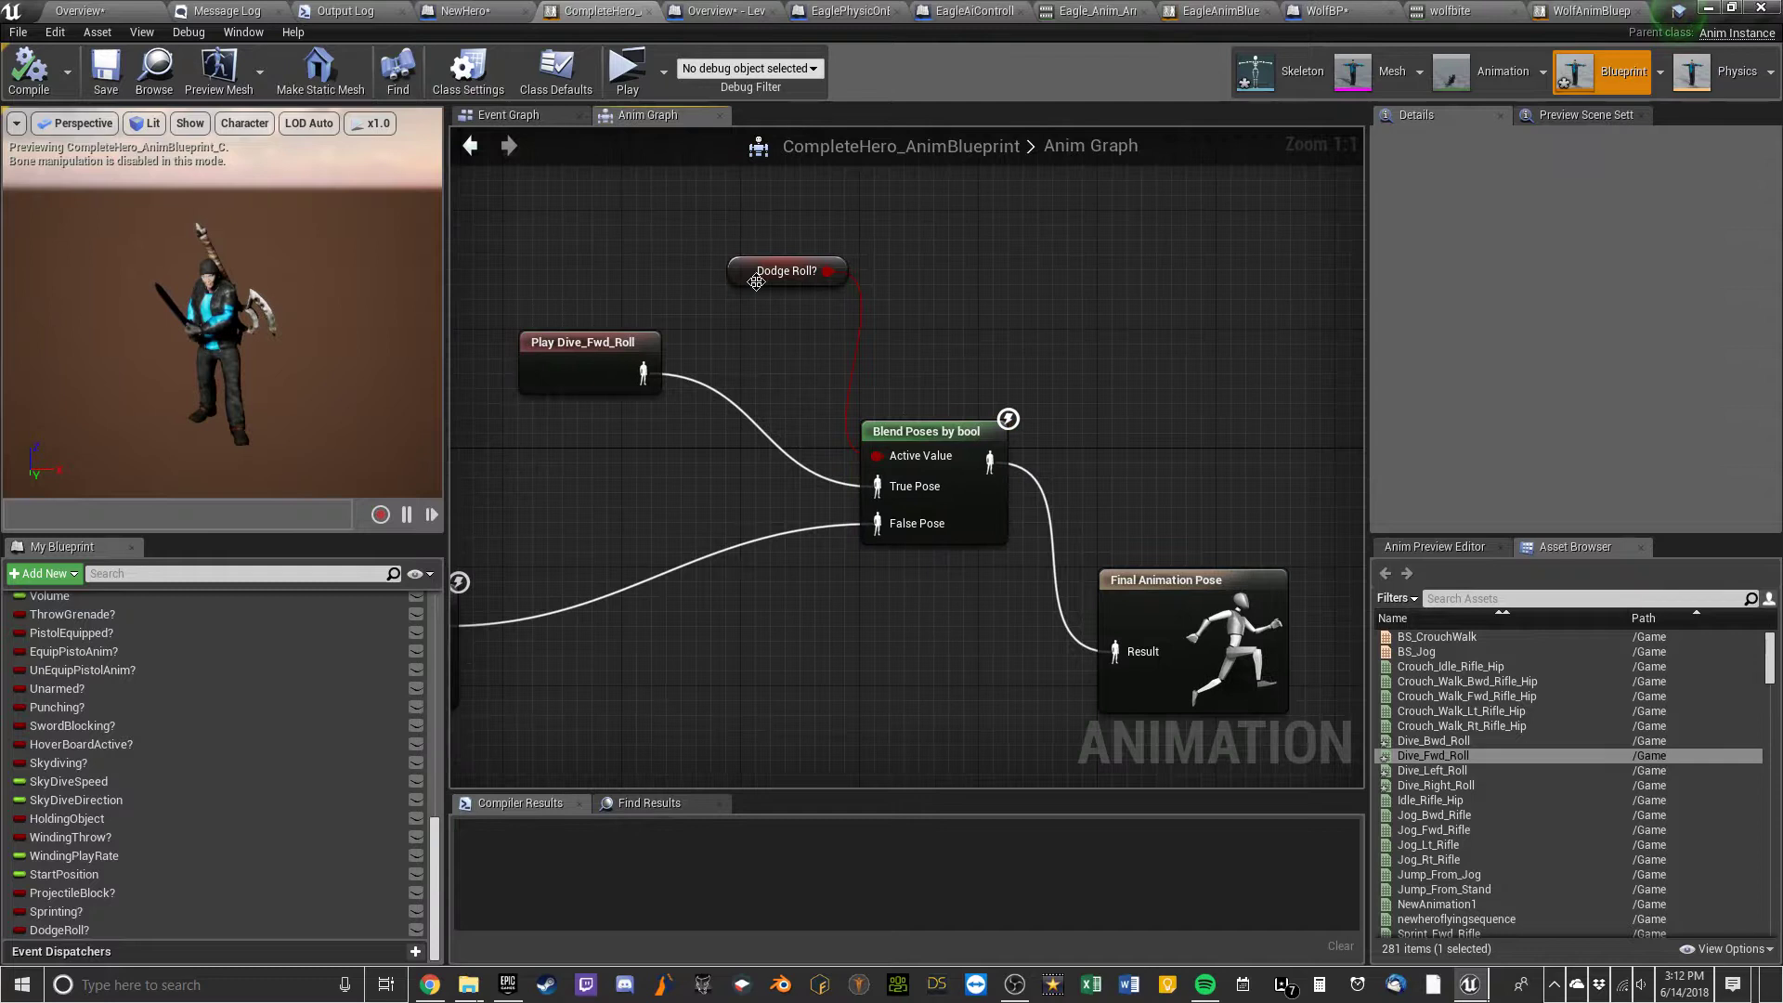
drag(756, 283, 697, 268)
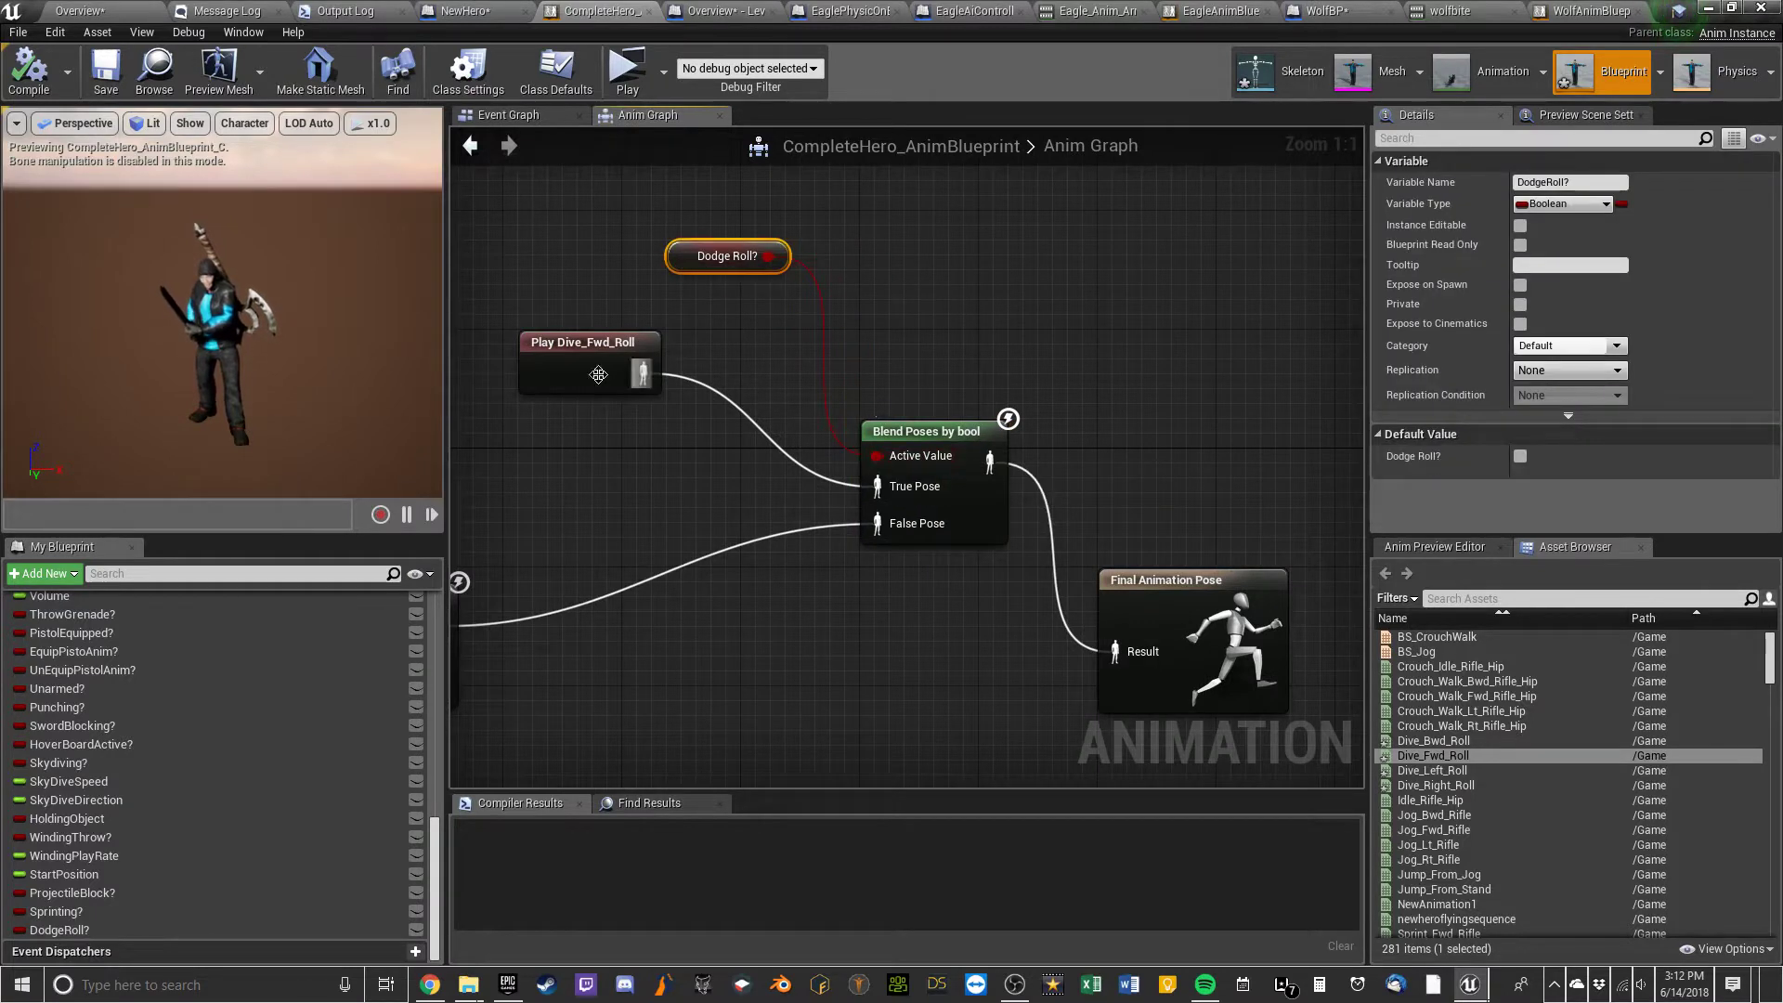
click(1036, 388)
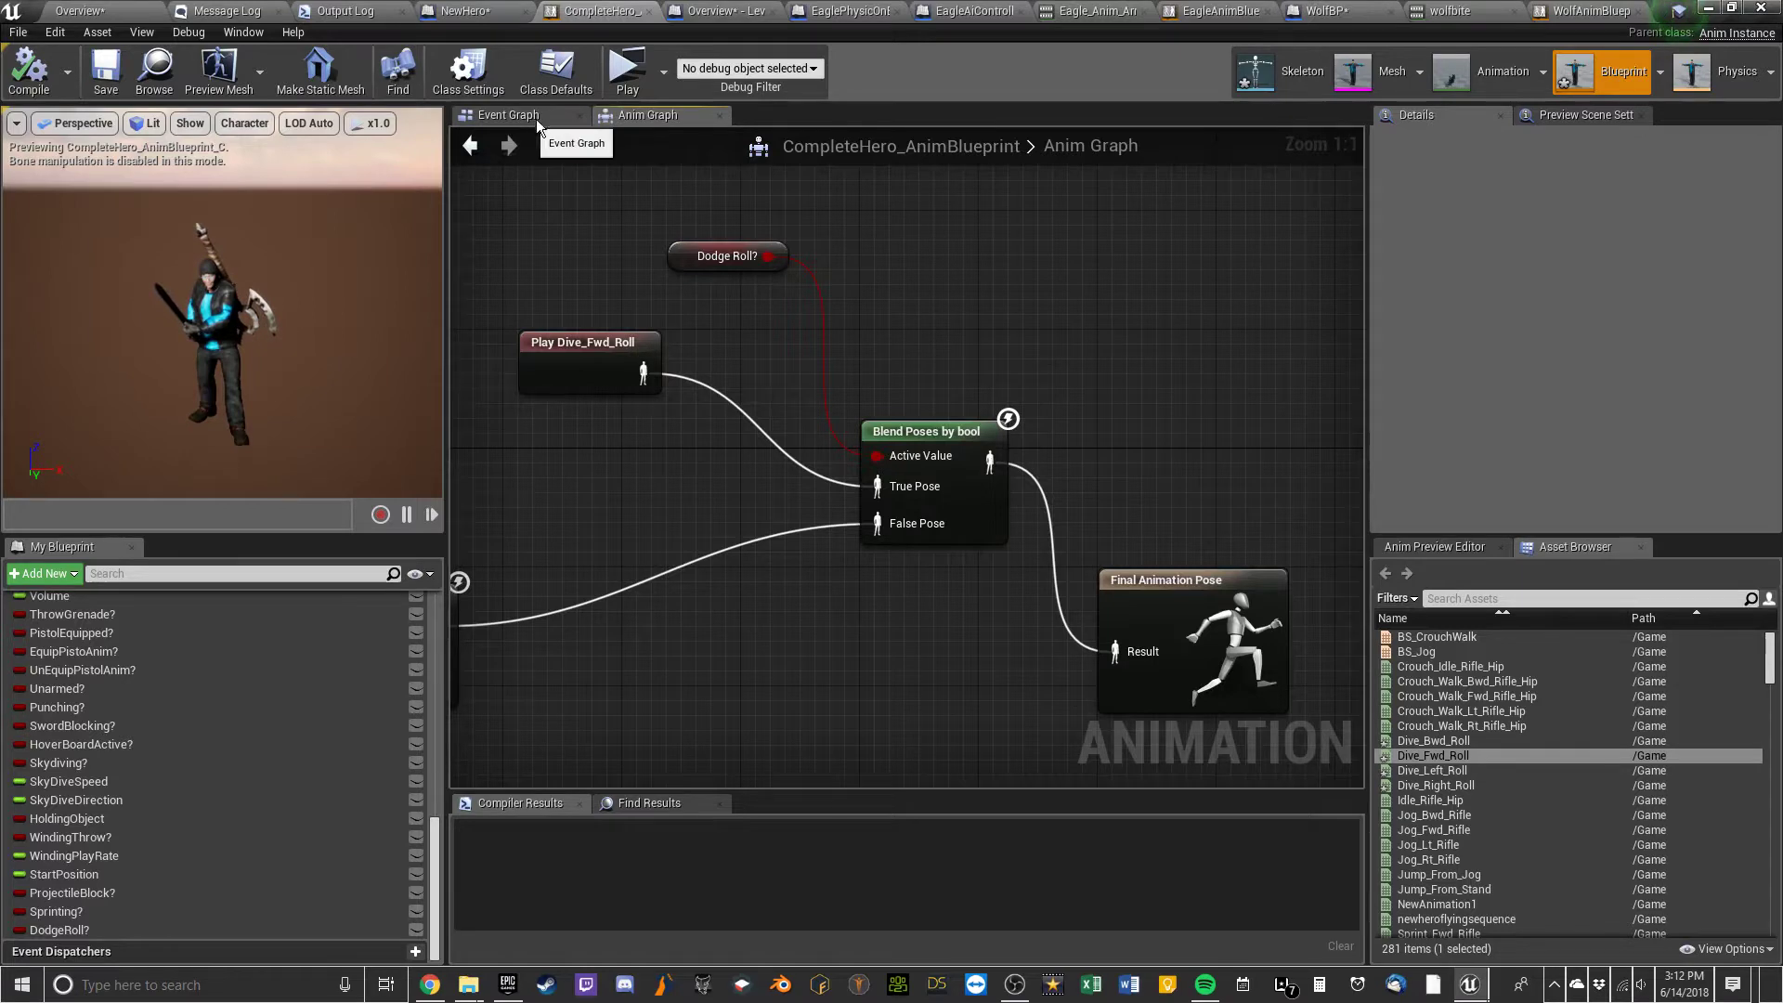
In NewHero's Input and Movement Graph, follow the dodge roll logic onward from the SET nodes and open Timeline_9 to review its curve
click(504, 19)
right_drag(861, 409, 878, 437)
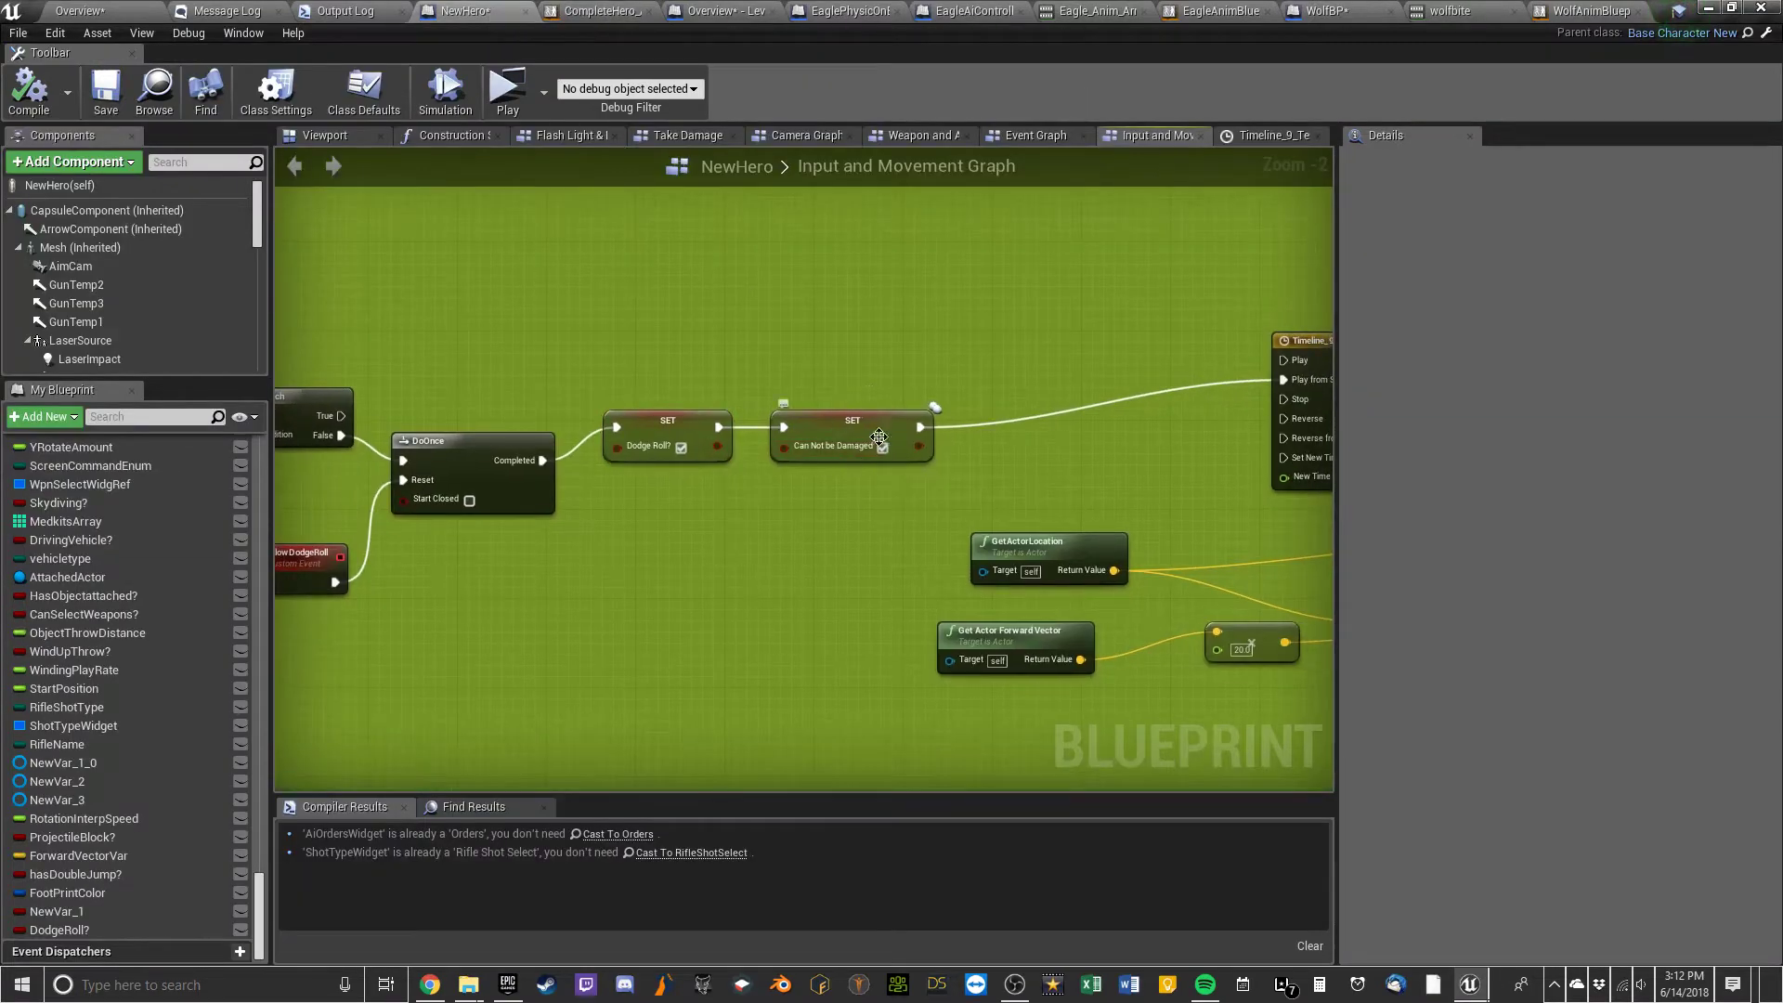
right_drag(962, 477, 632, 443)
right_drag(851, 421, 684, 421)
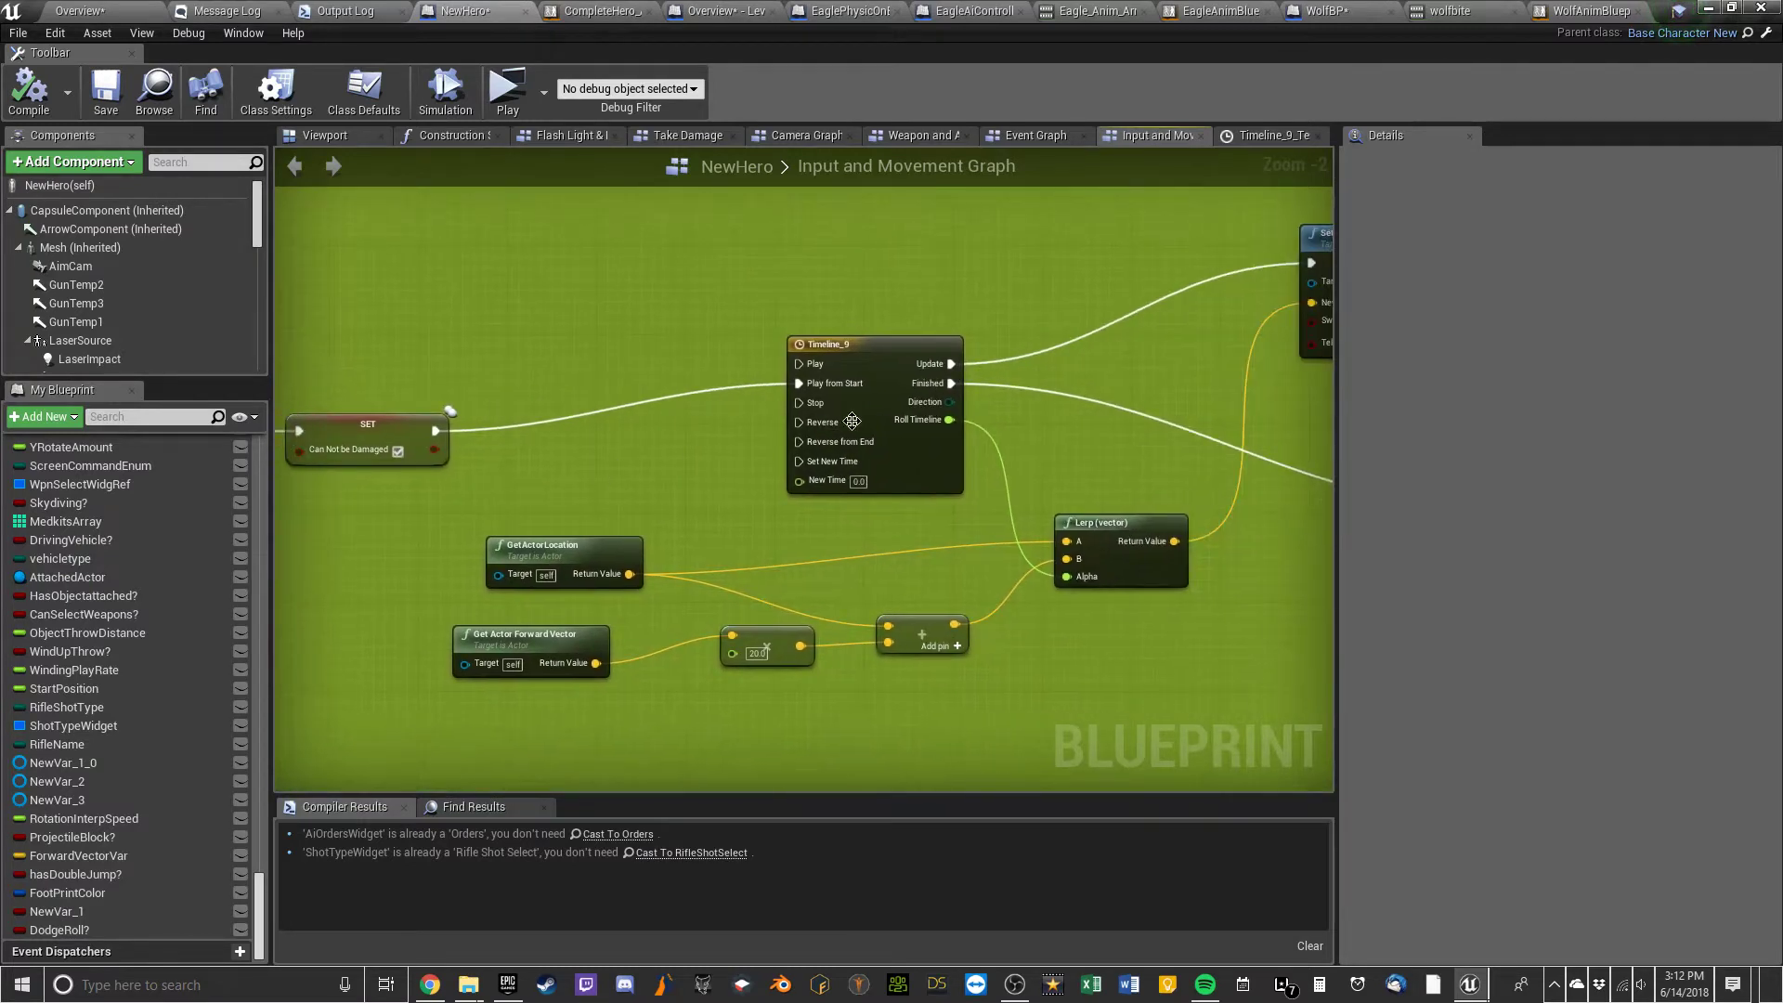
right_drag(900, 320, 628, 320)
right_drag(1004, 360, 1036, 308)
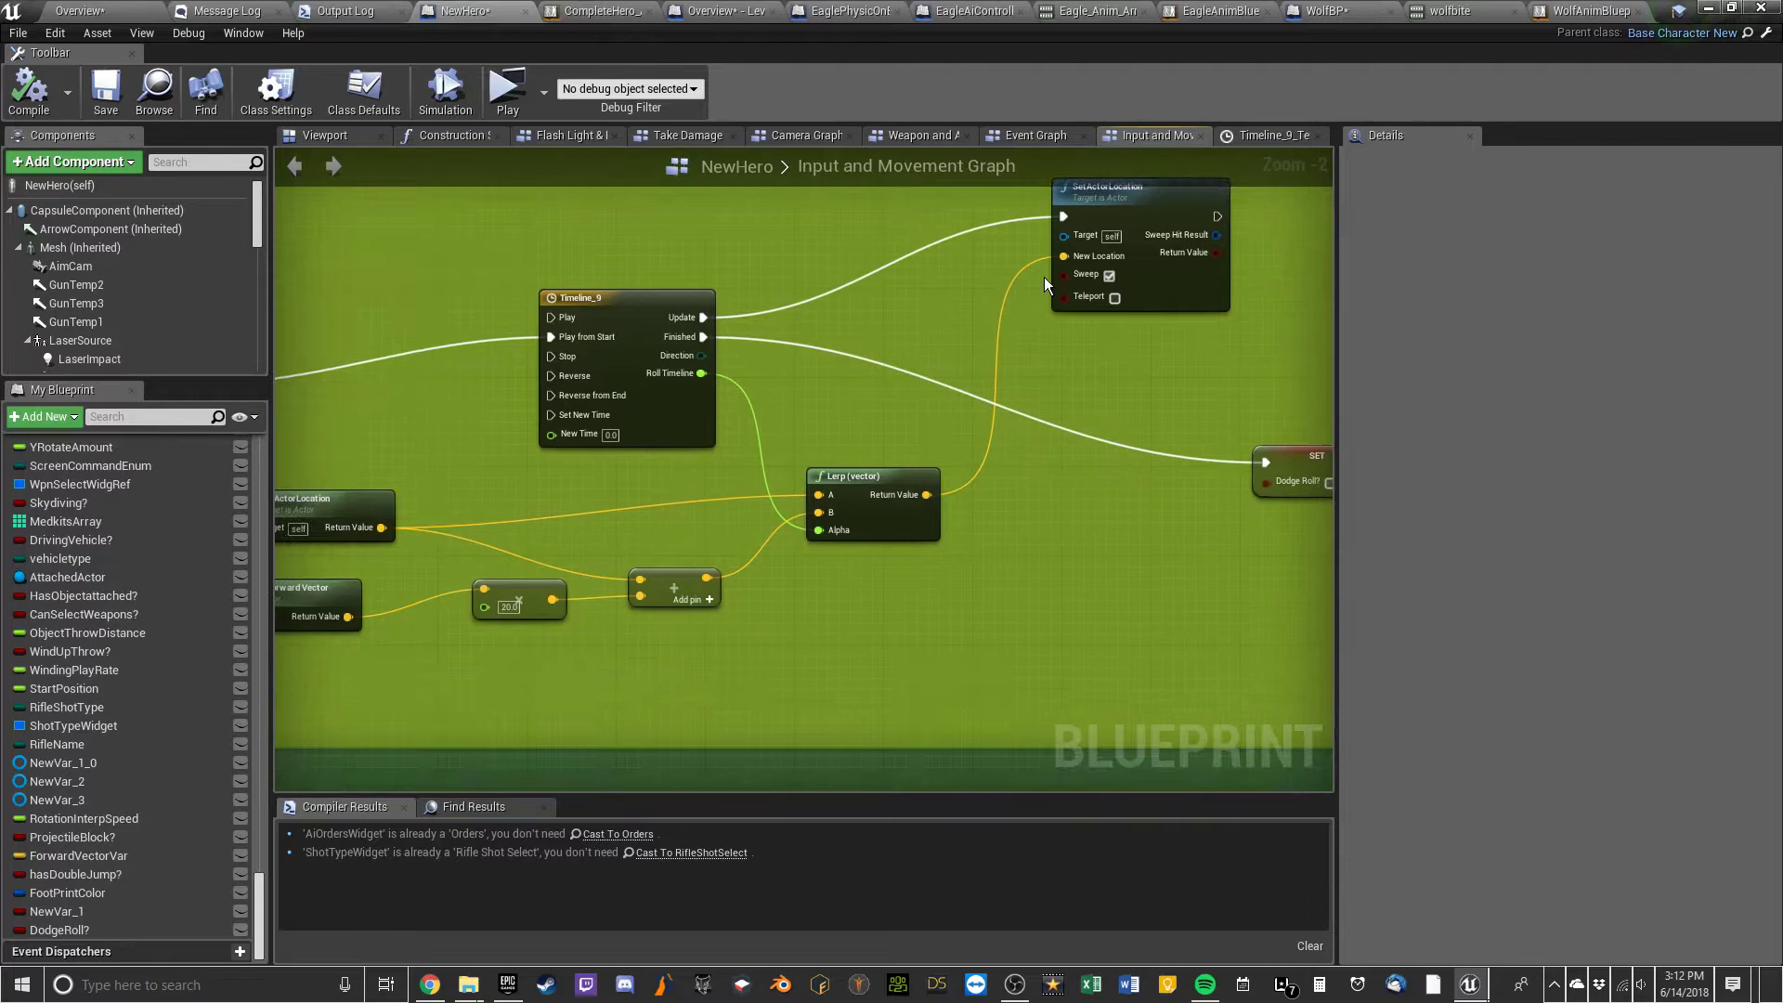
right_drag(1101, 215, 1061, 229)
double_click(509, 308)
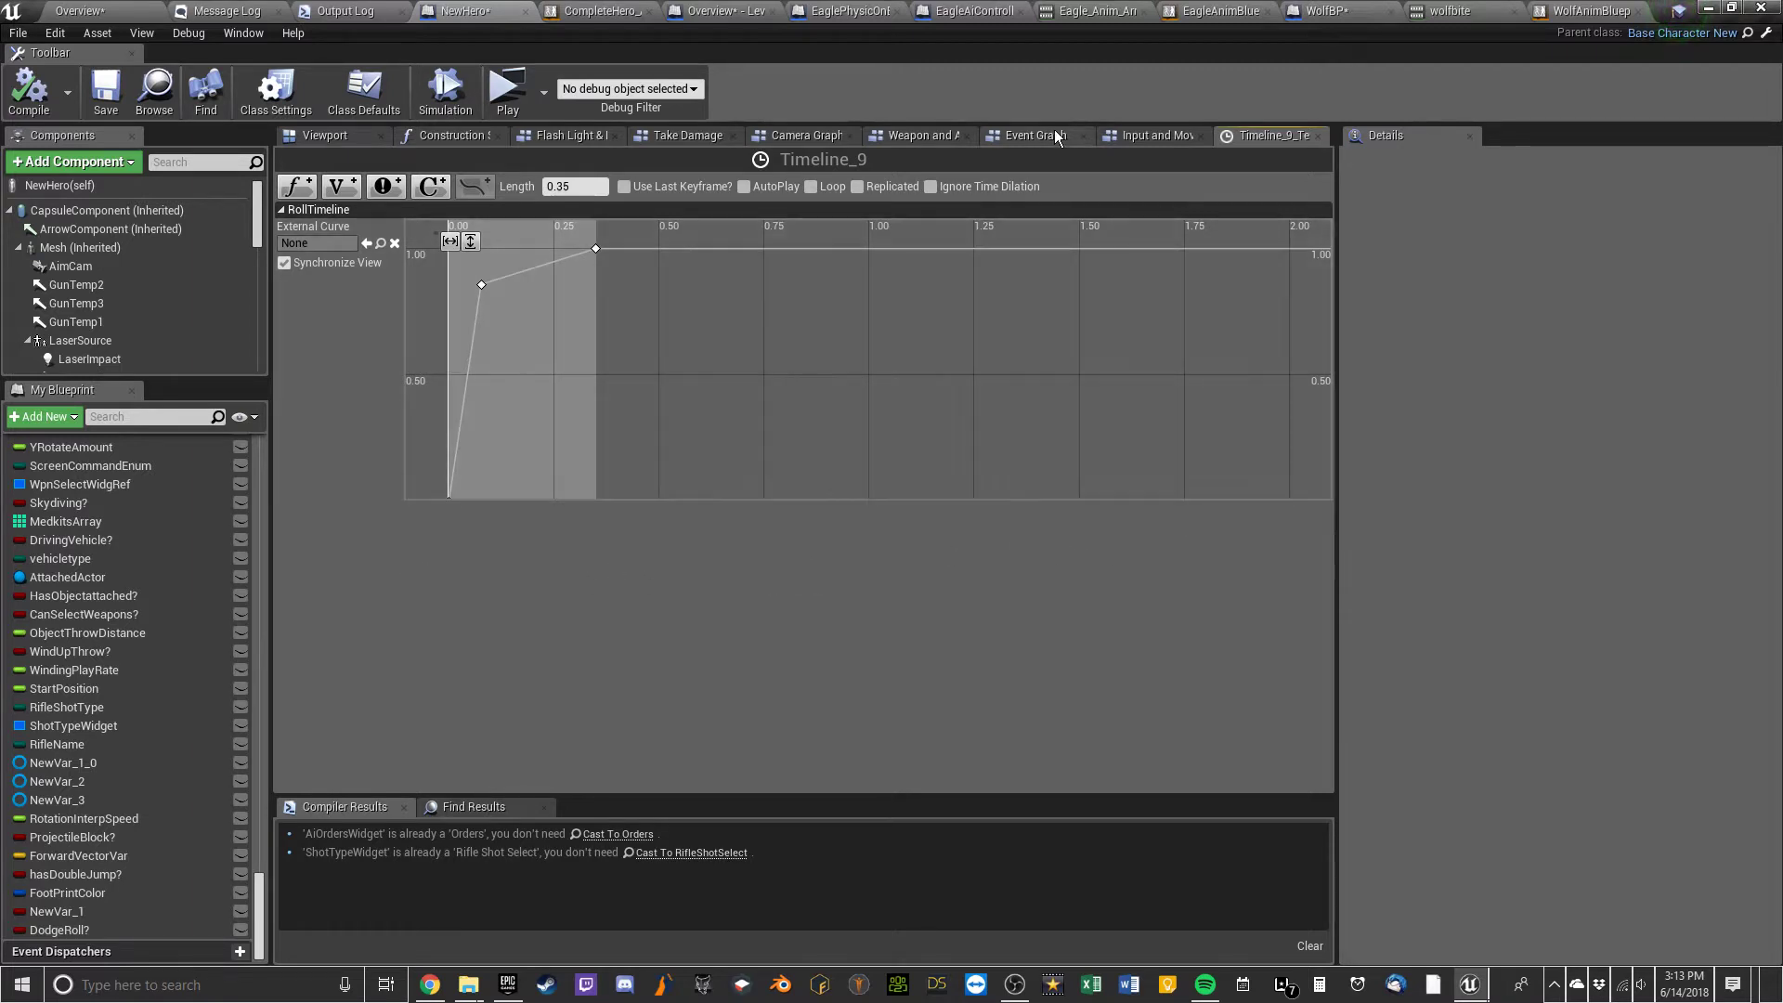
Back in the Input and Movement Graph, move GetActorLocation and Get Actor Forward Vector closer to the math nodes, and the multiply node slightly lower
click(1133, 138)
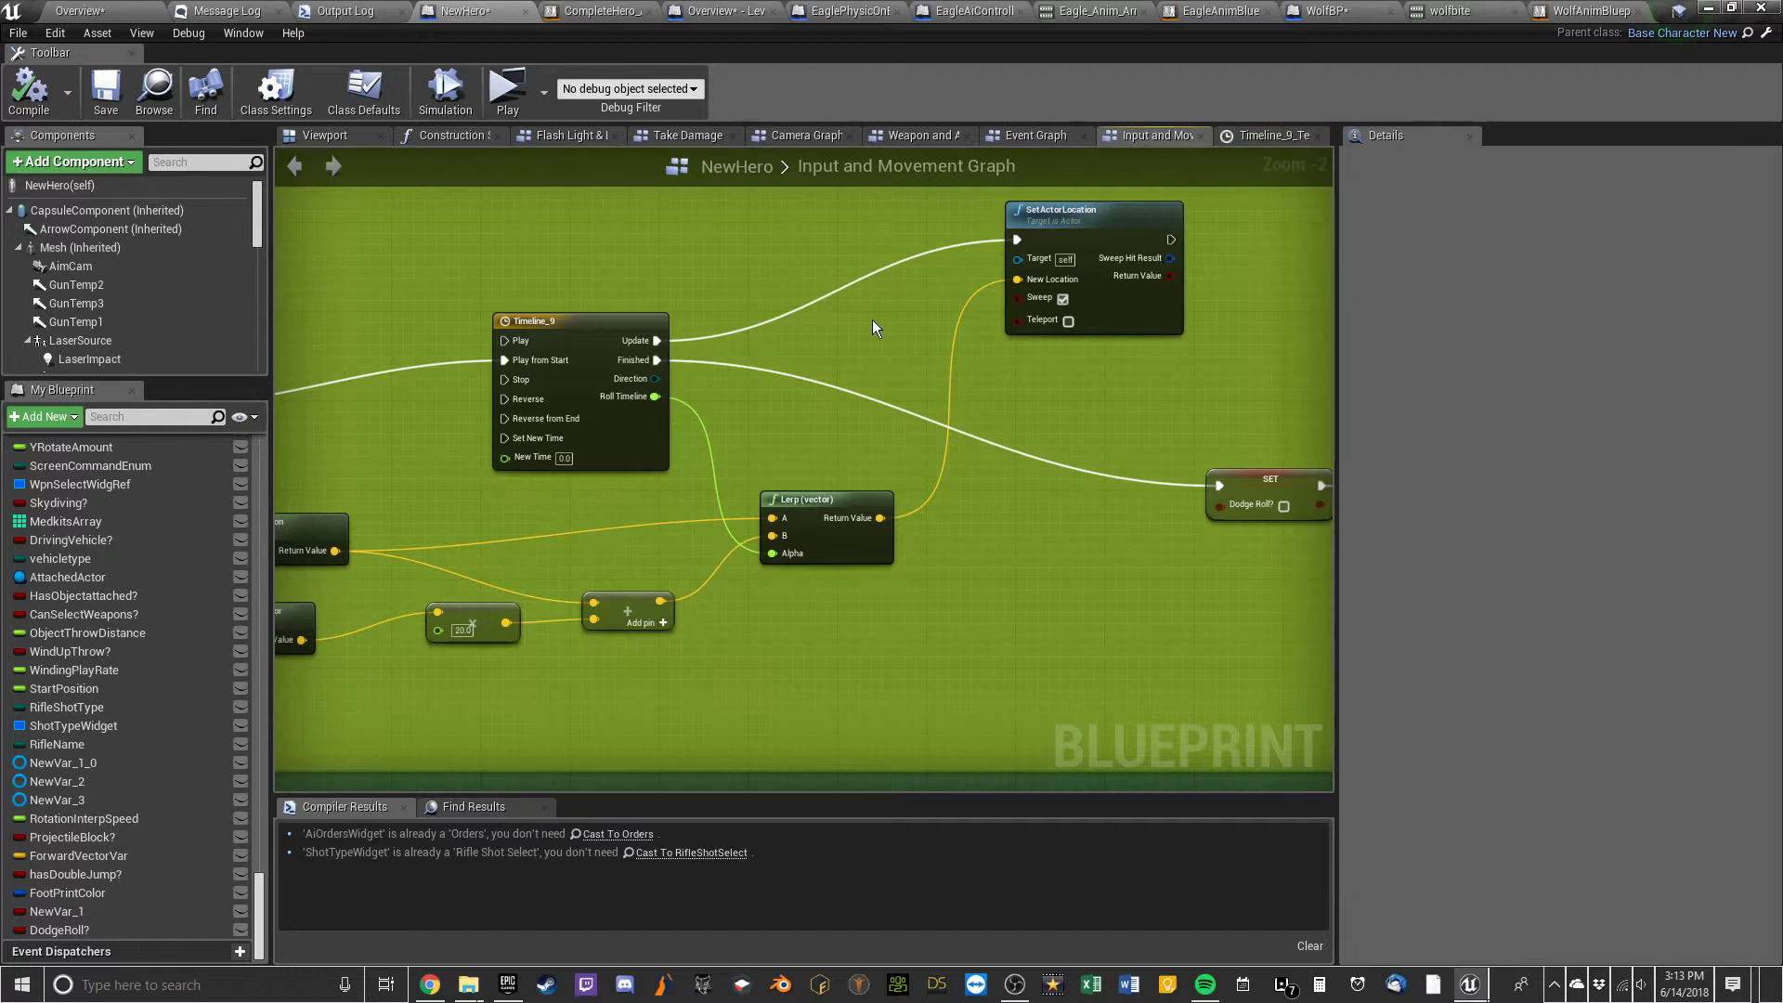
right_drag(872, 329, 1078, 405)
drag(602, 445, 686, 442)
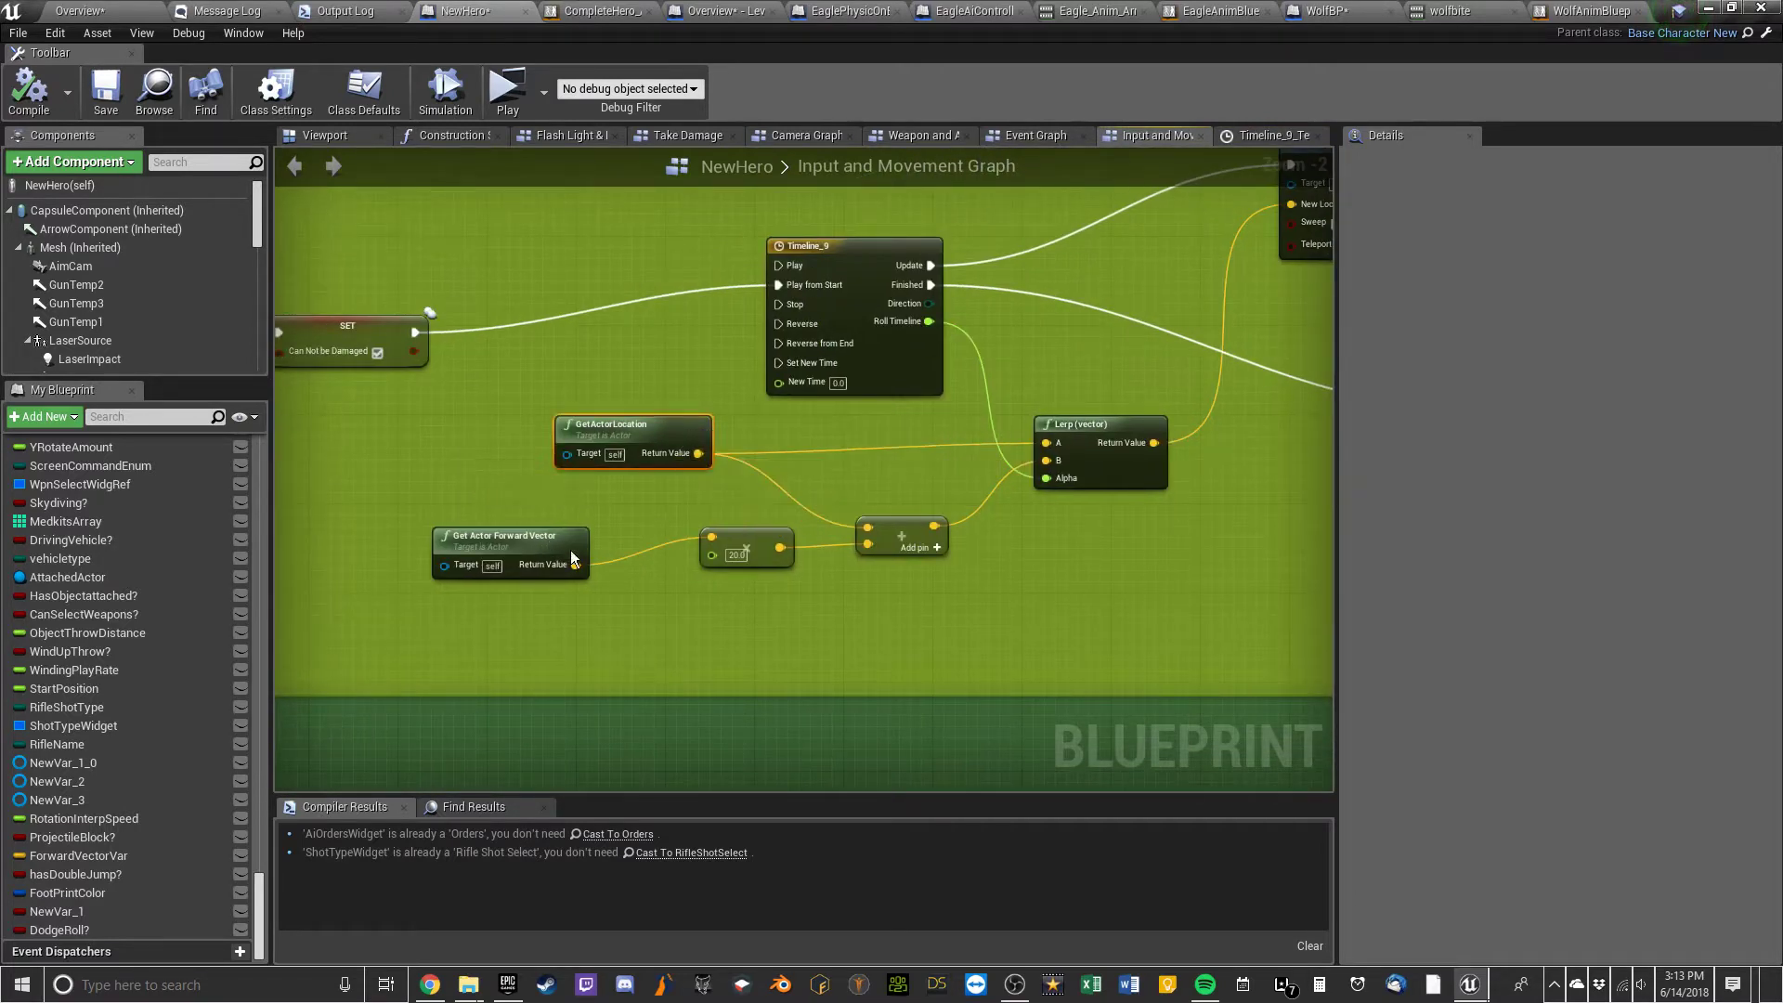
drag(573, 558, 640, 569)
drag(781, 536, 803, 567)
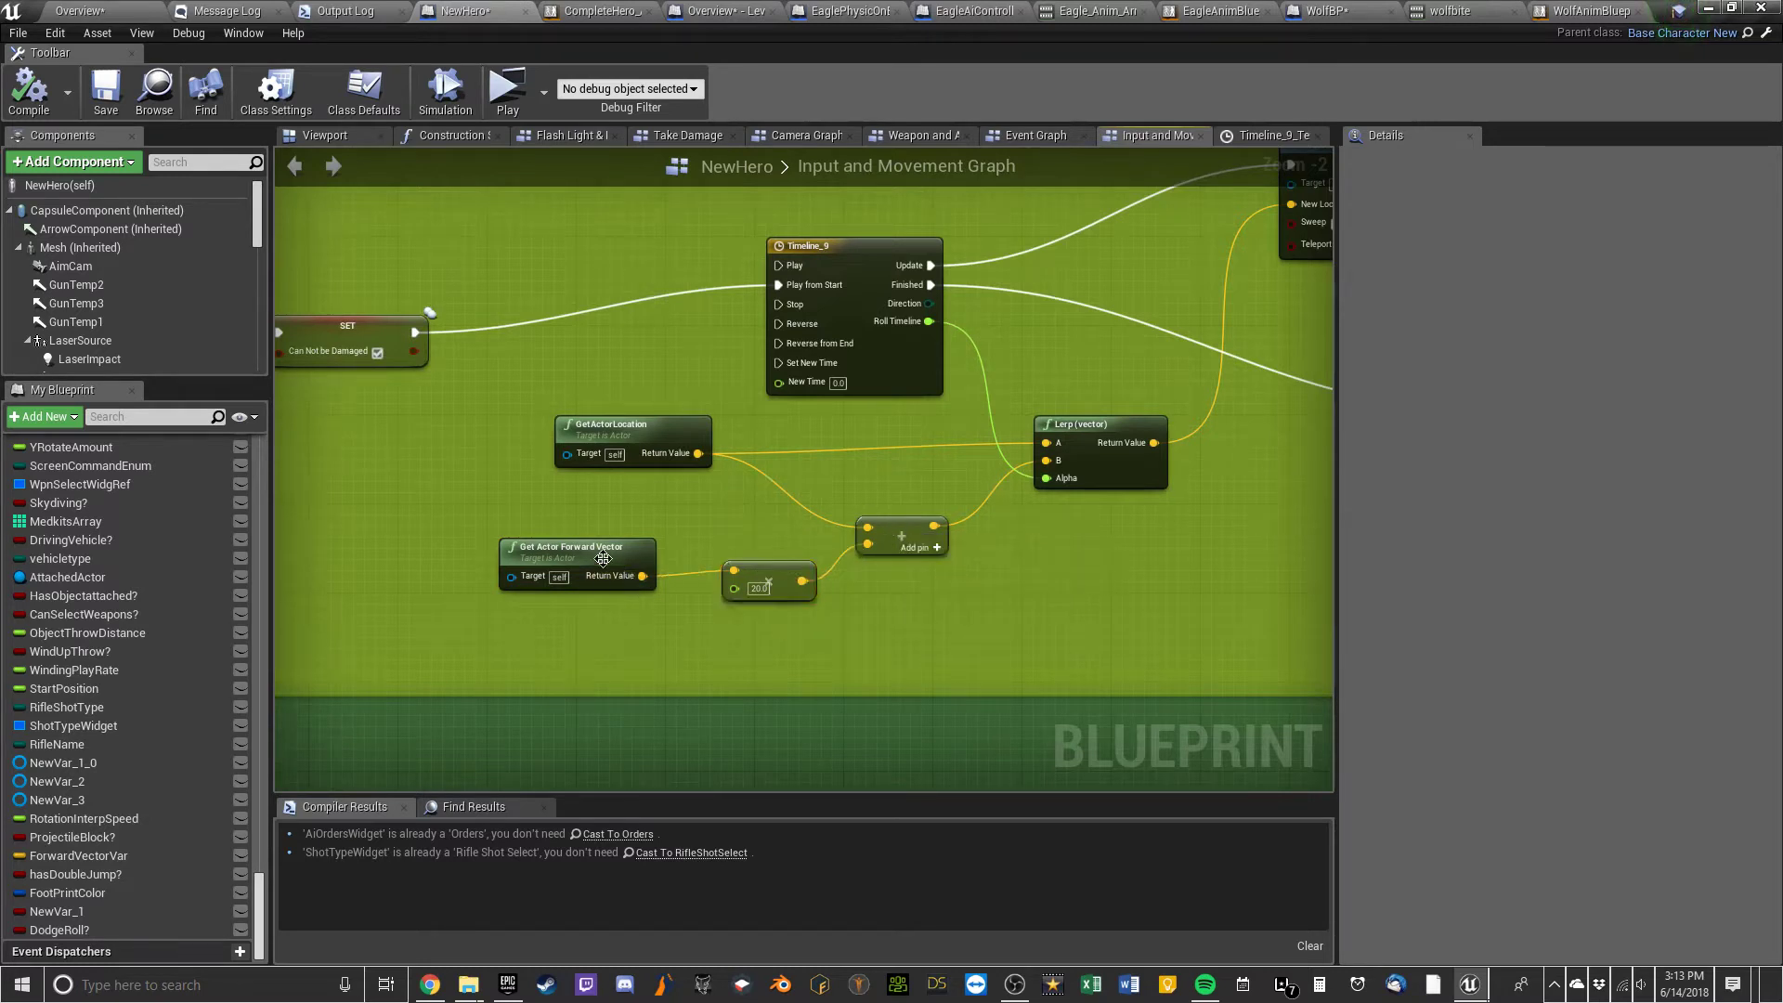
drag(602, 557, 613, 546)
drag(777, 583, 778, 594)
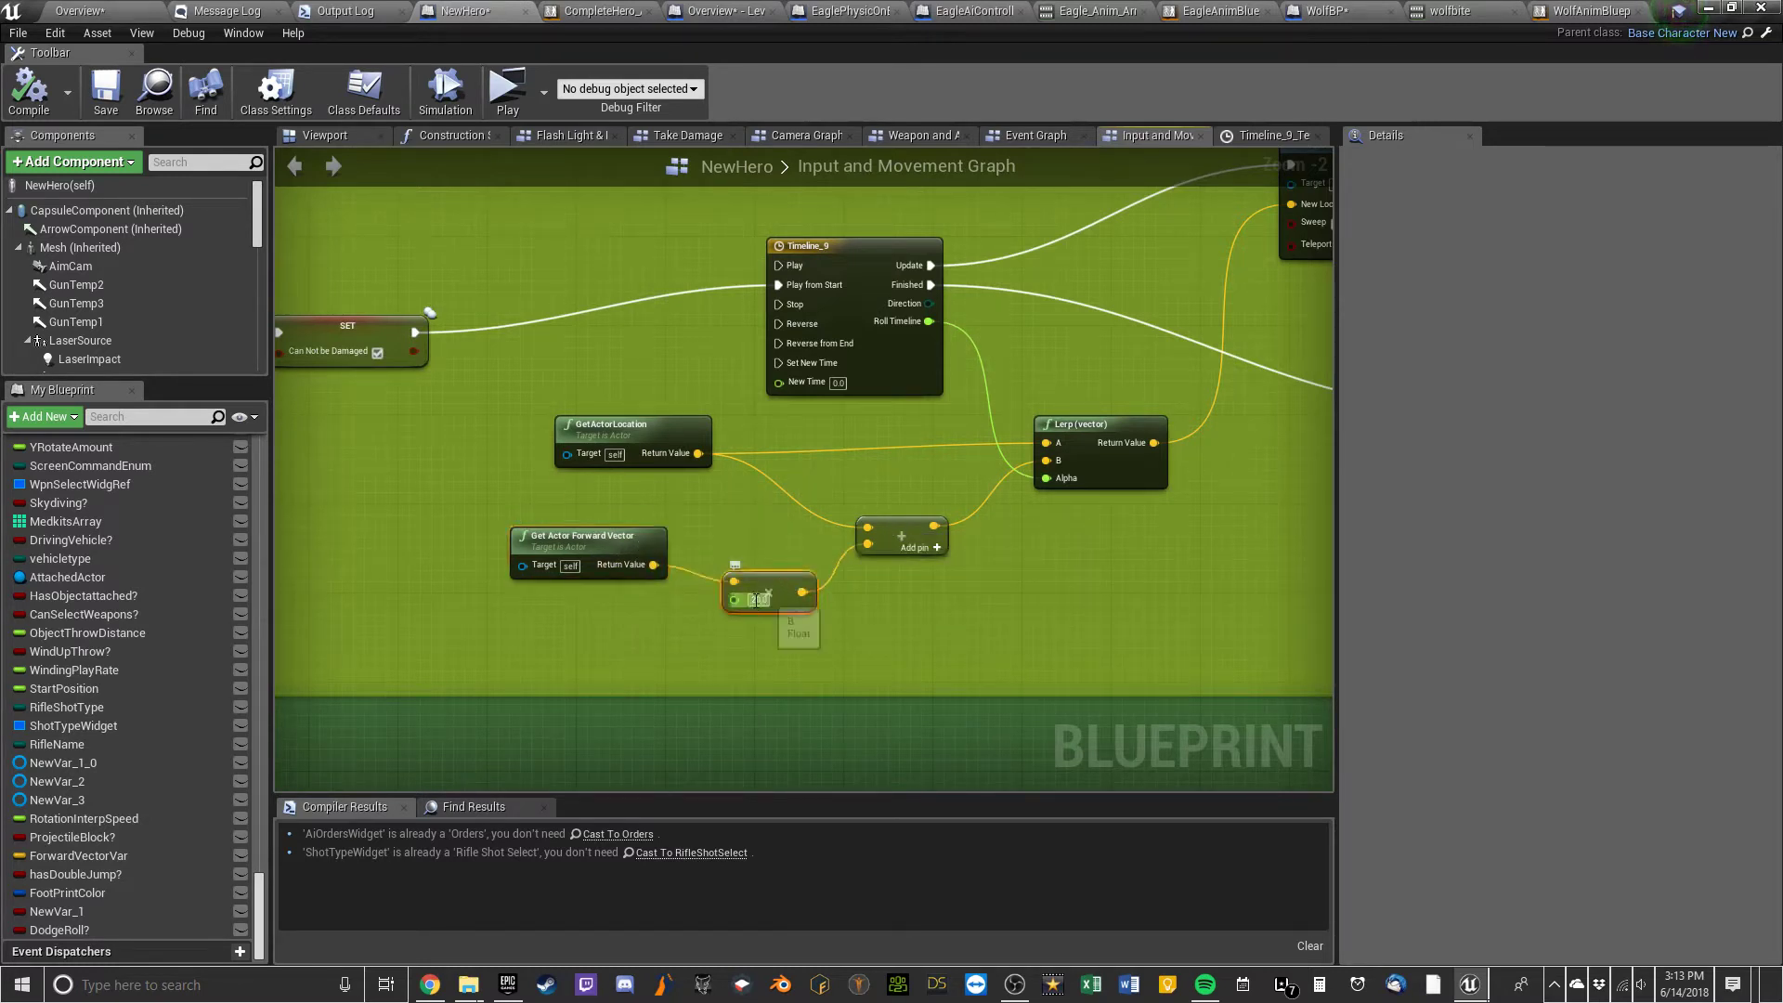
click(850, 600)
Trace the logic after Timeline_9 through SetActorLocation and the SET nodes, and jump from the Allow Dodge Roll call to its custom event
right_drag(910, 608, 619, 611)
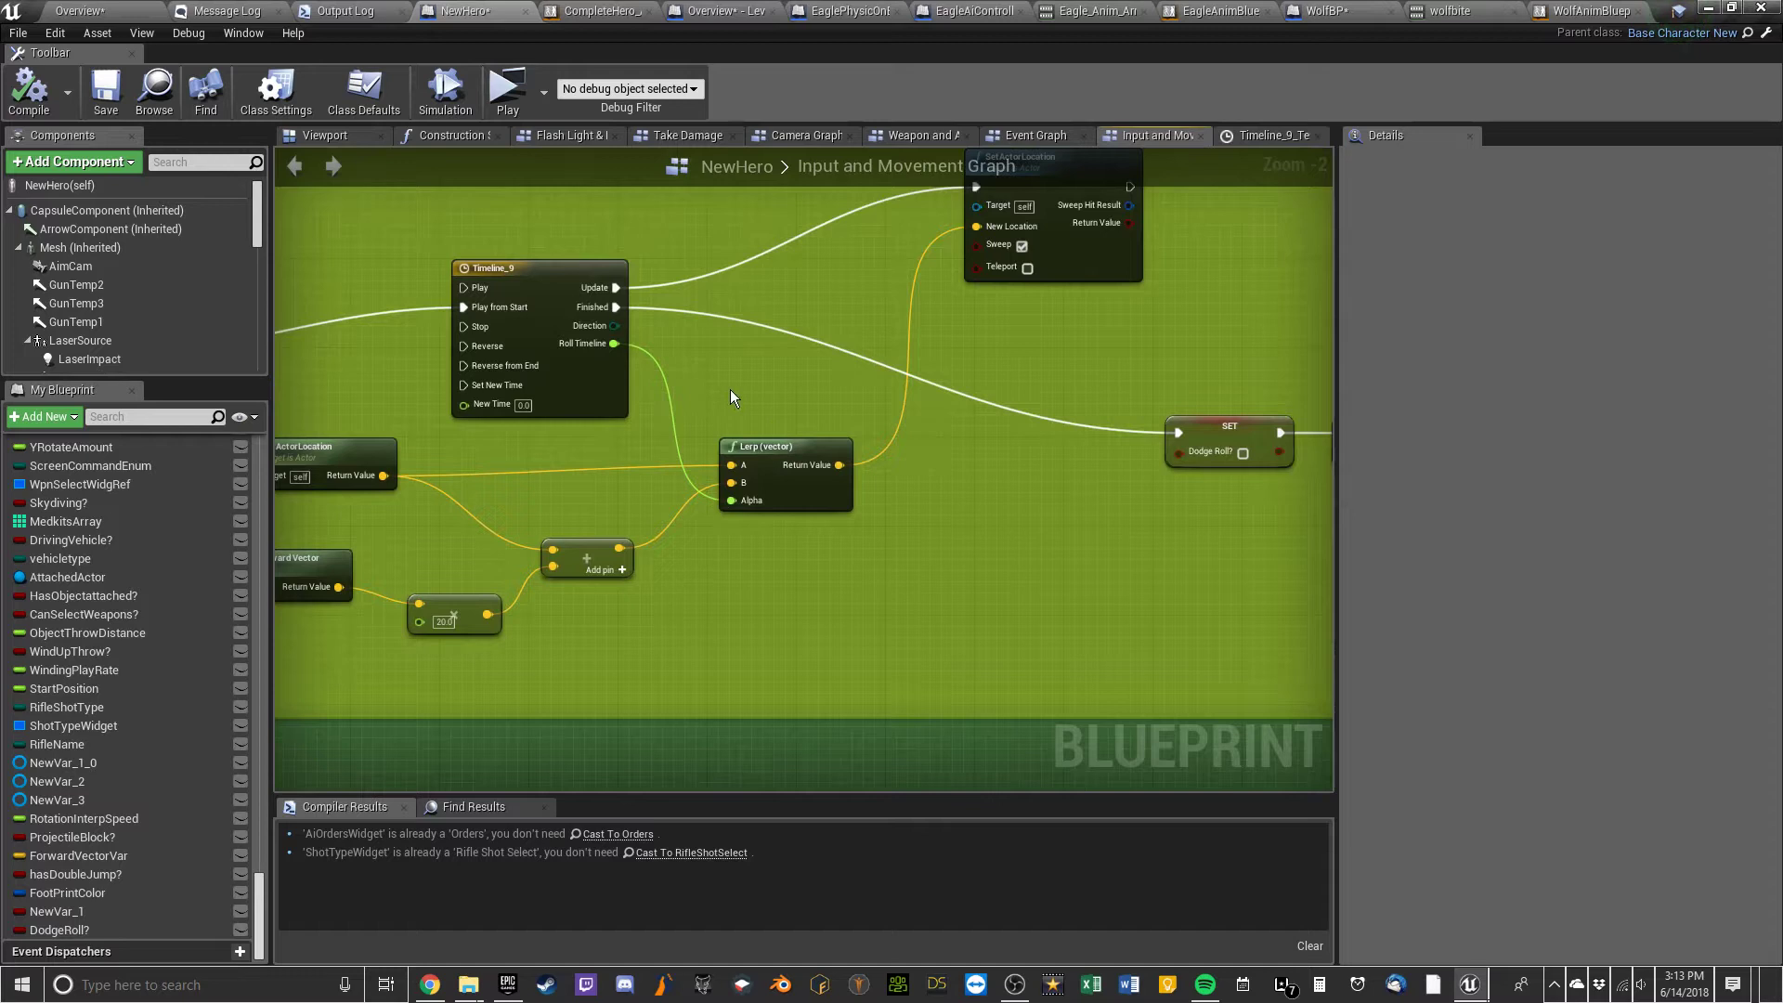
right_drag(653, 320, 432, 459)
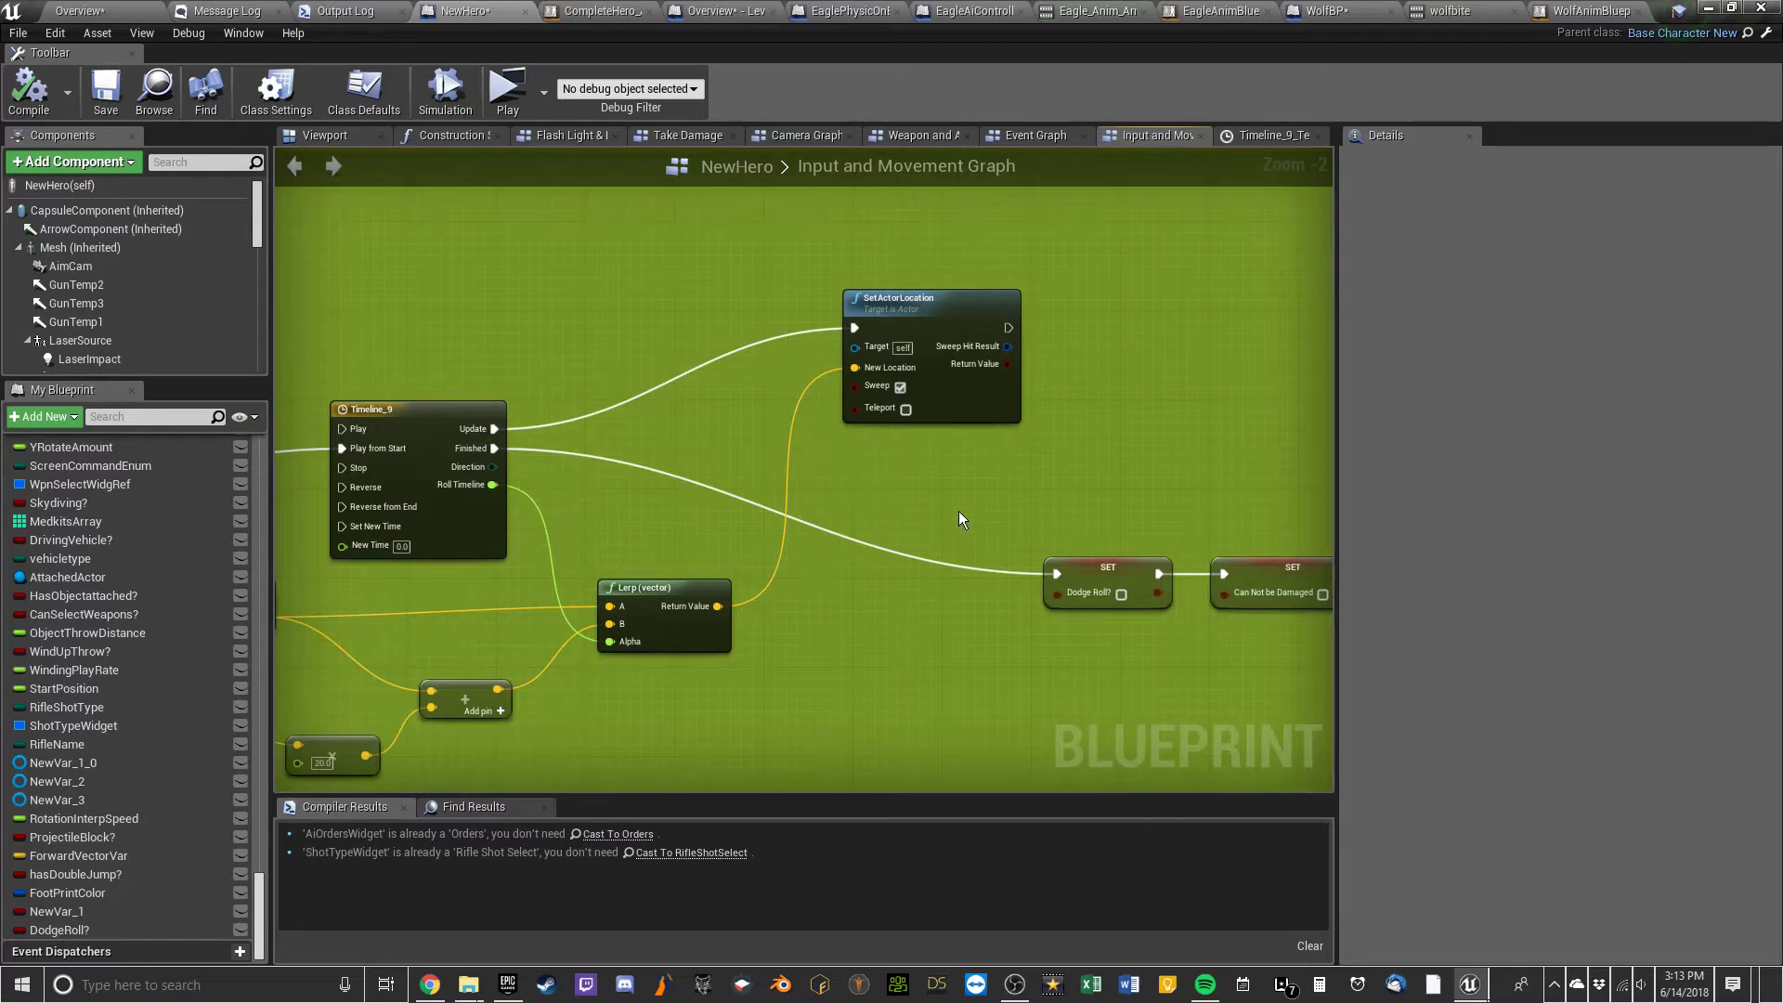
right_drag(958, 517, 668, 502)
right_drag(791, 564, 749, 504)
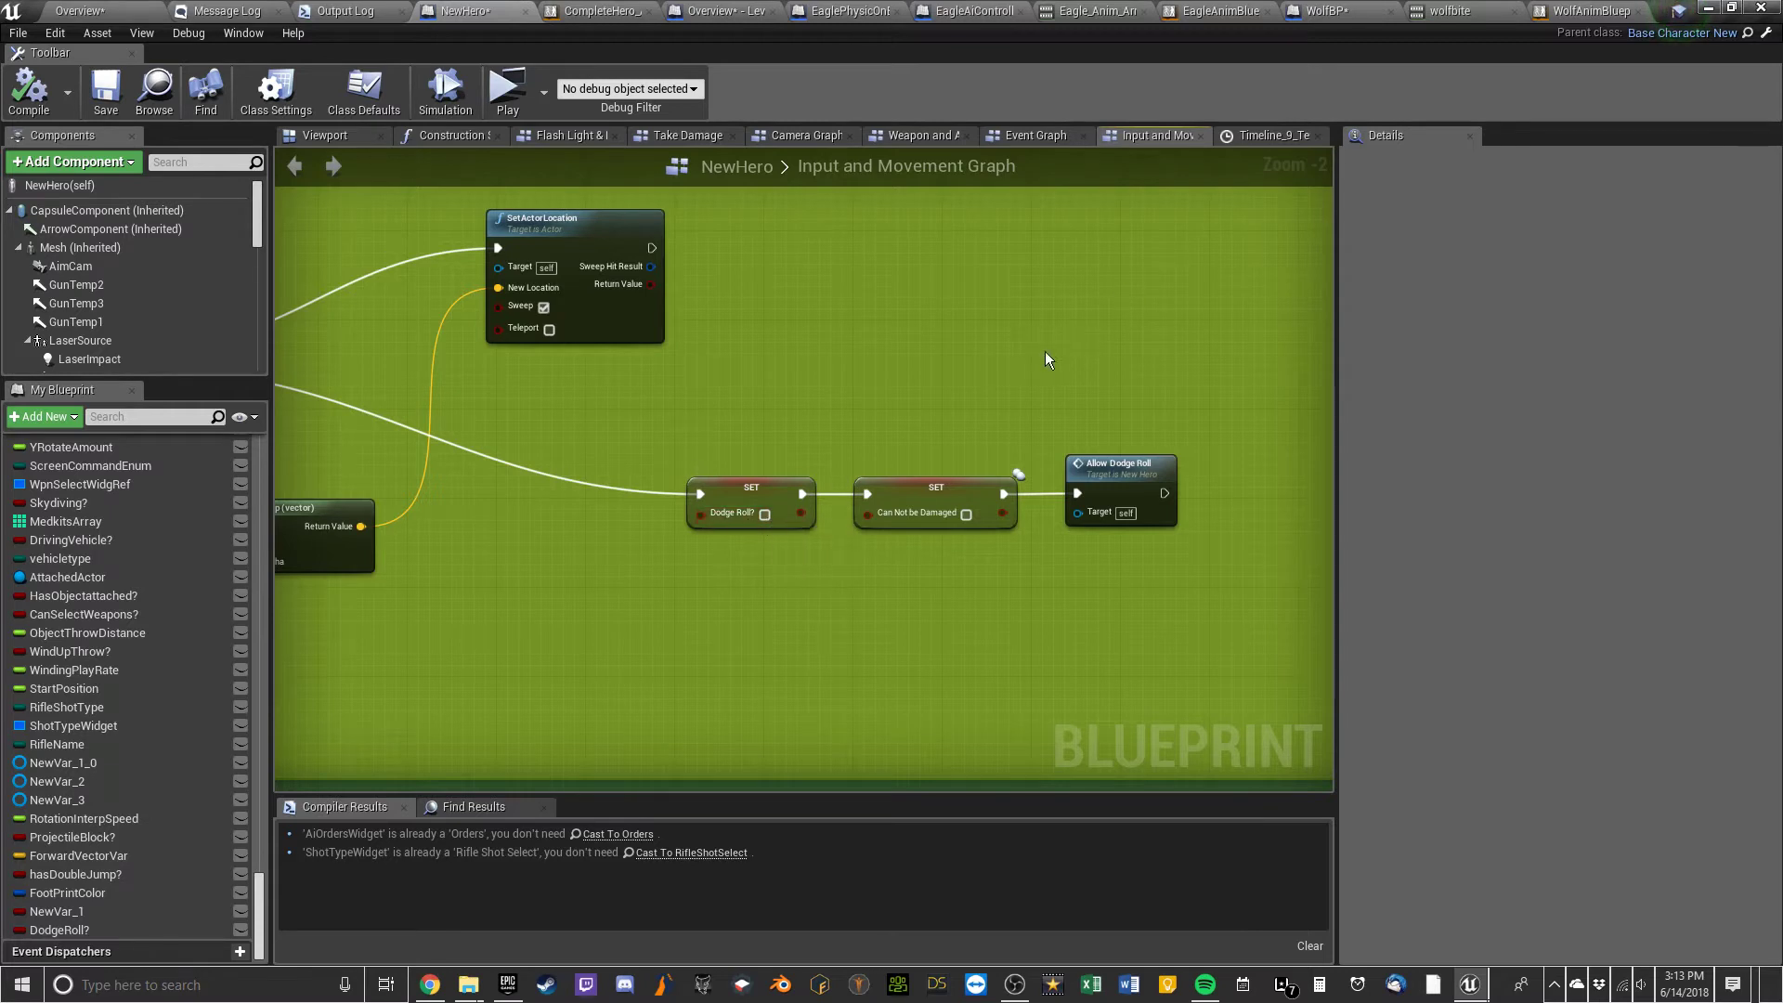
right_drag(1006, 557, 888, 529)
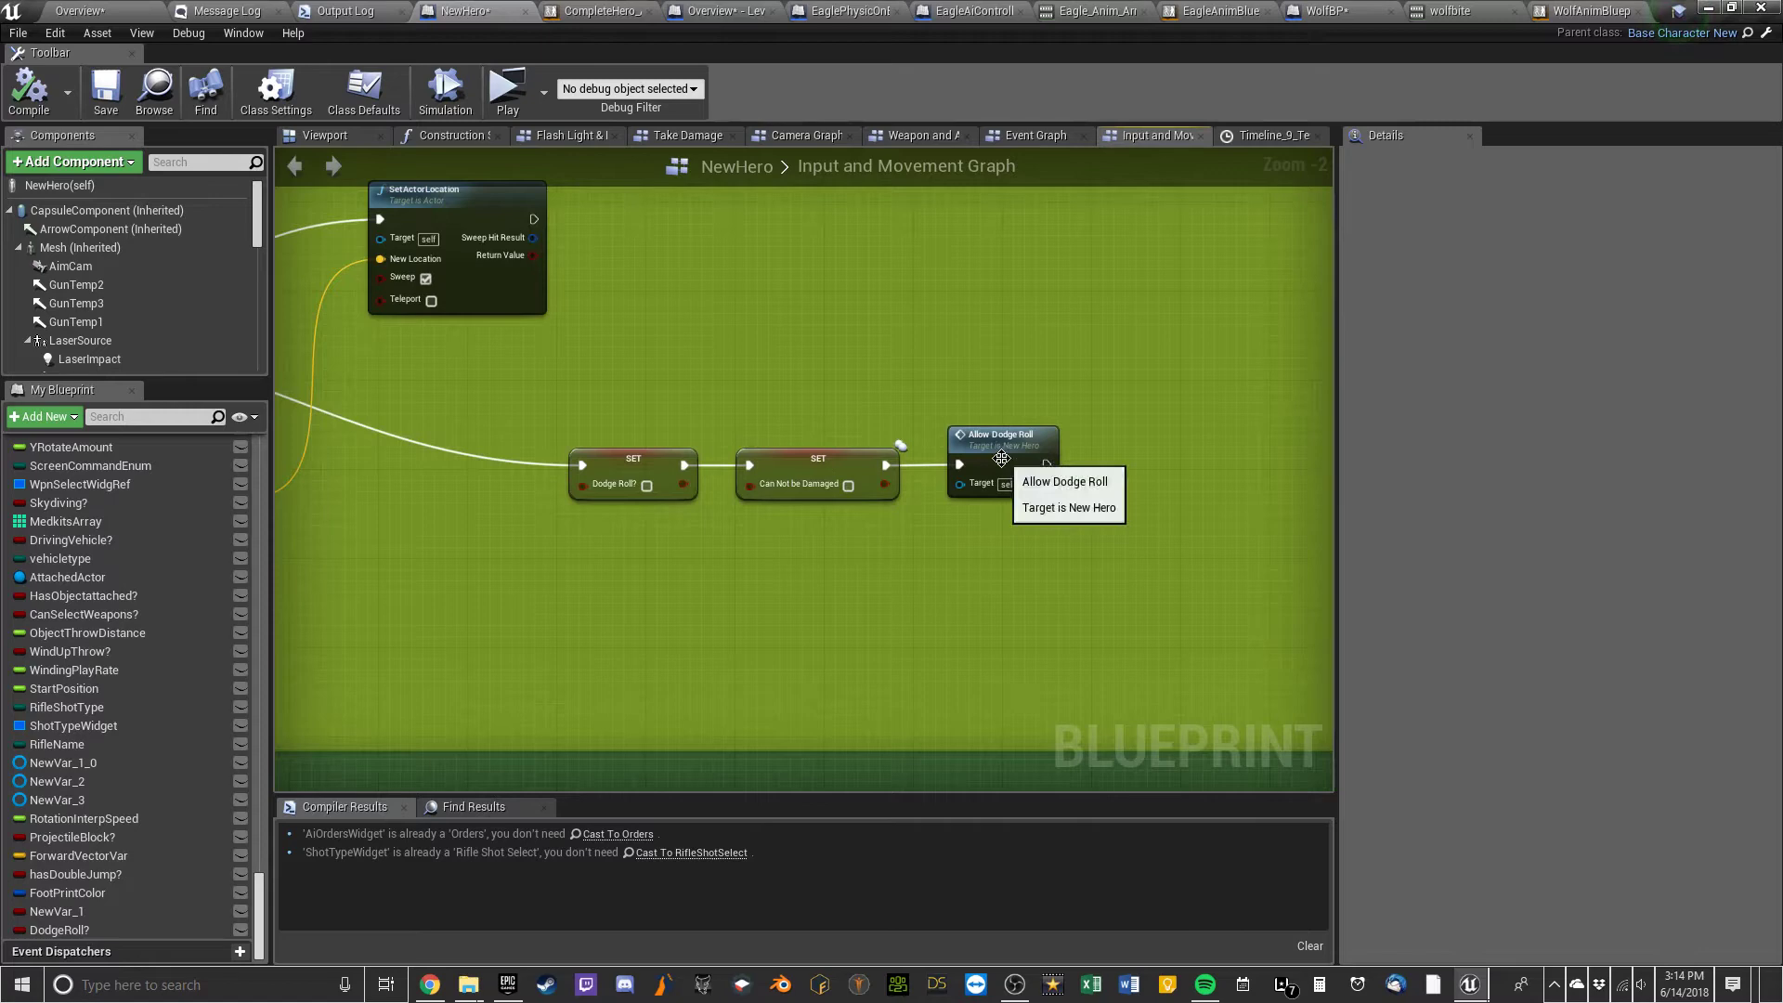
double_click(970, 434)
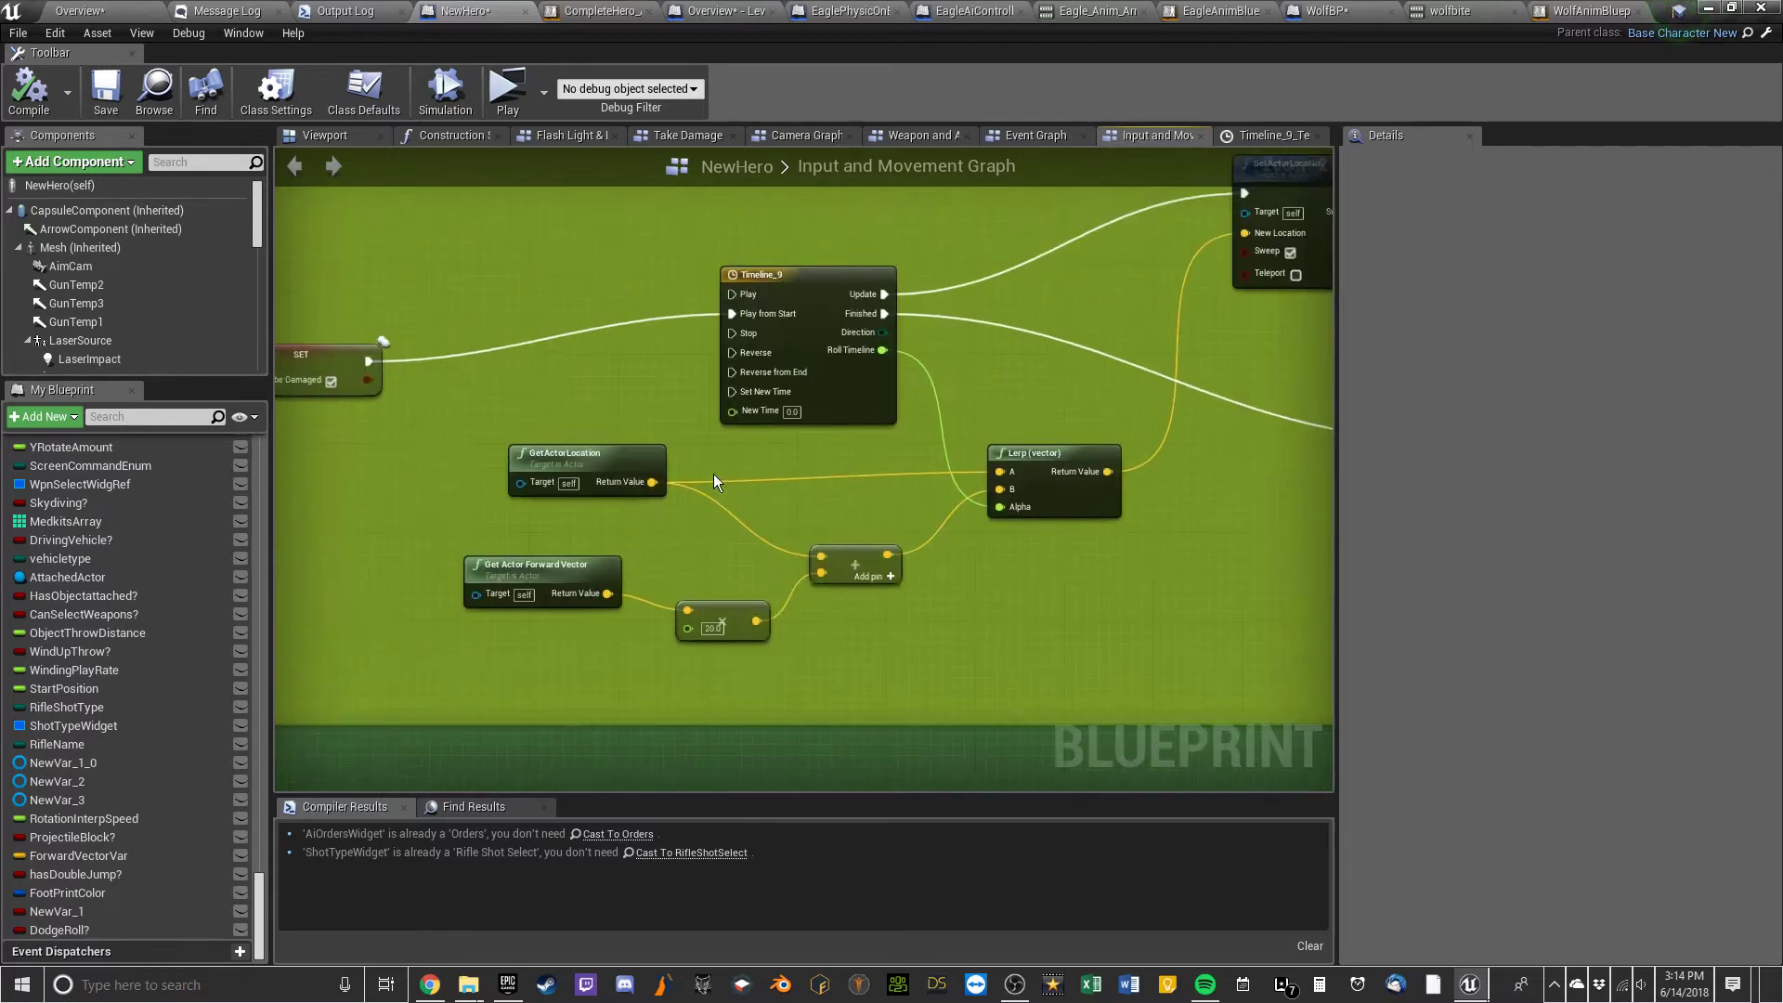
right_drag(1014, 420, 806, 367)
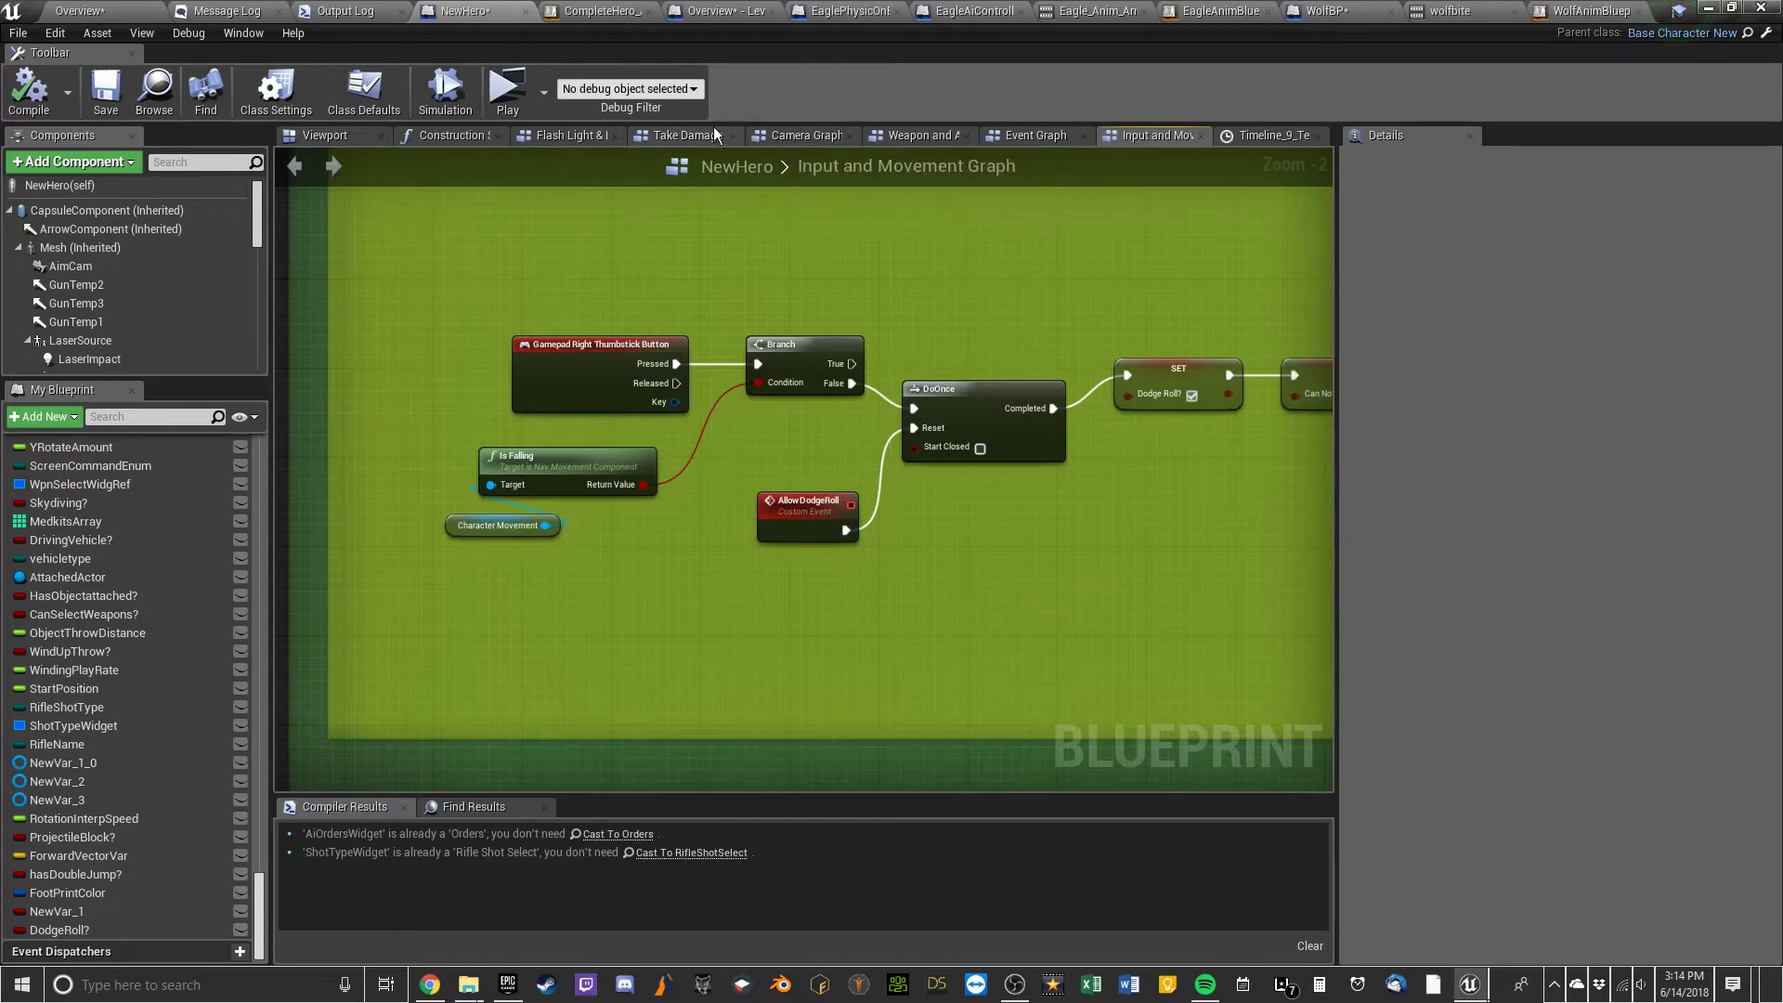
In the level editor, search the whole Content folder for "roll" and filter the results to animation assets
click(124, 14)
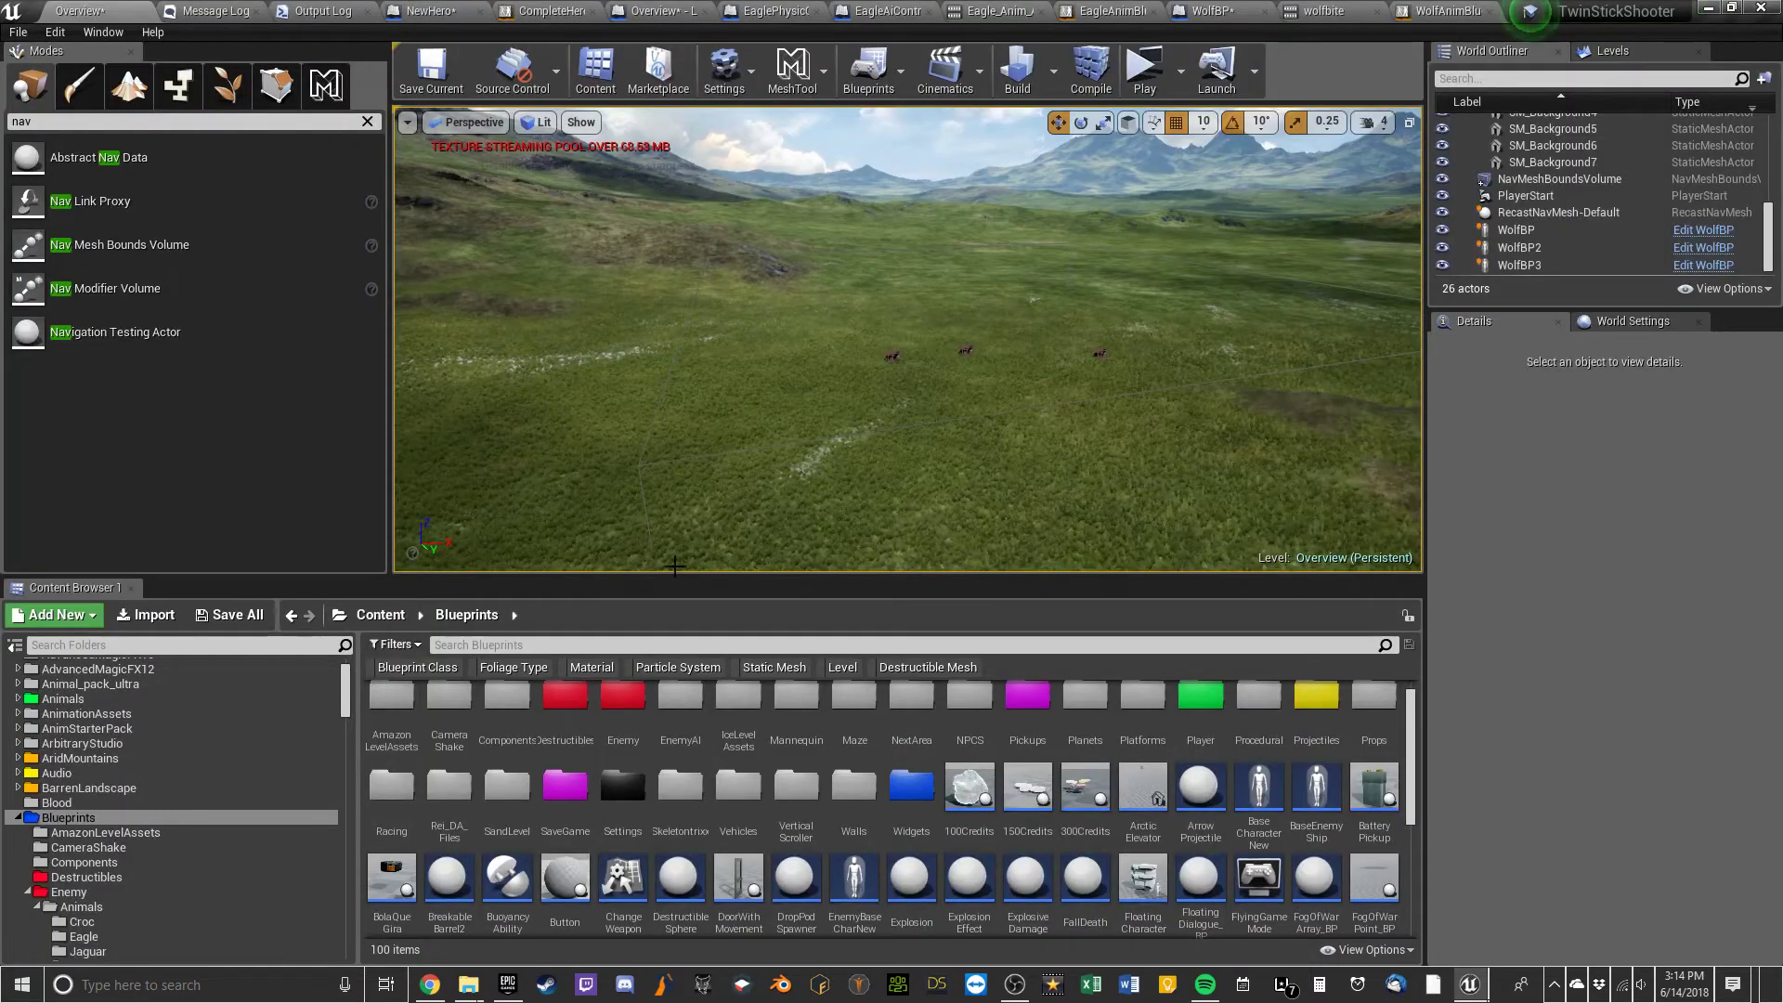
click(379, 620)
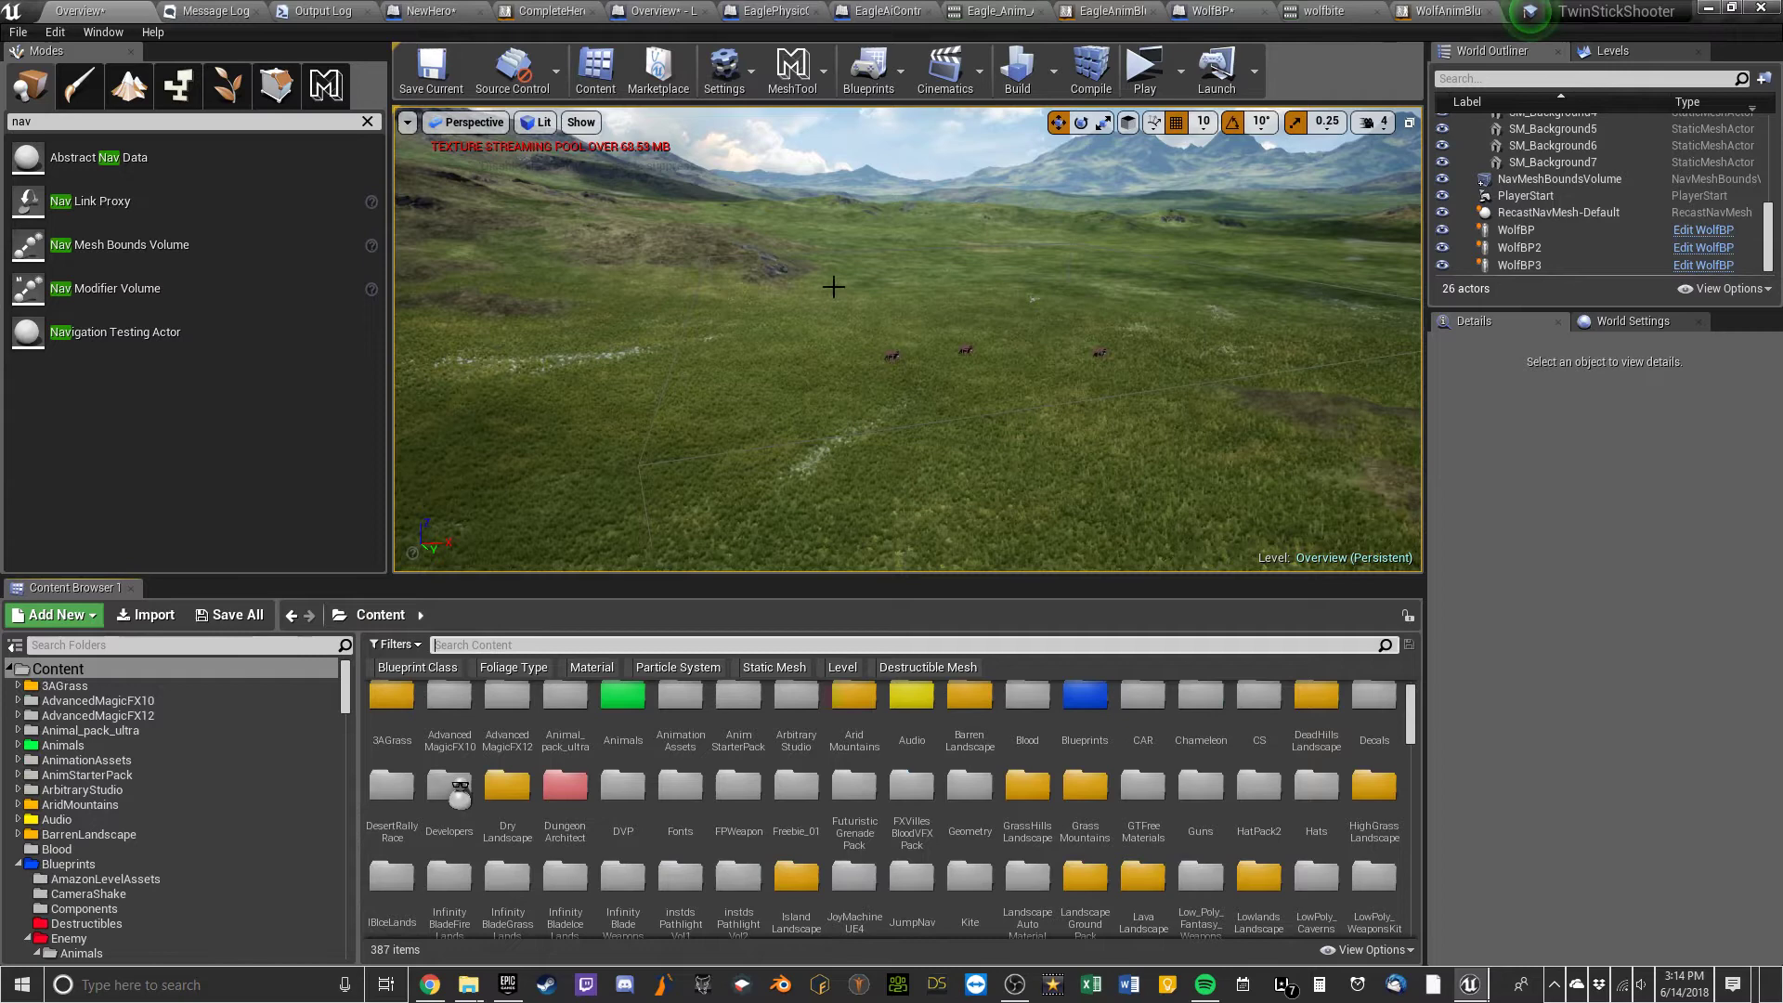
click(641, 643)
text(r)
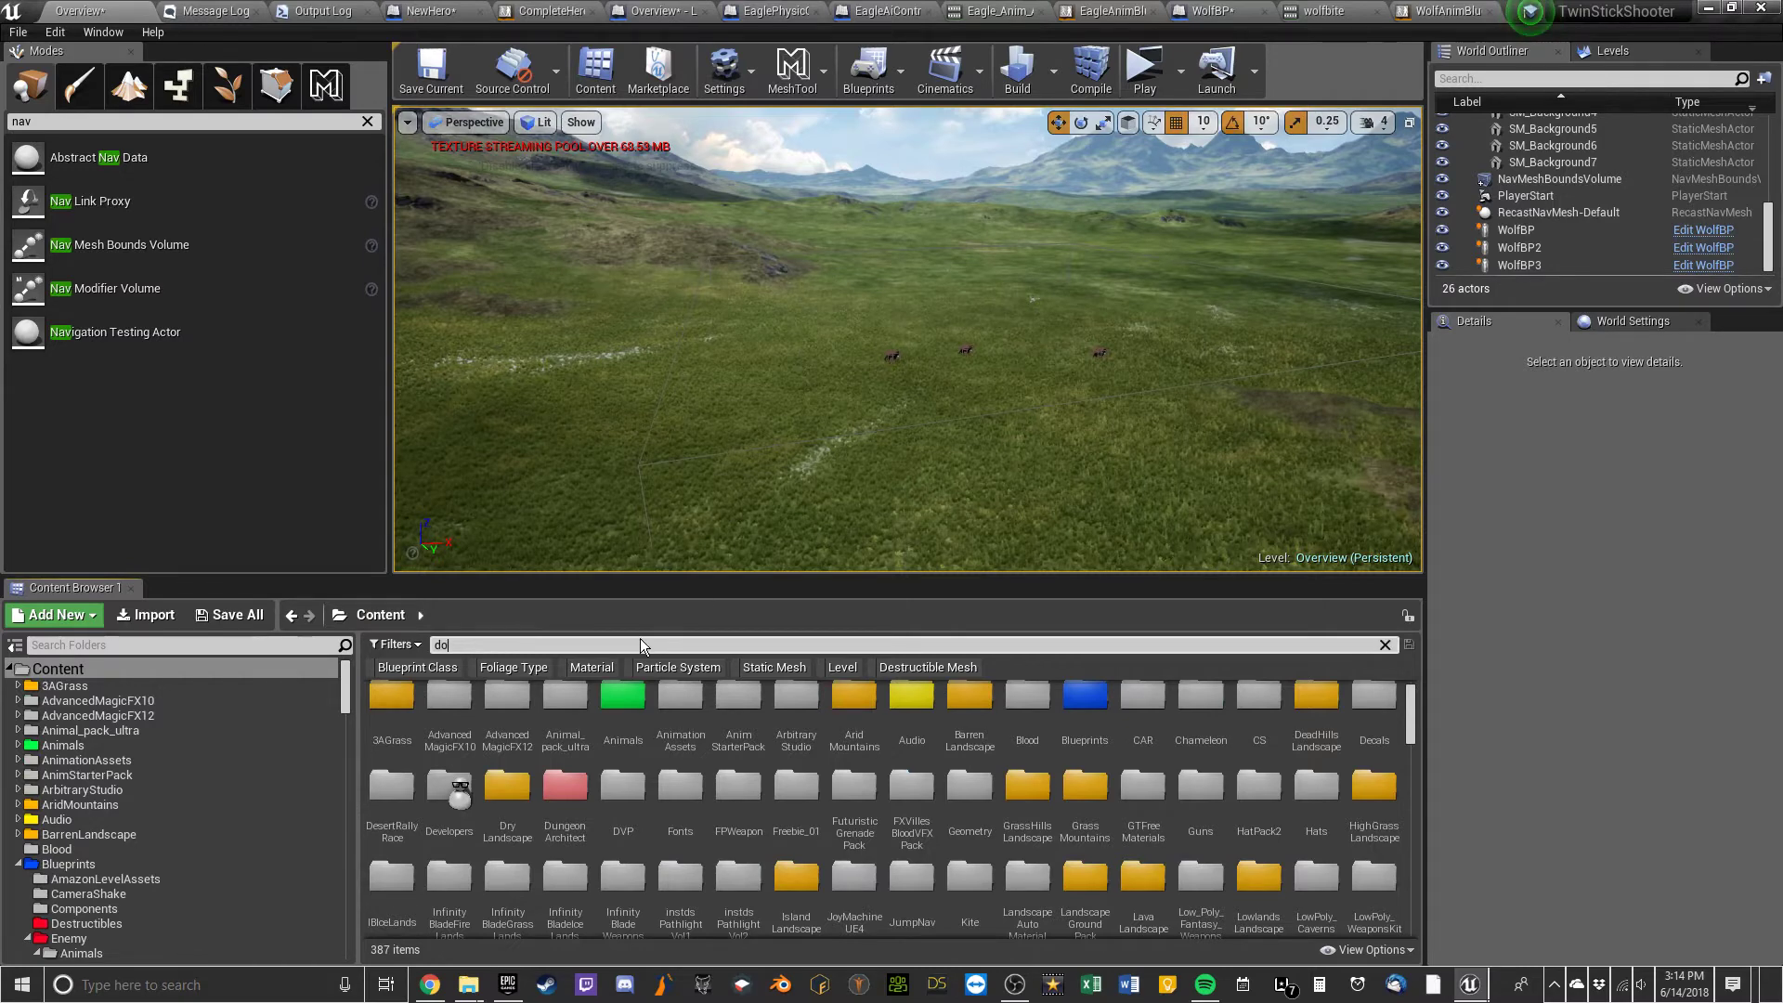
text(oll)
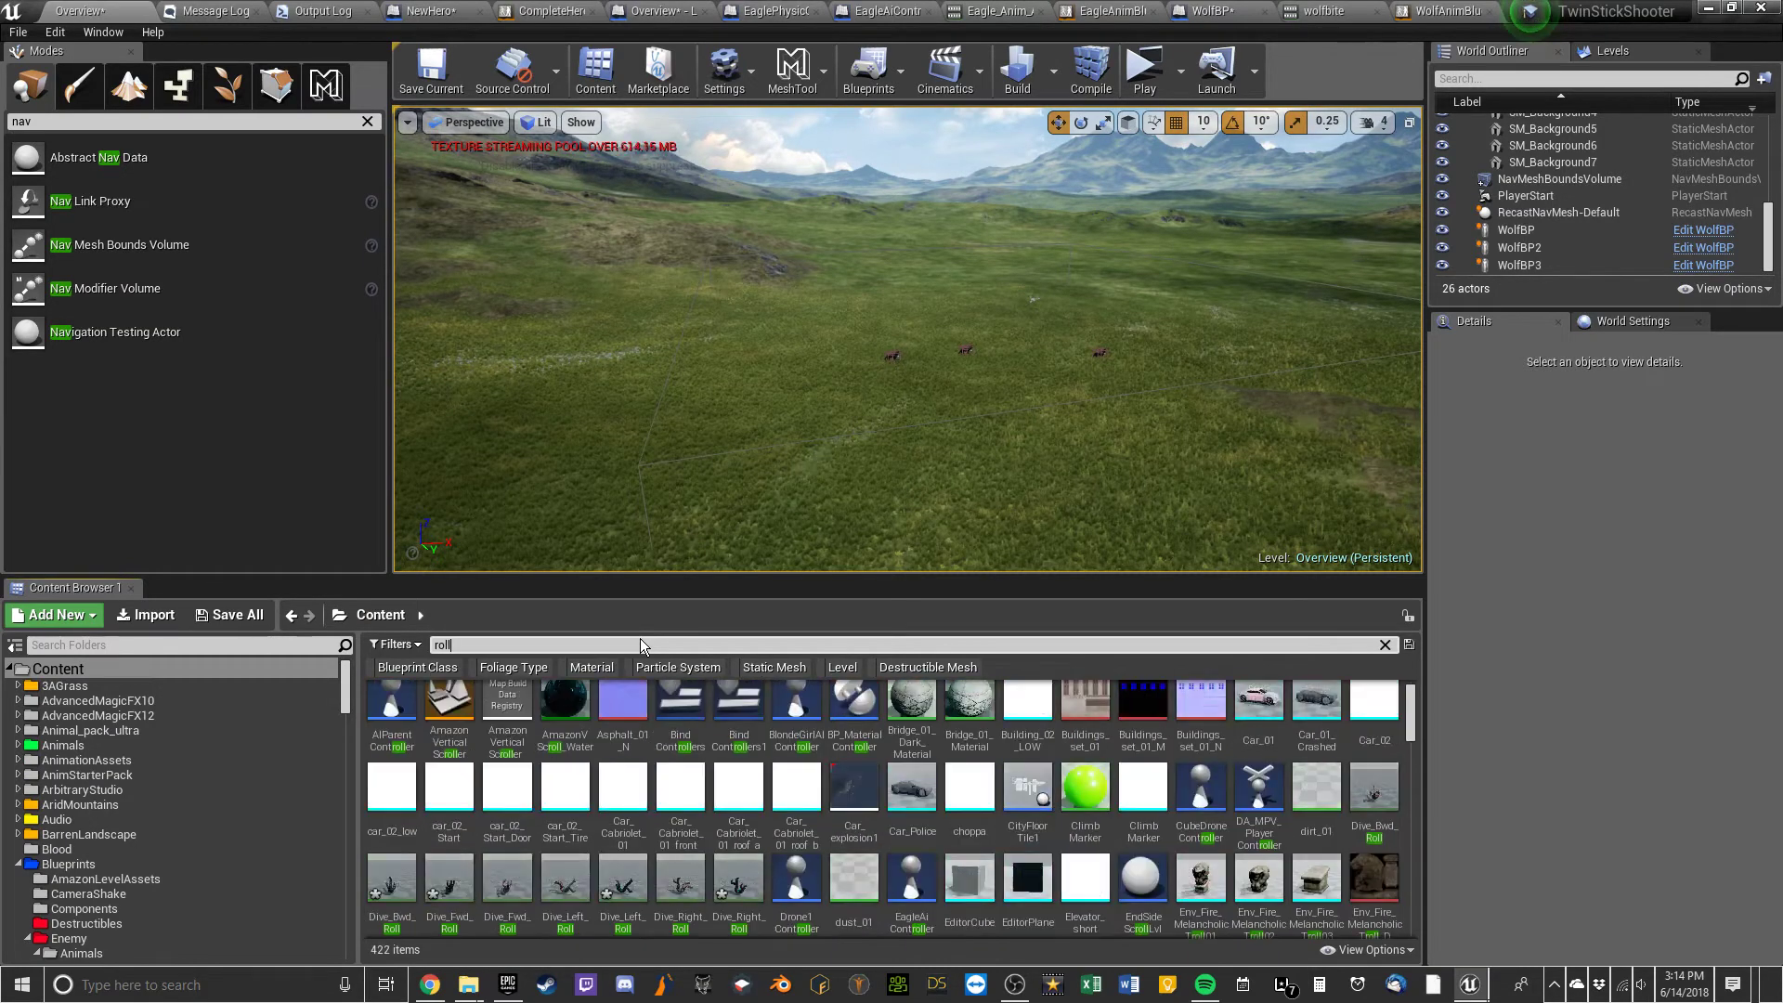
click(393, 643)
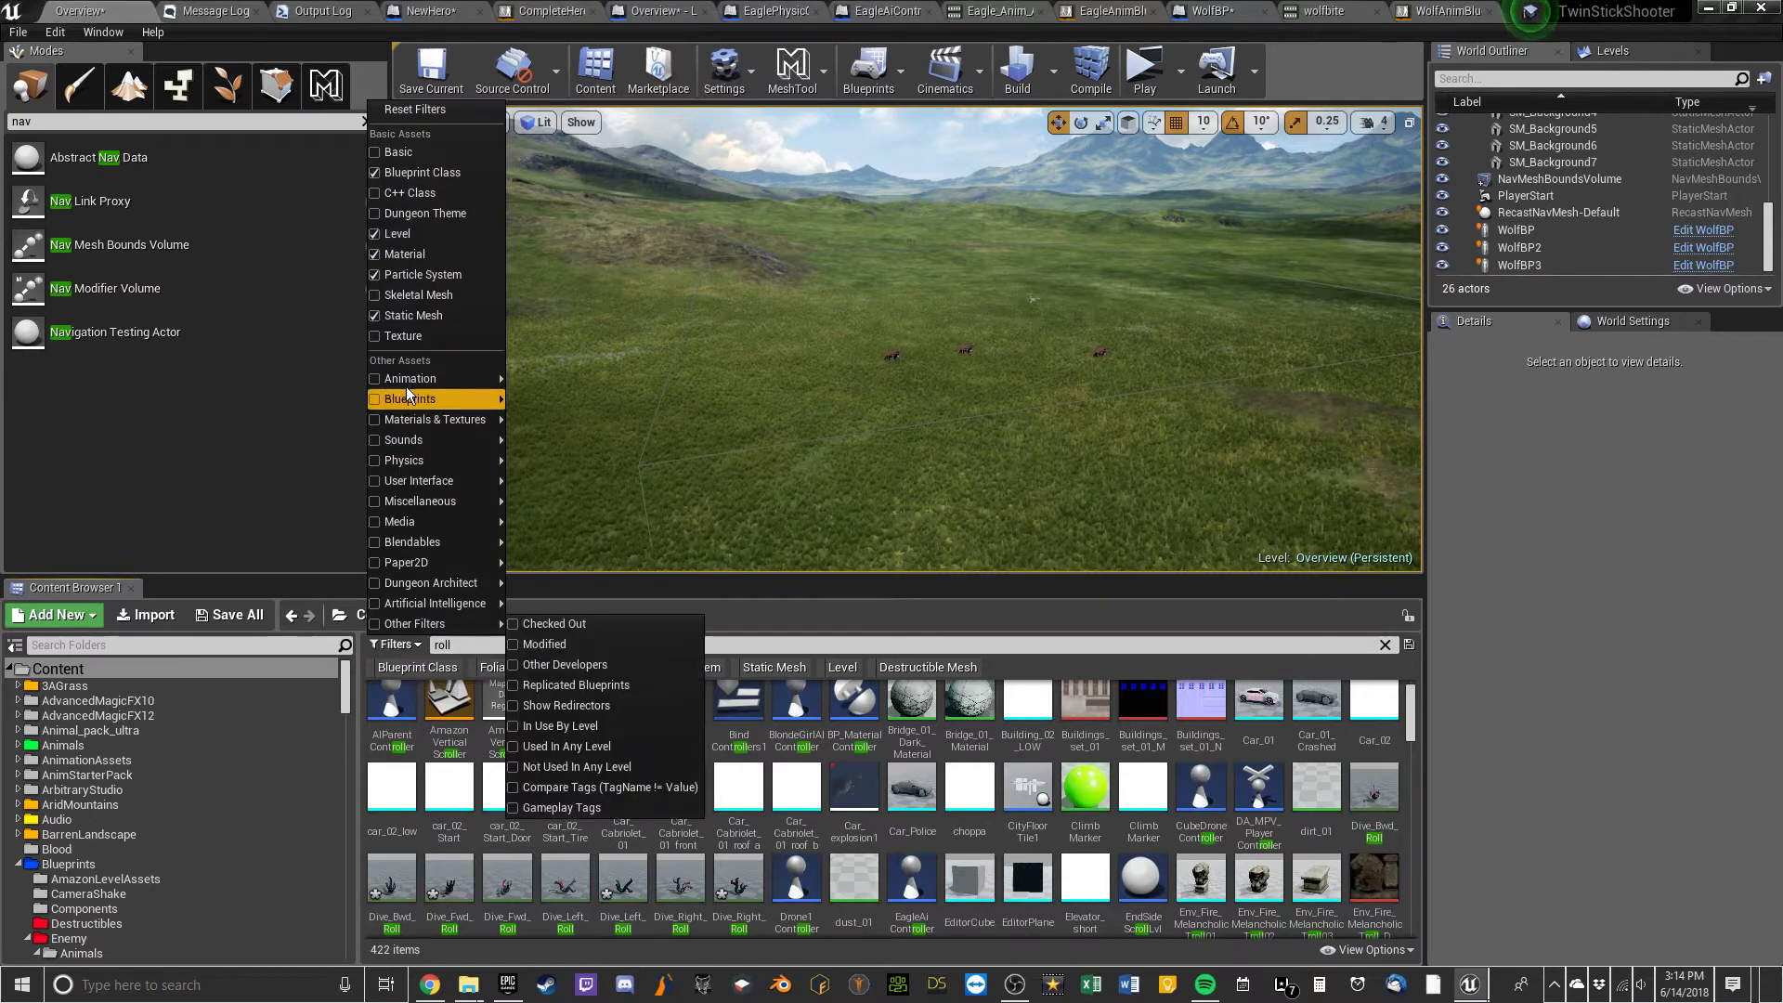
click(379, 380)
click(588, 861)
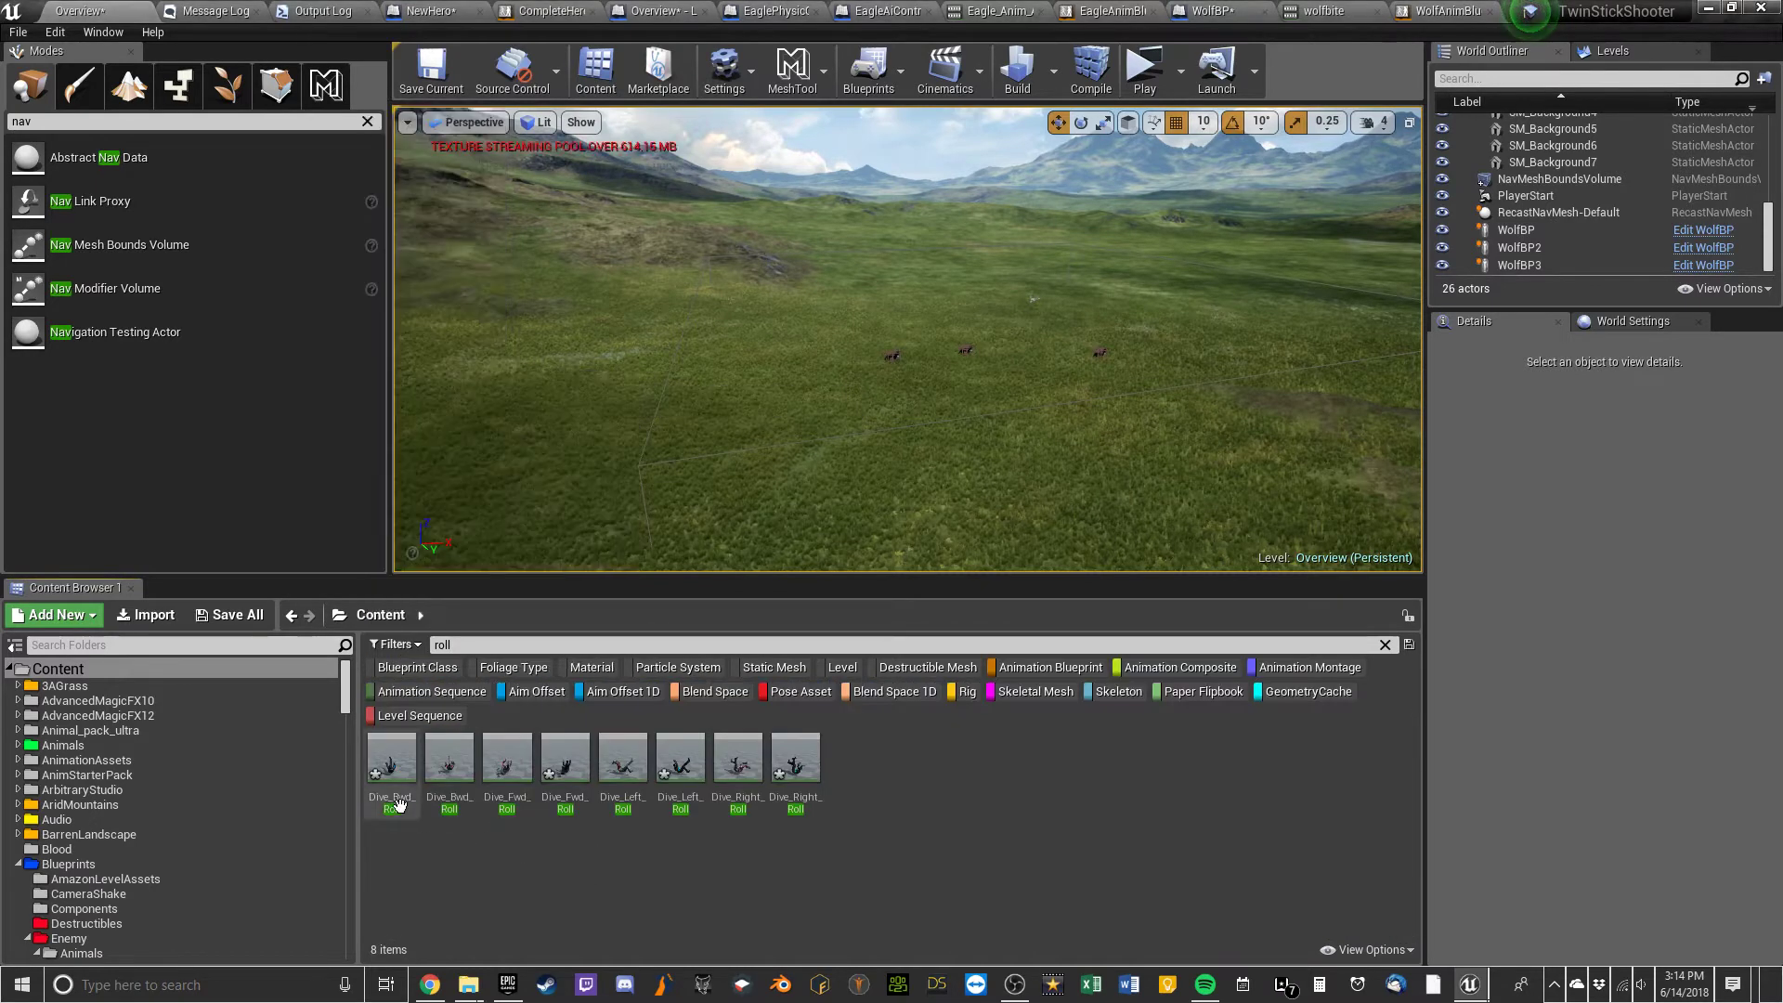
Open the Dive_Bwd_Roll animation and pause its playback at frame 0
click(384, 778)
click(455, 773)
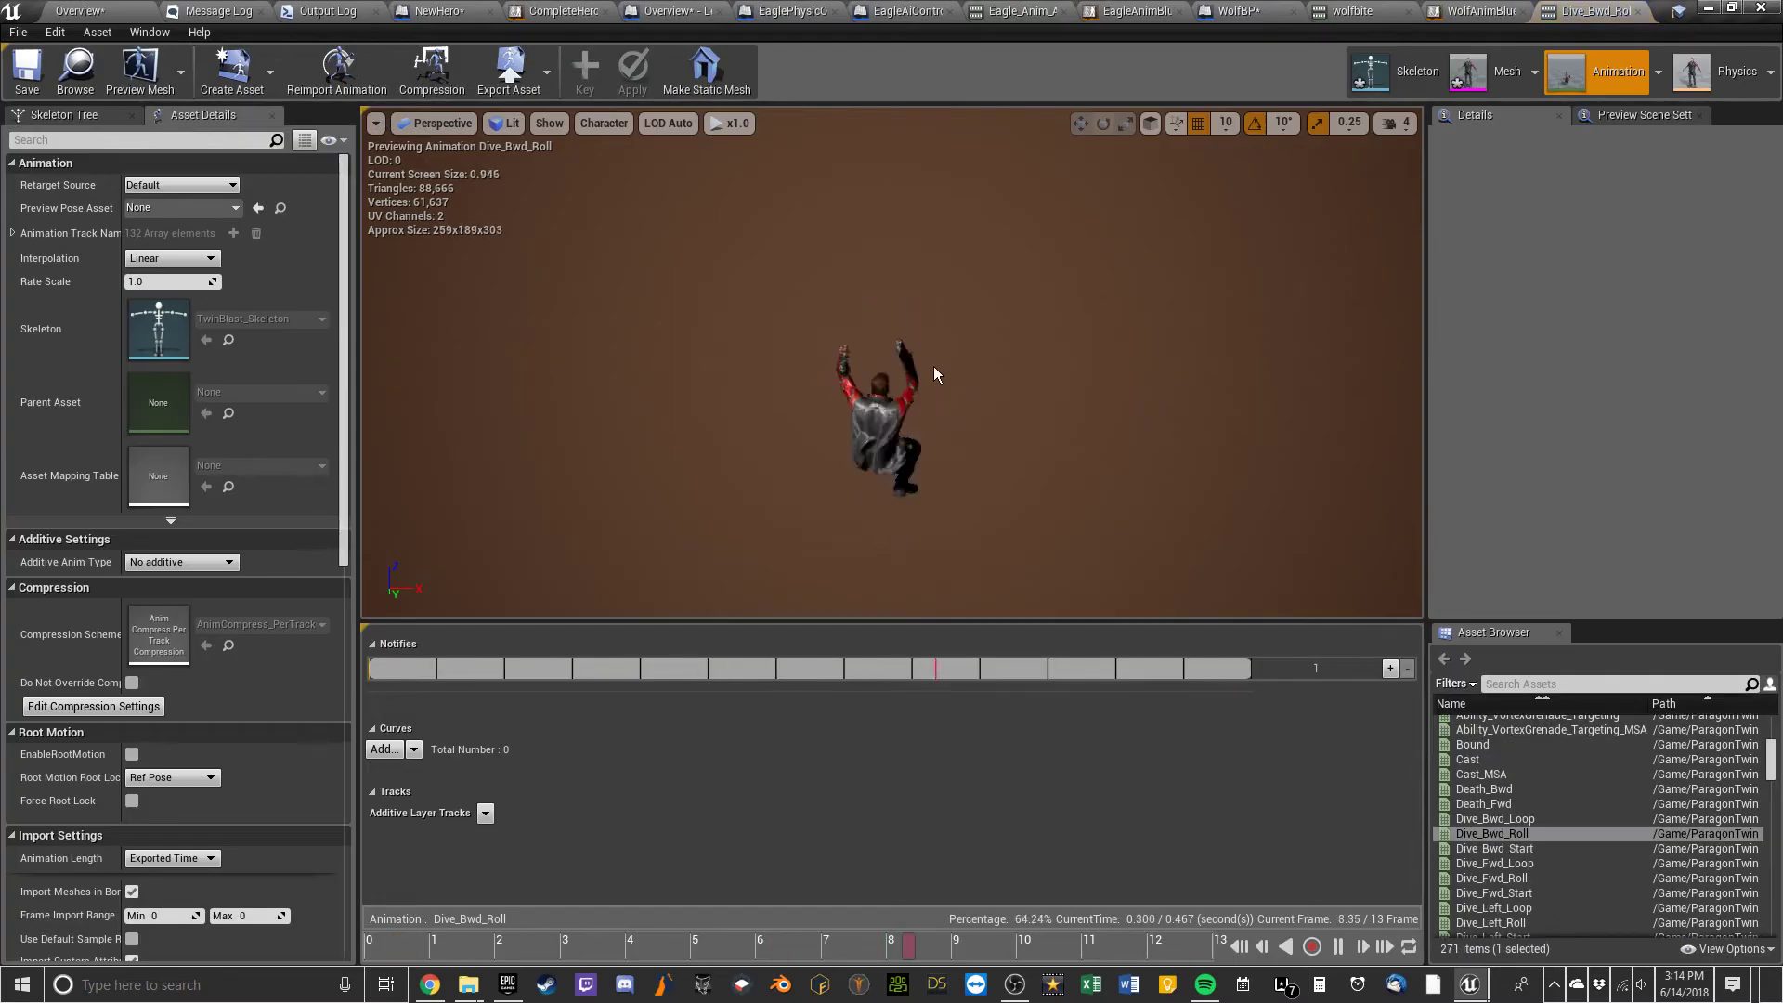
key(space)
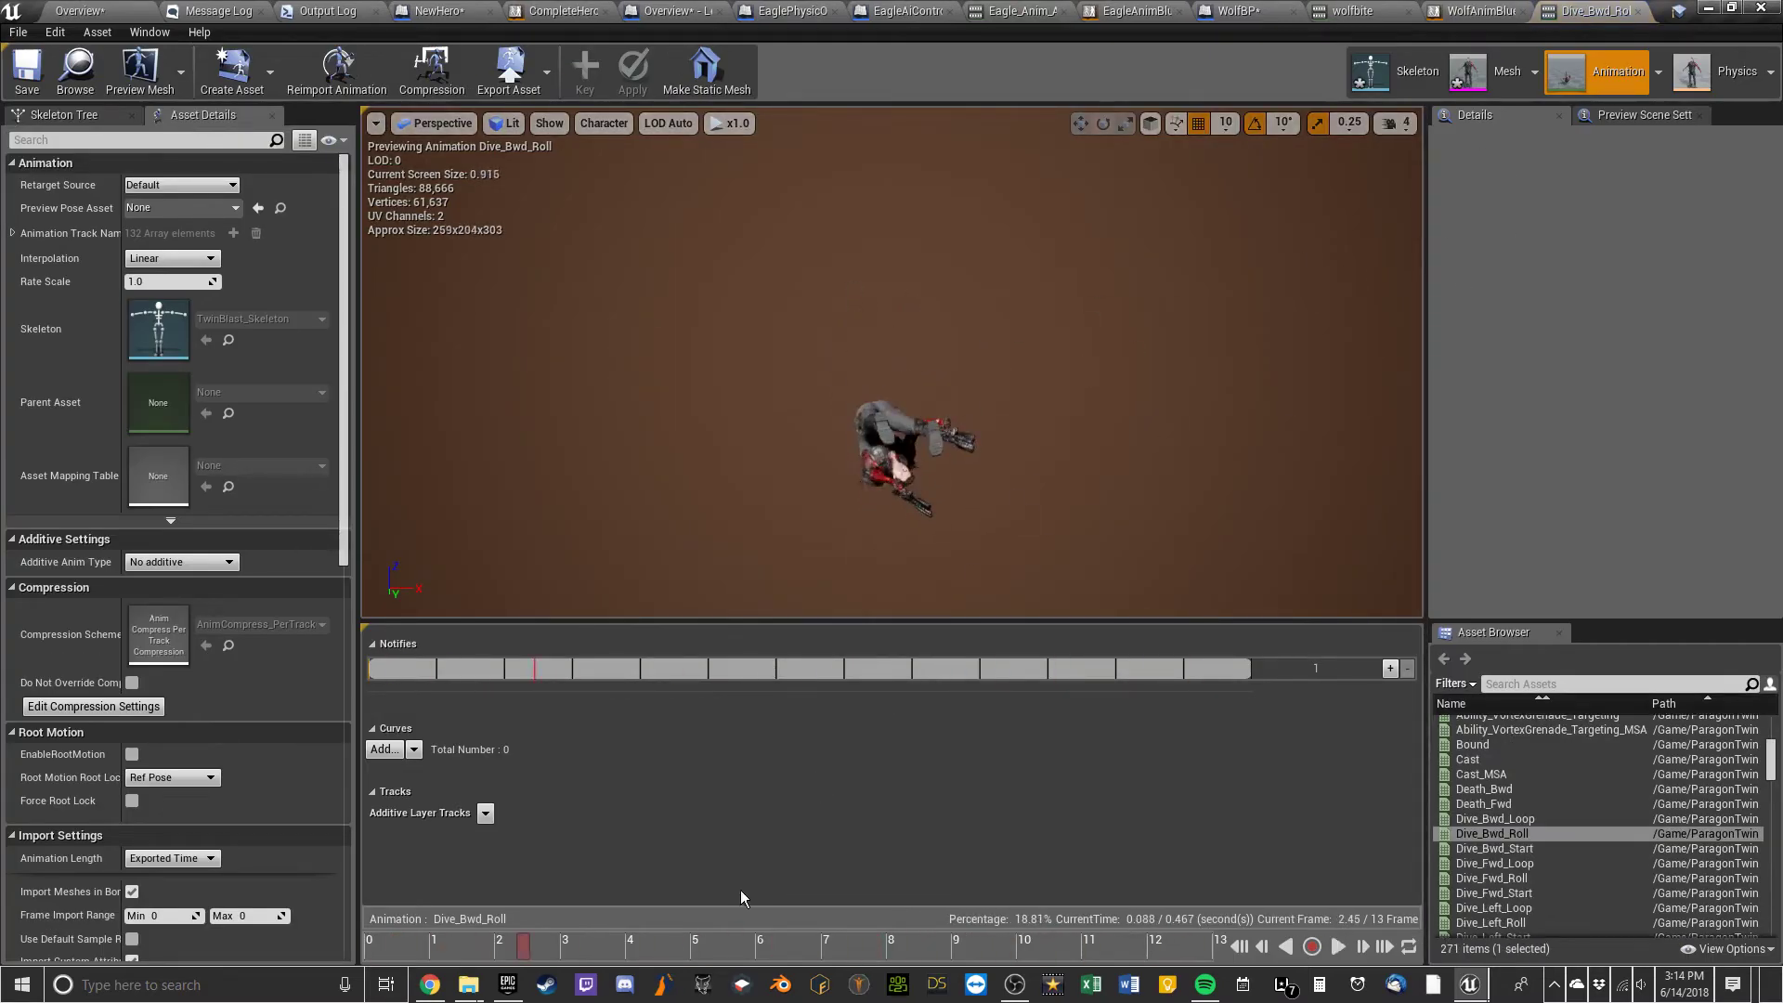
drag(527, 956, 346, 965)
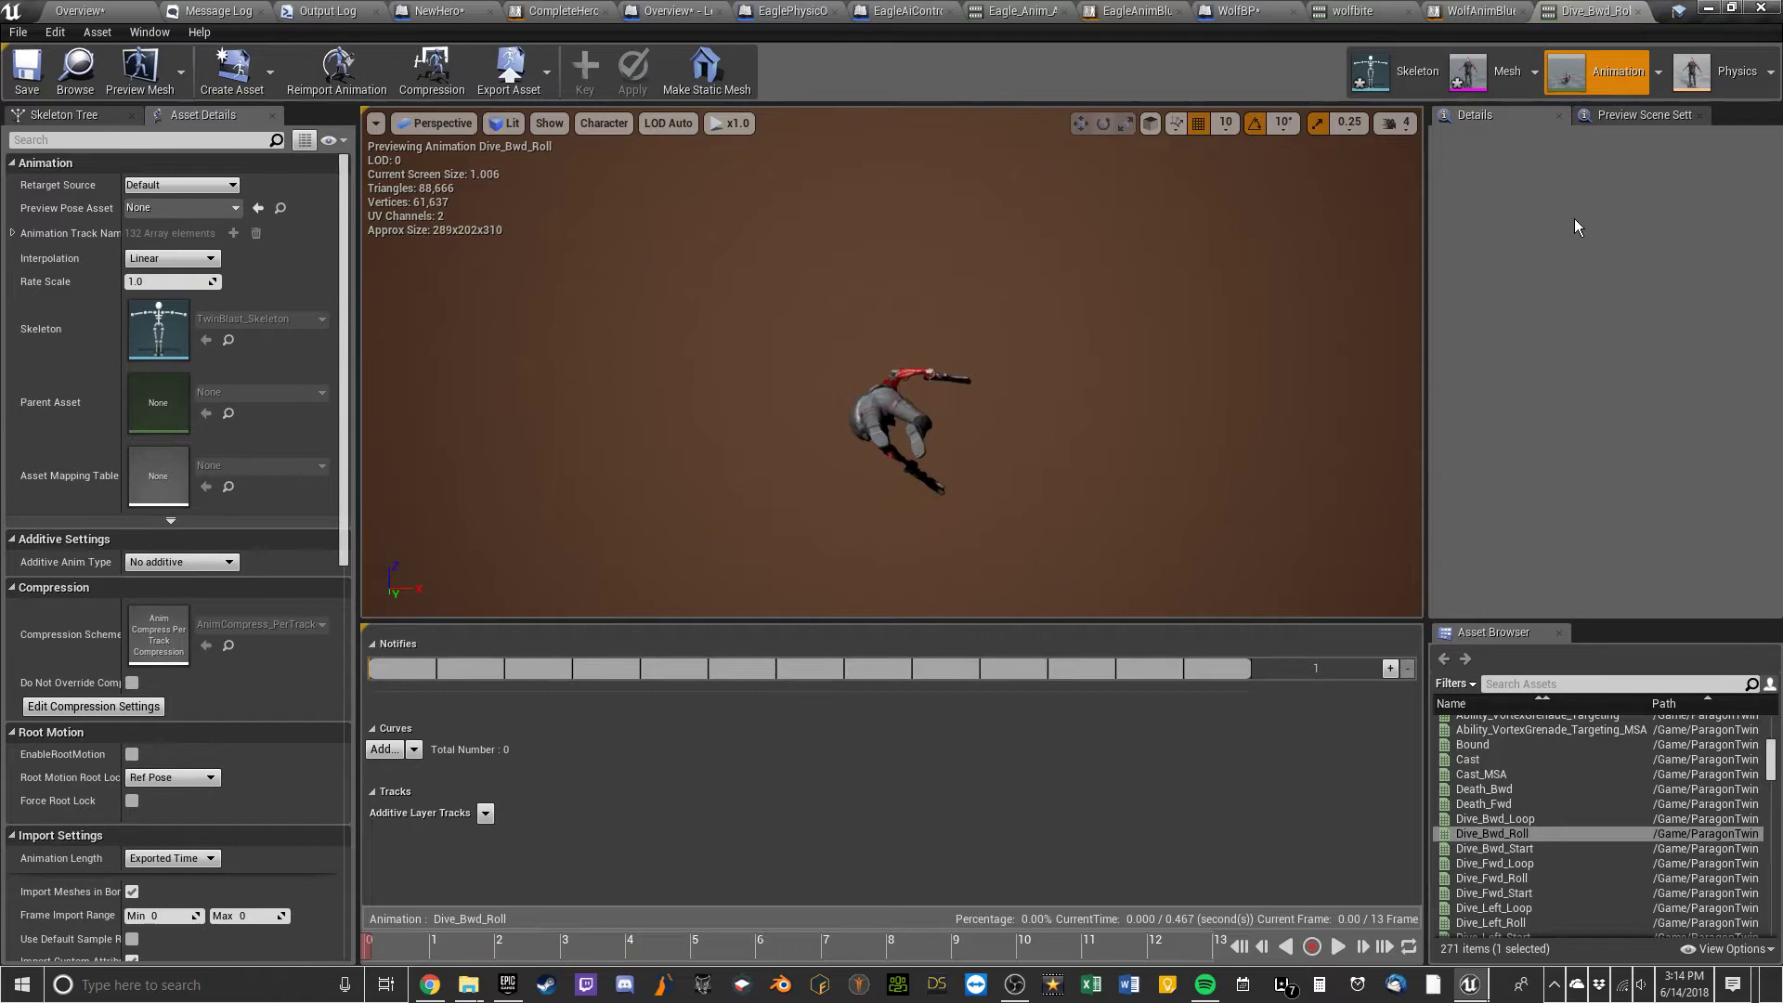
Locate the animation's TwinBlast preview mesh in the content browser, and search the parent TwinBlast folder for "roll"
click(1594, 116)
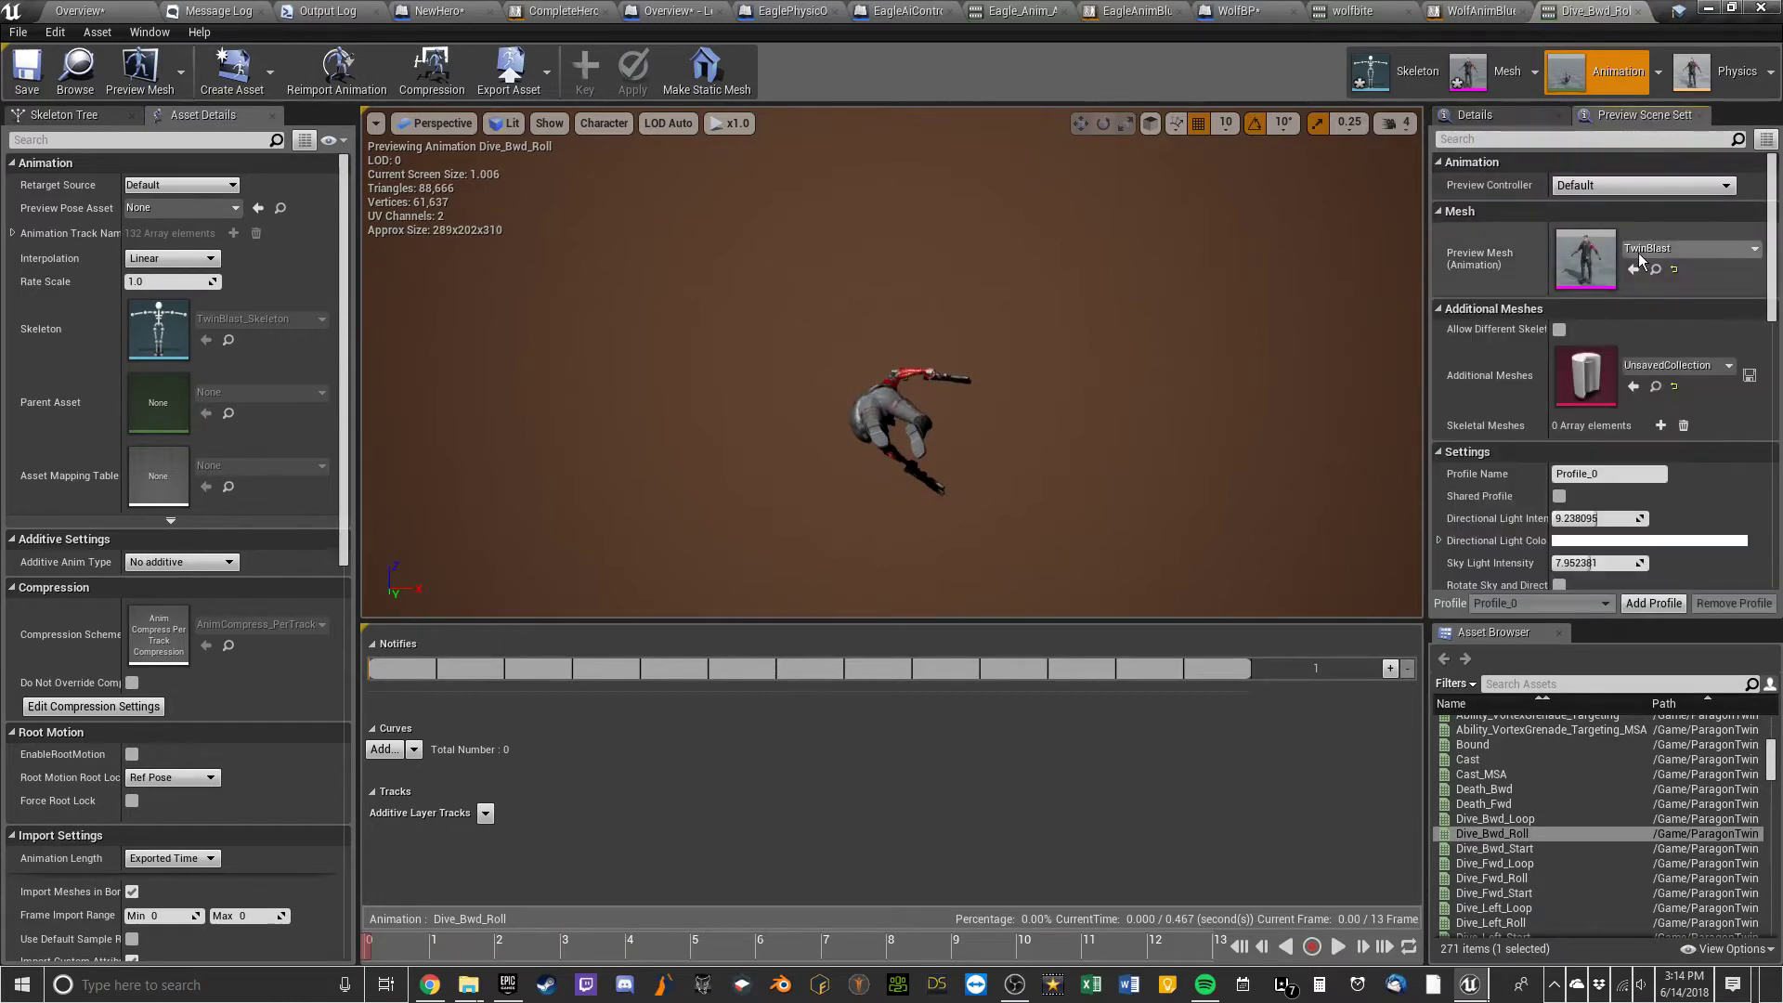
click(1662, 270)
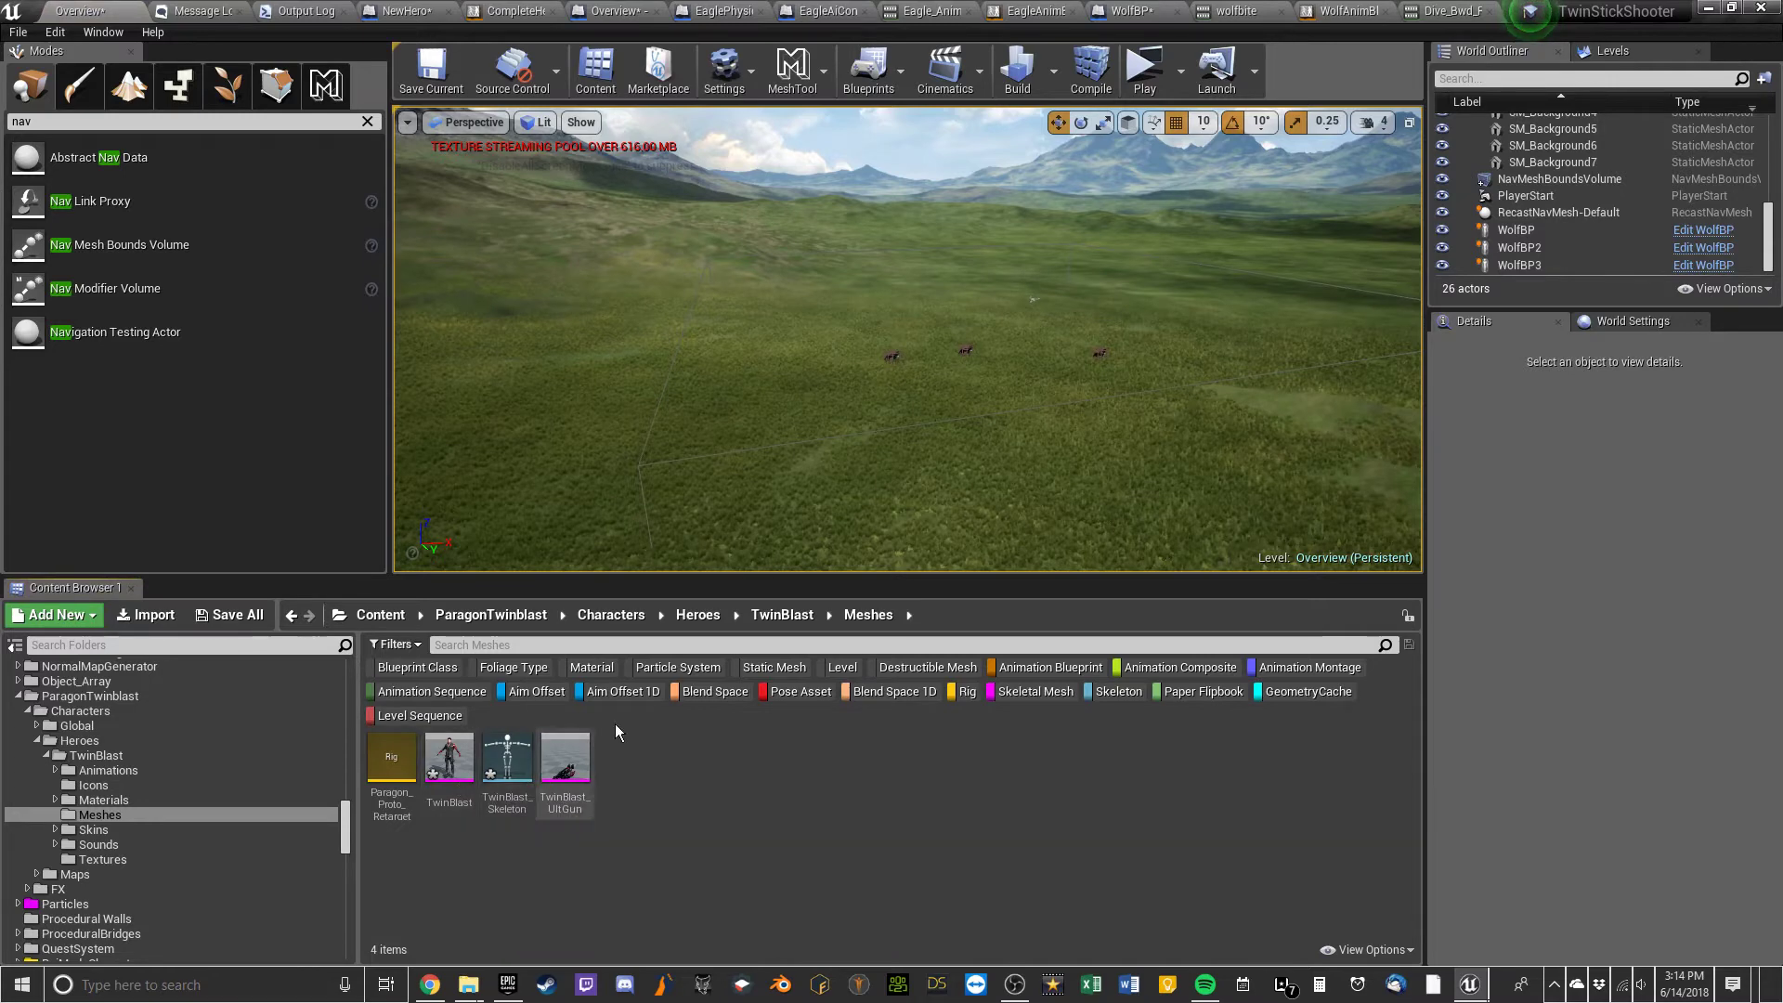
click(801, 616)
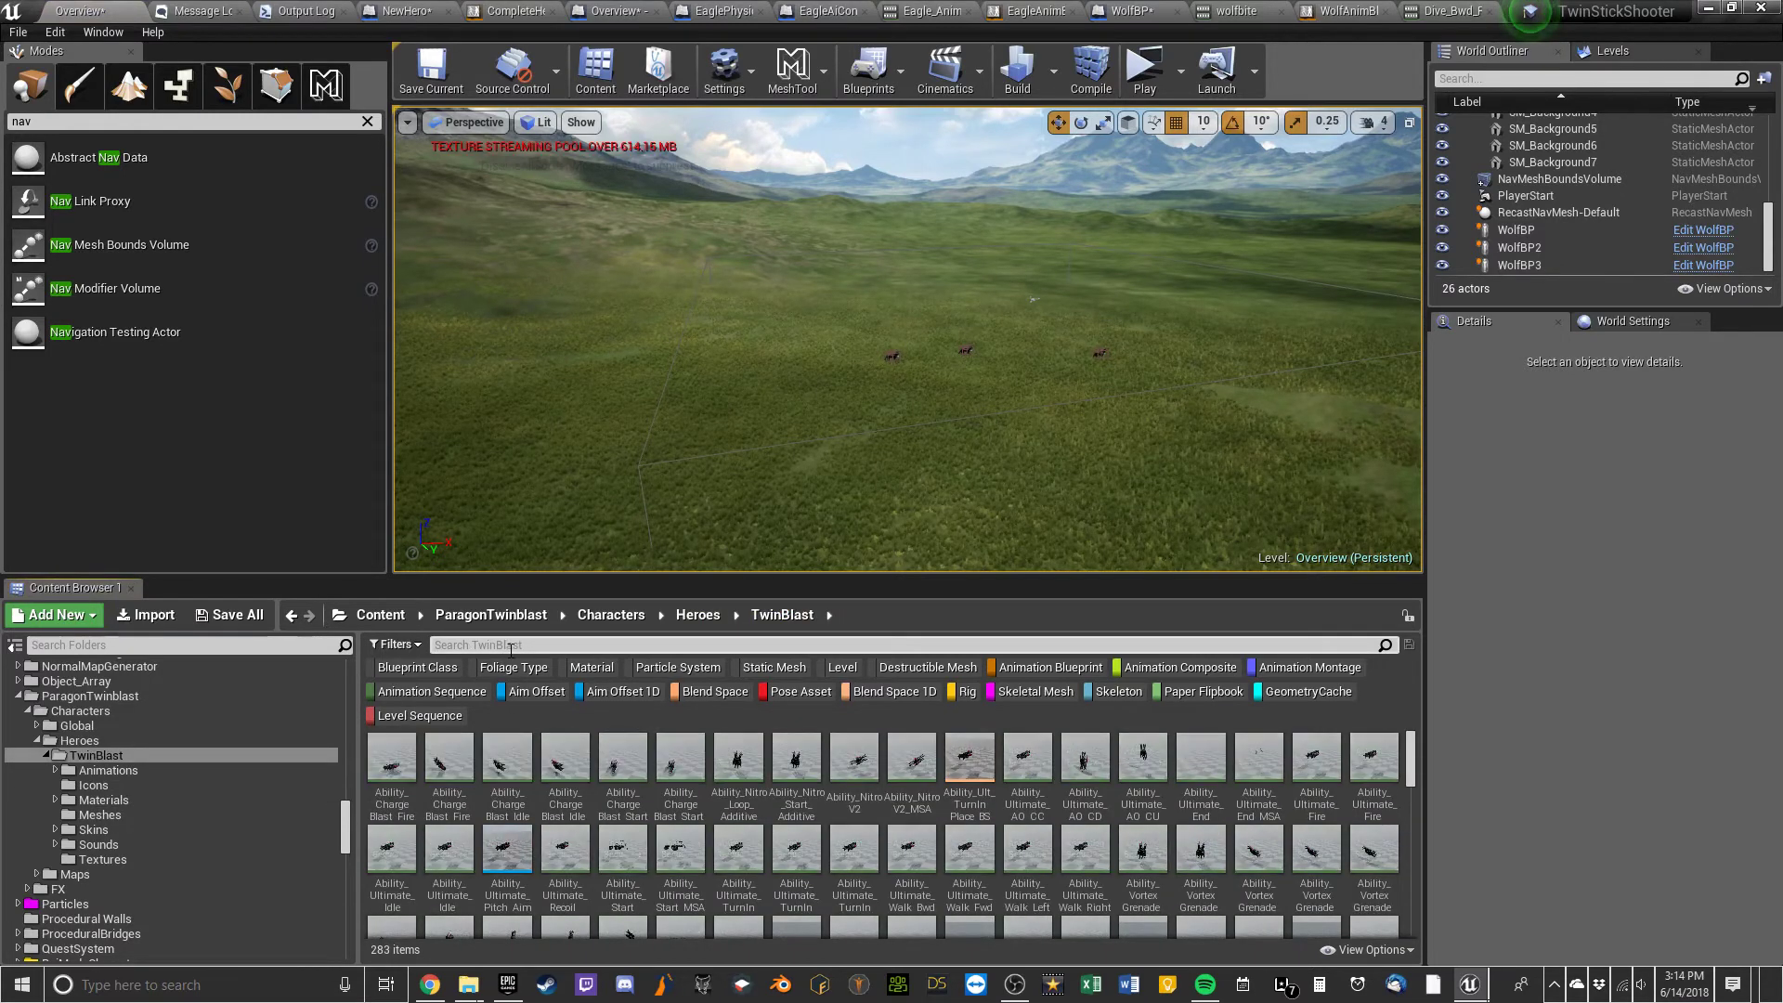
text(roll)
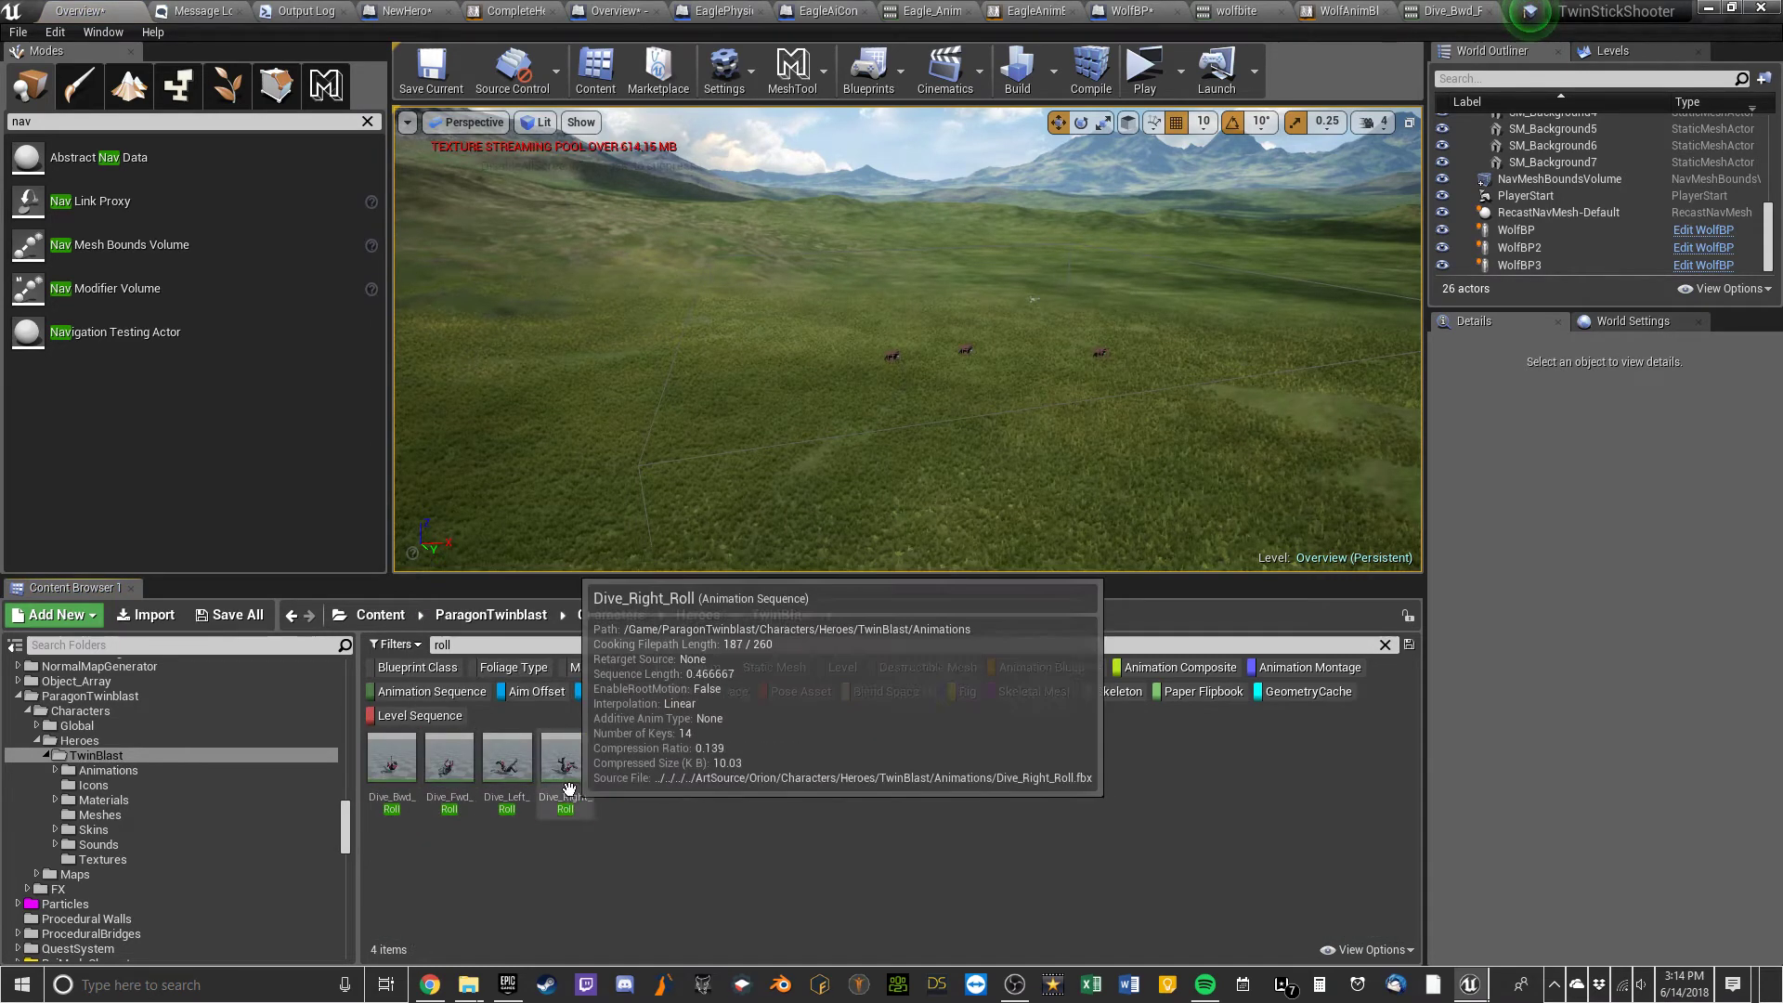
Select the four TwinBlast dive roll animations and view their Retarget Anim Assets option without applying it, then clear the search
click(569, 781)
click(394, 785)
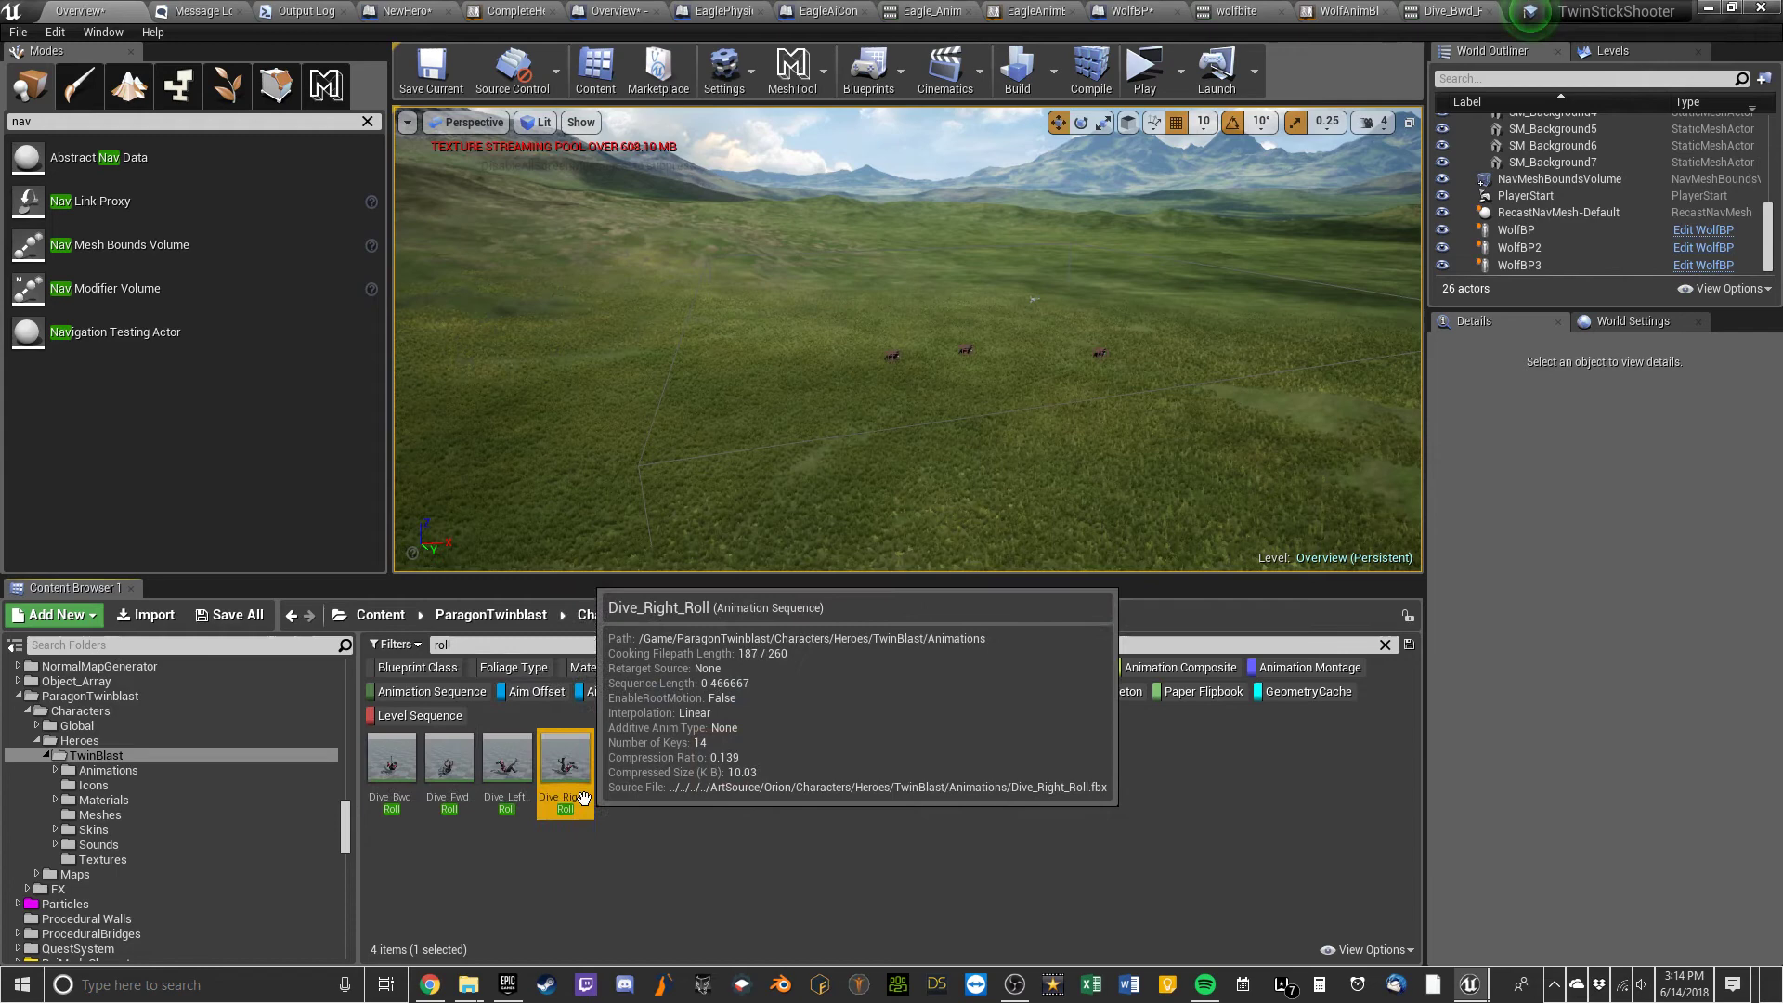
shift+click(564, 780)
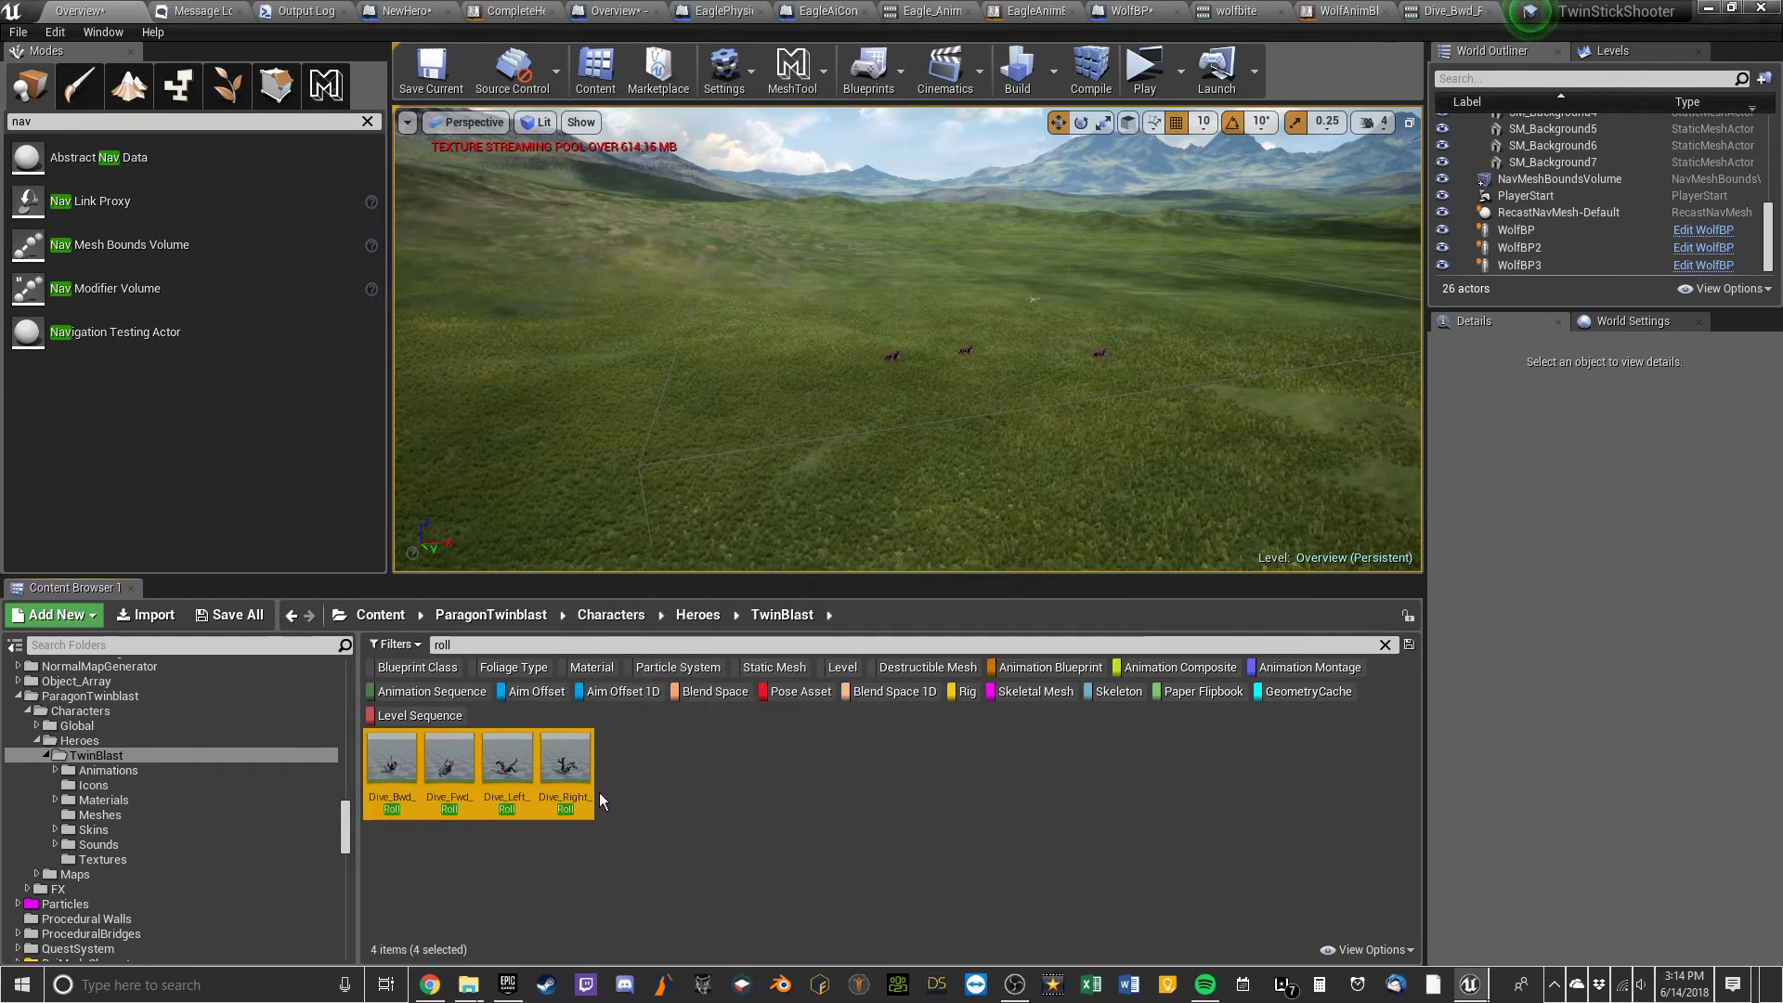
right_click(580, 776)
mouse_move(691, 299)
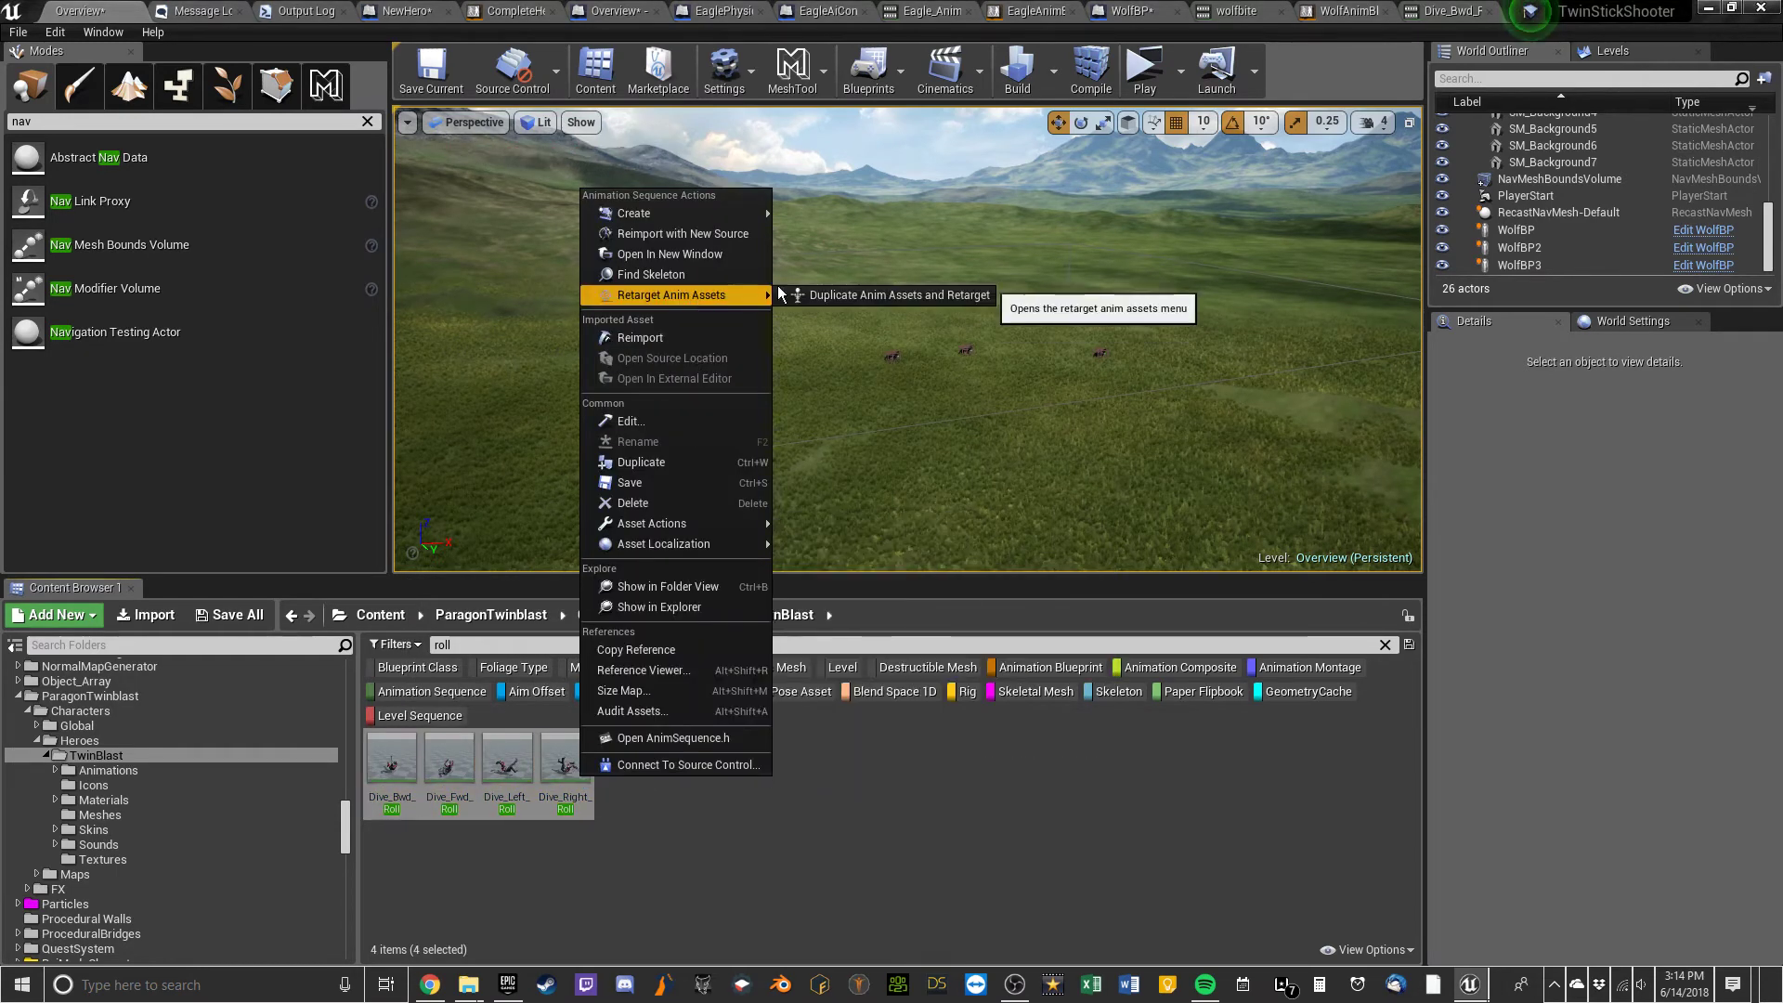
click(897, 752)
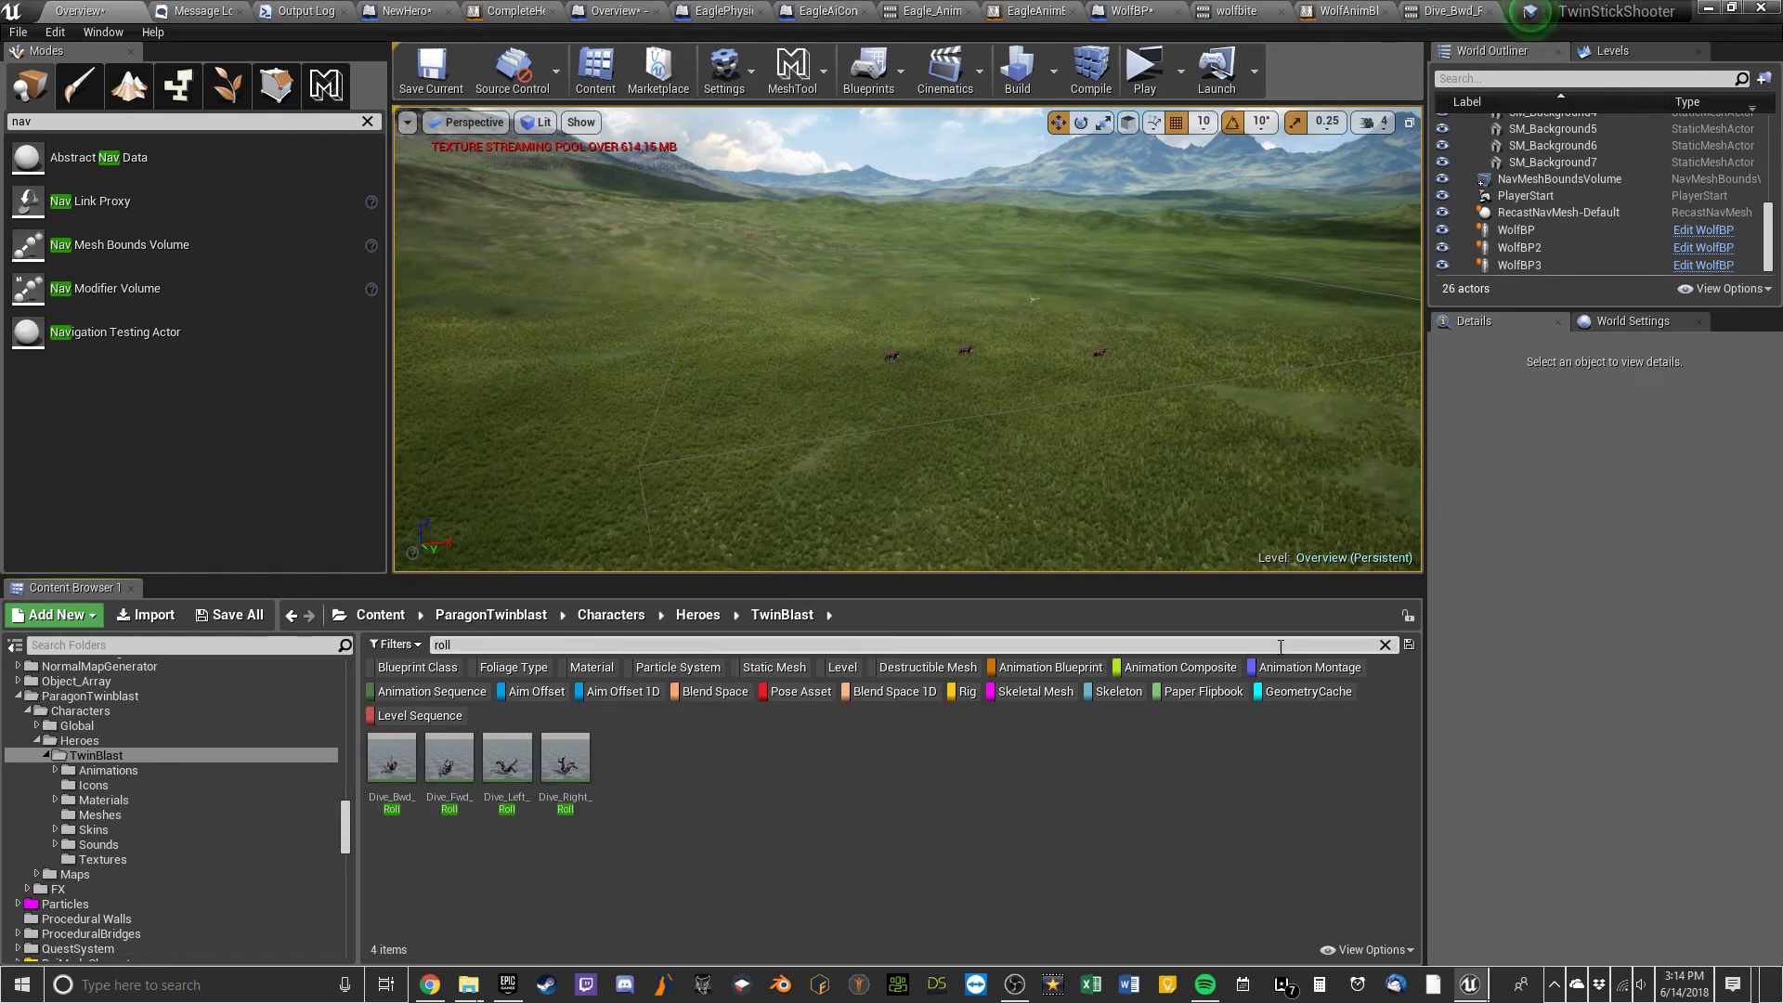
click(1384, 644)
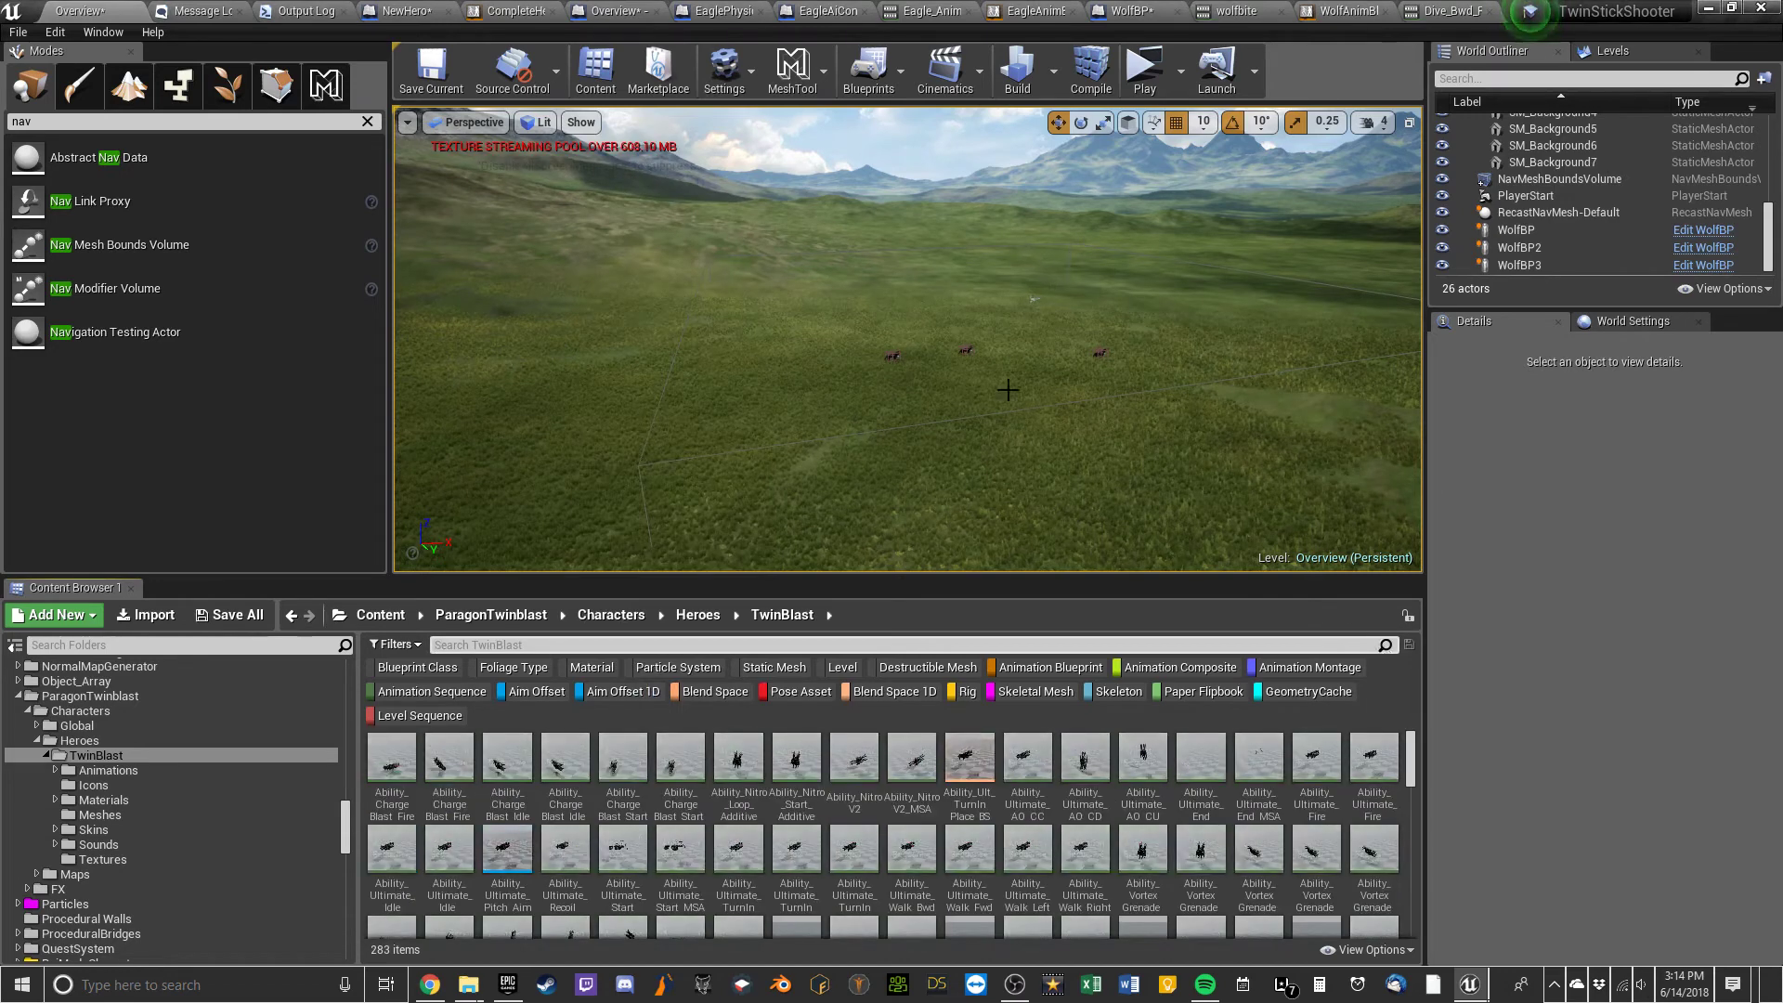
Start the standalone game preview of the Overview level and move the hero from side to side around the attacking wolves
click(1148, 73)
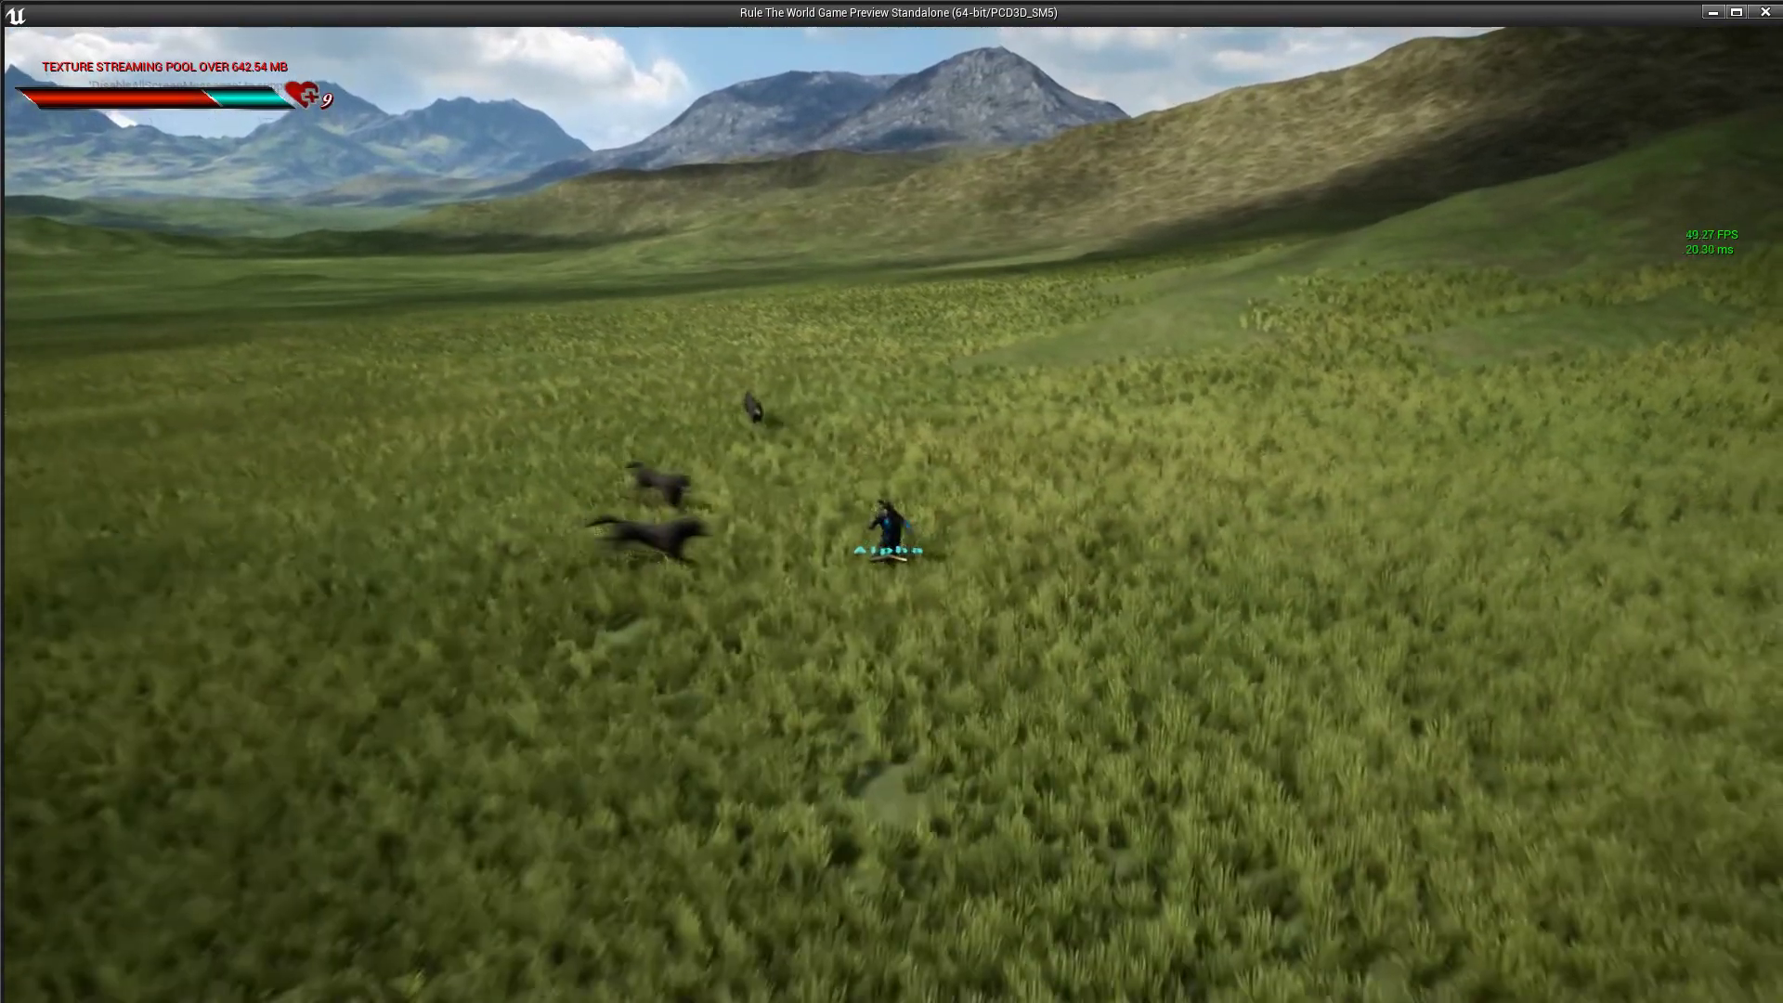
key(a)
key(d)
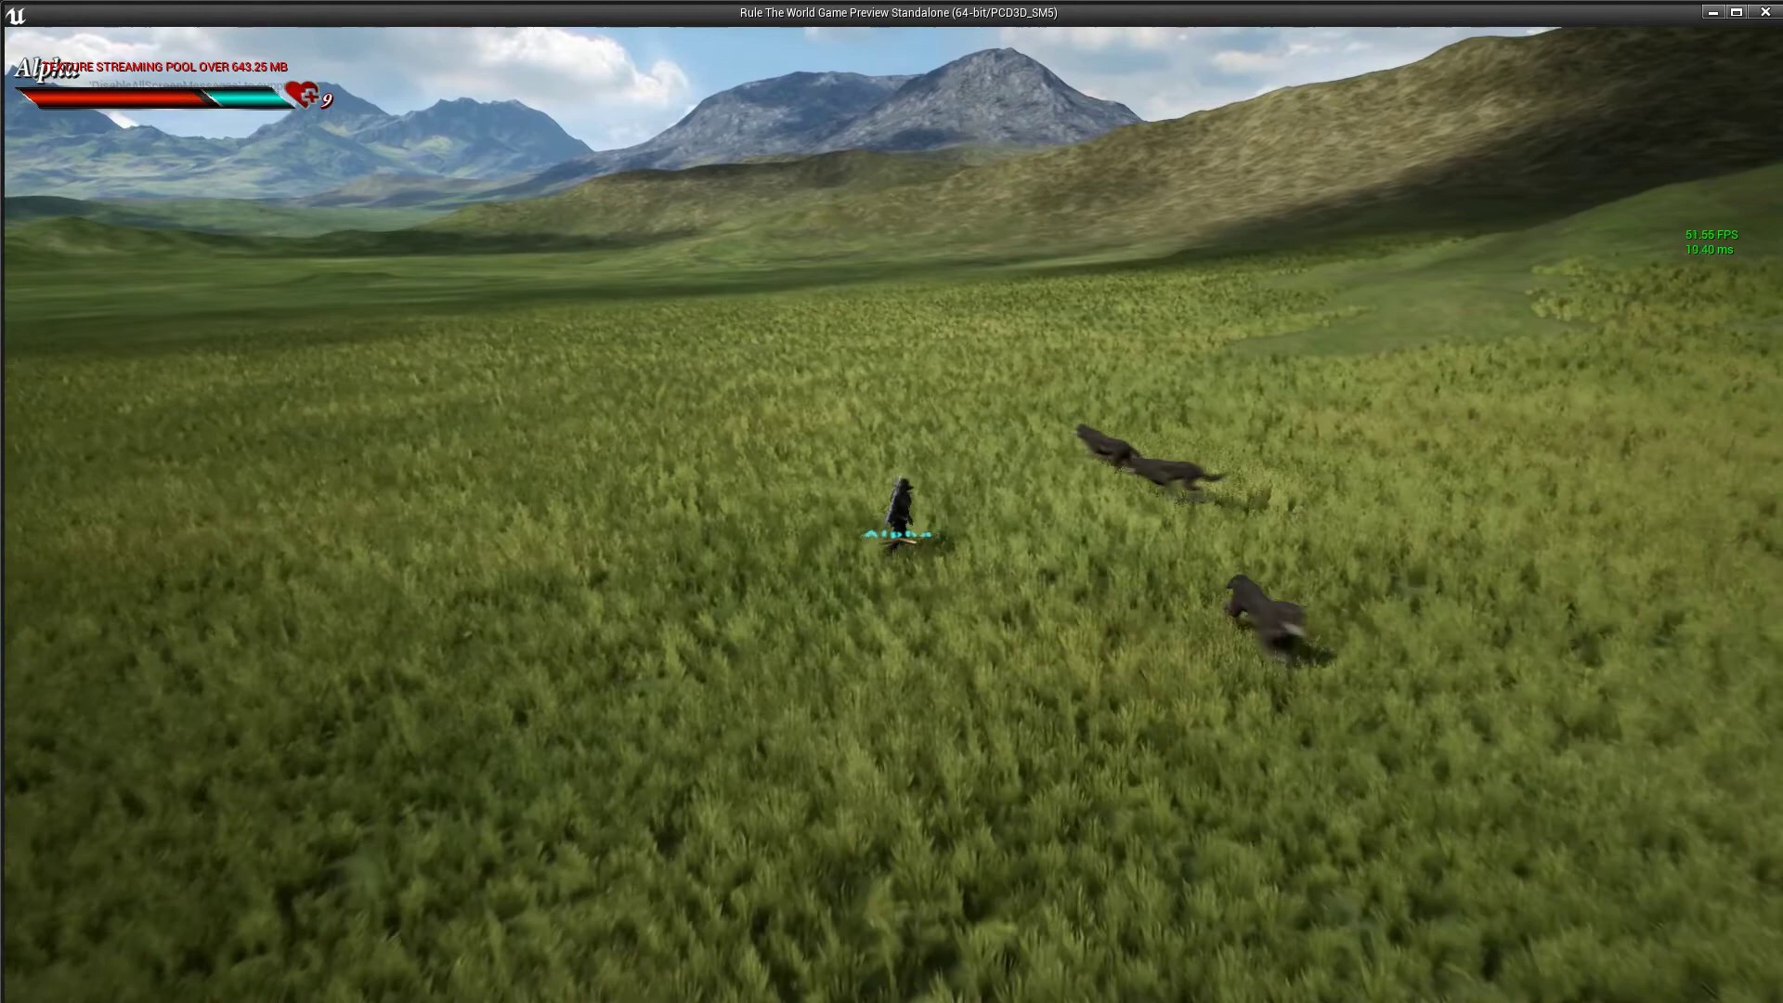
key(a)
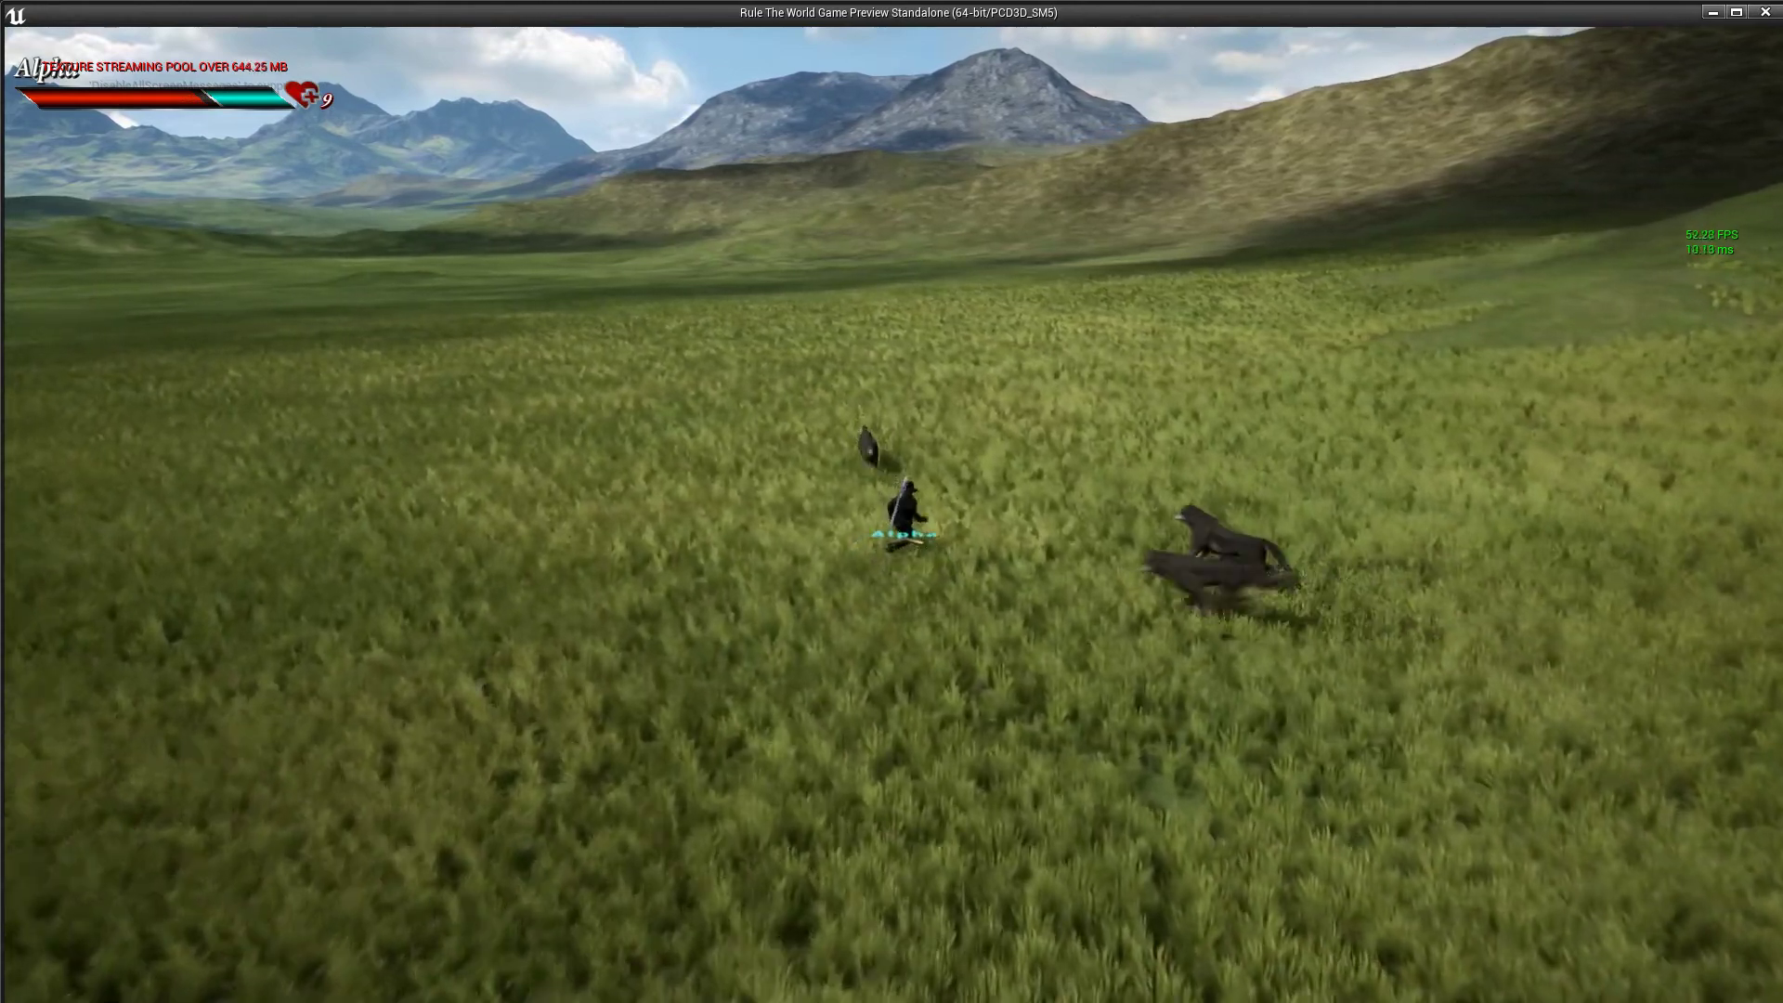
key(Left)
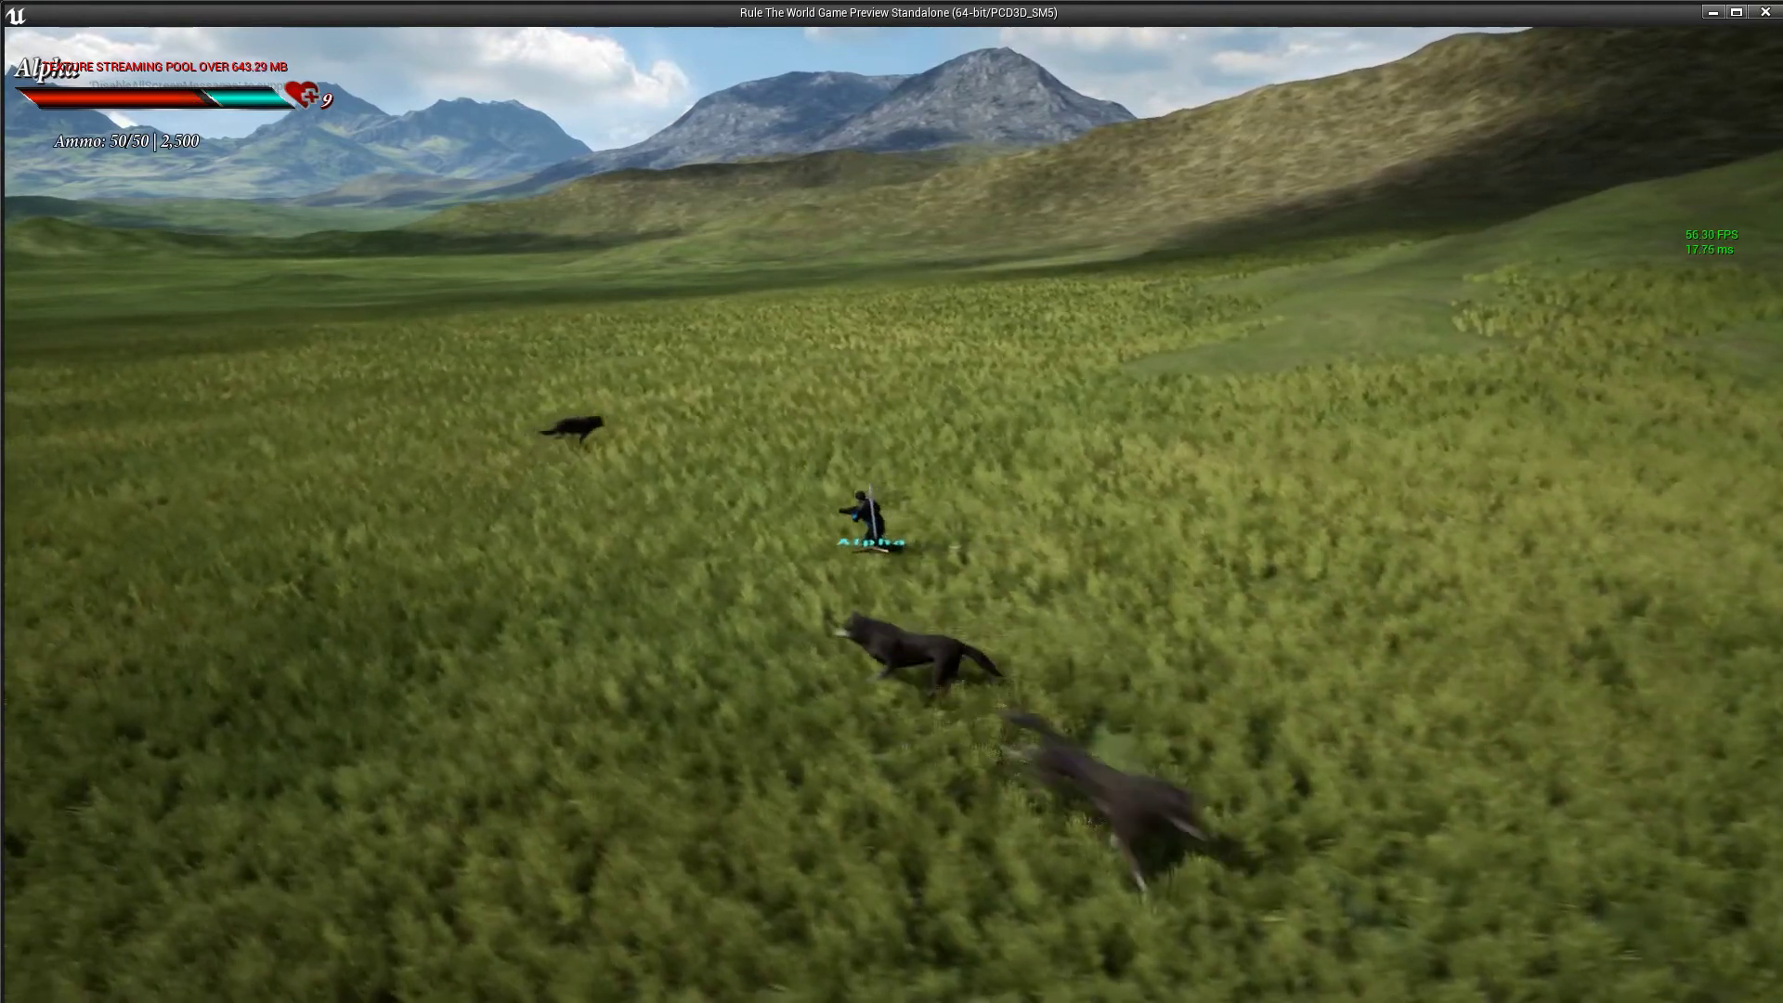
key(a)
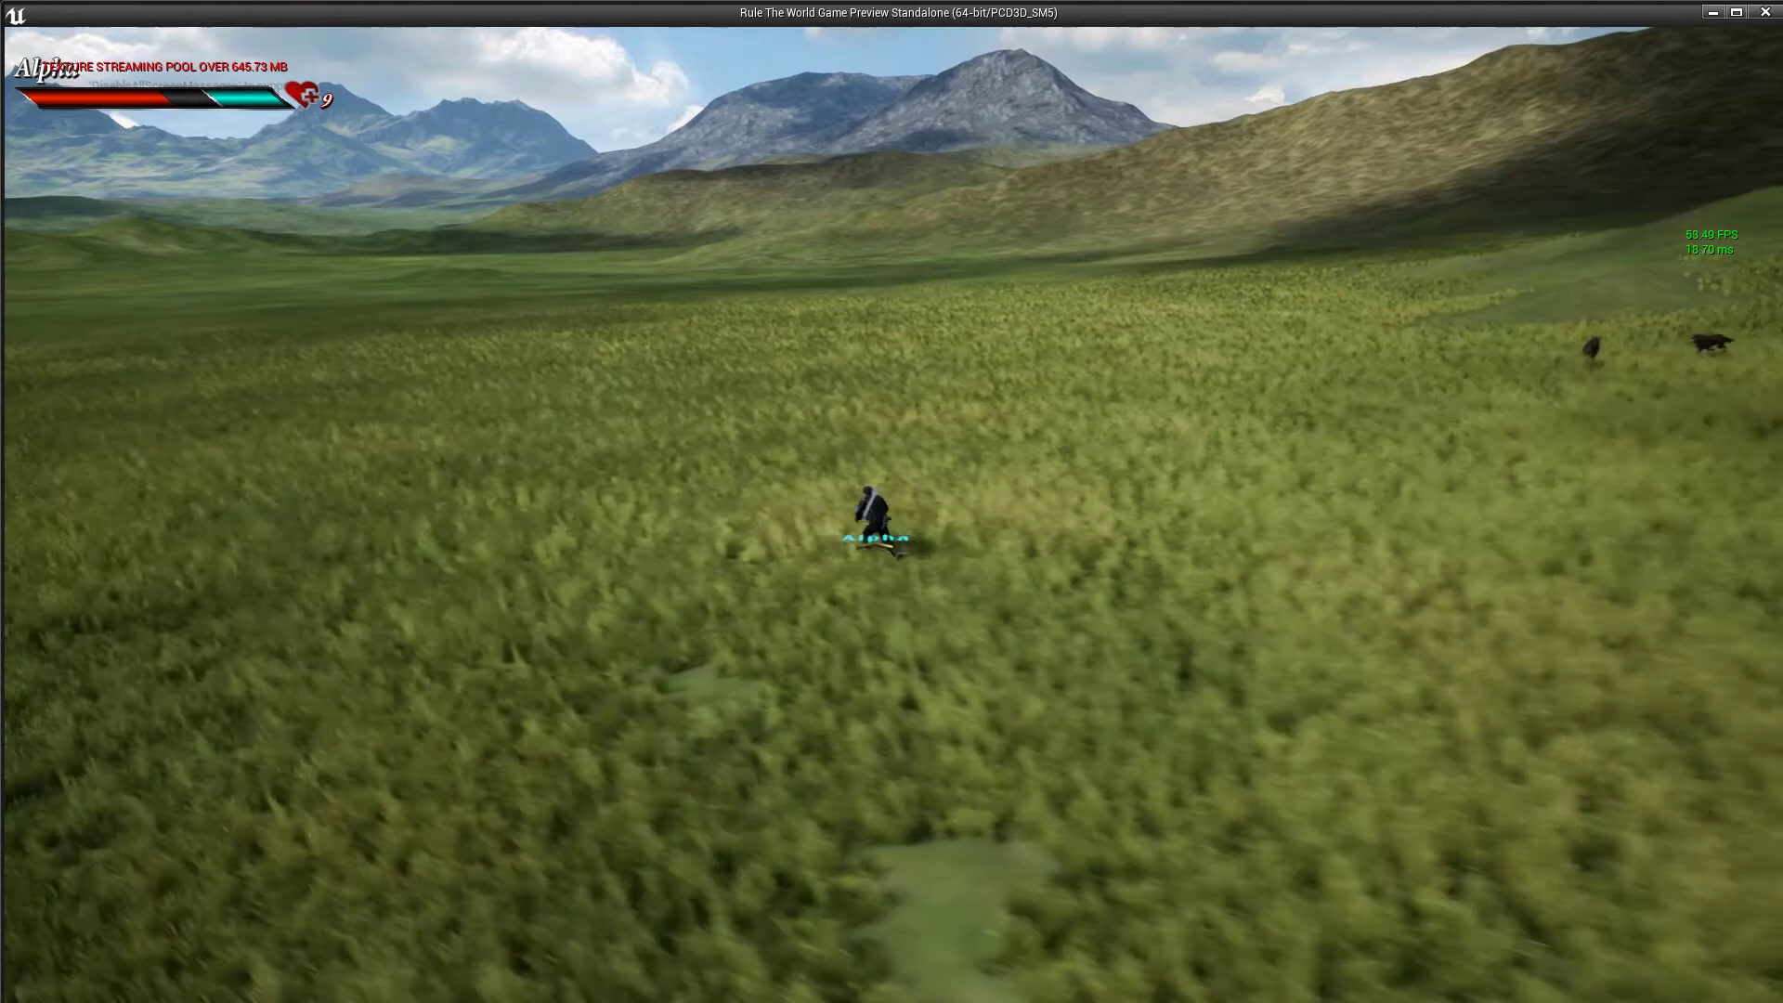
key(a)
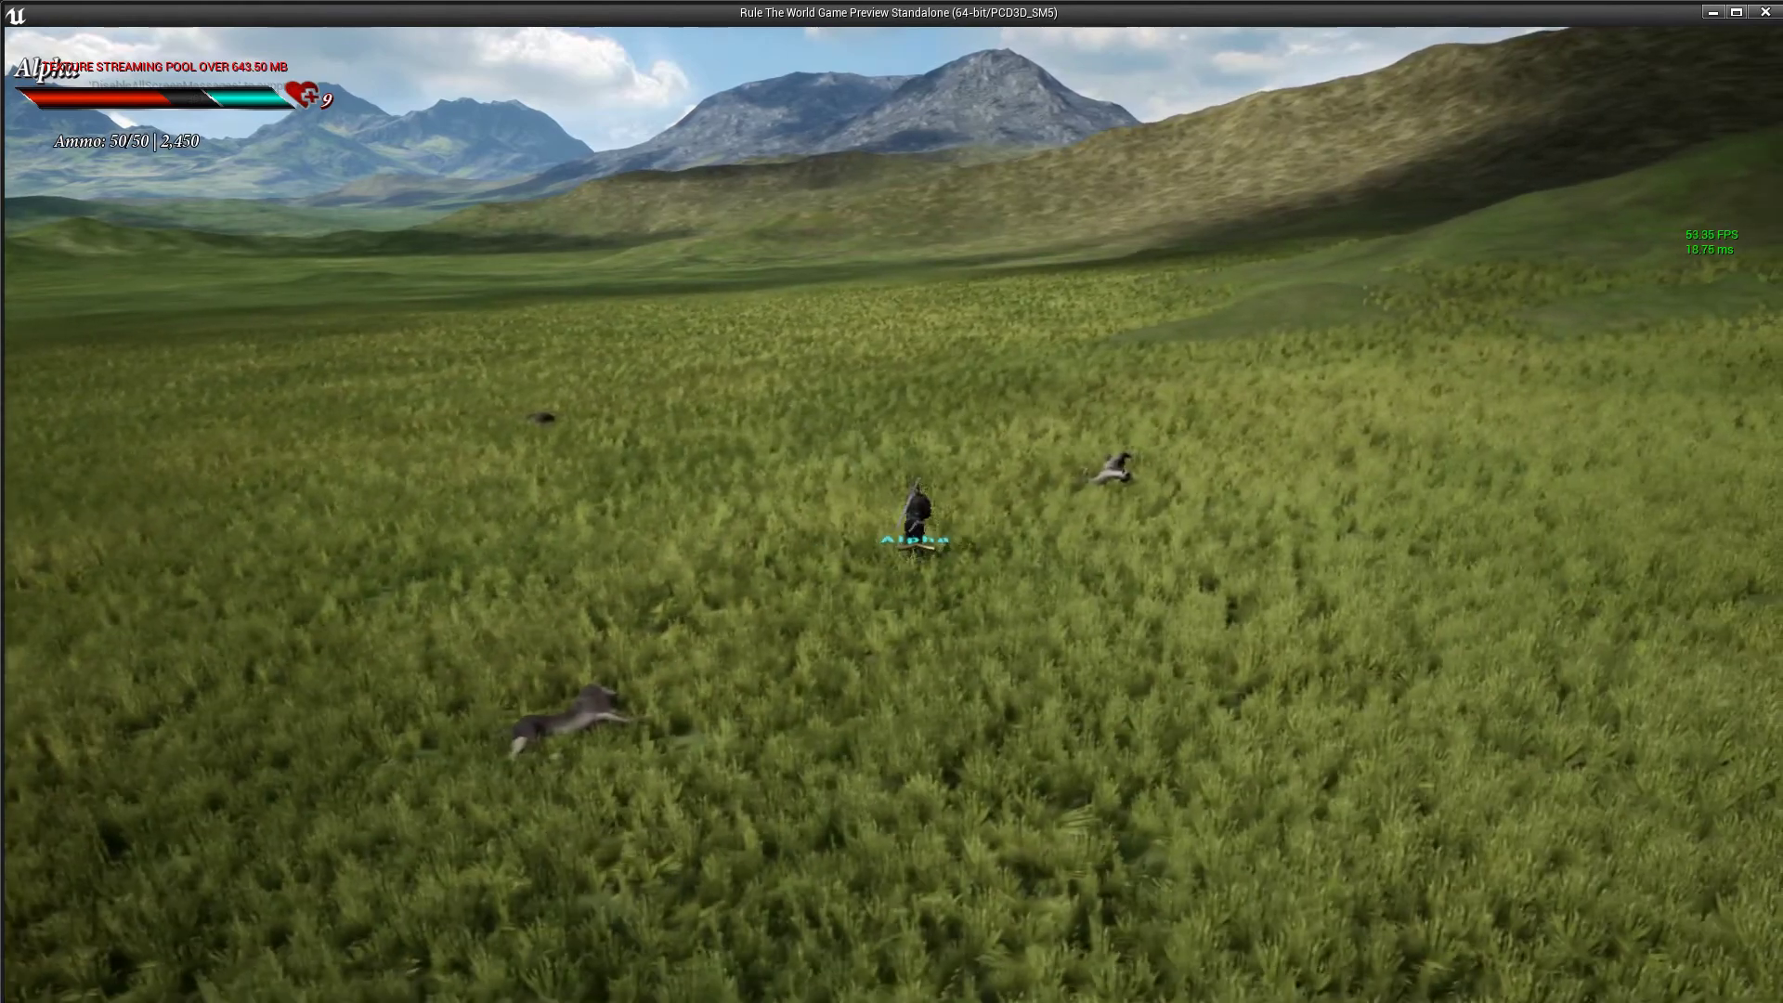
key(a)
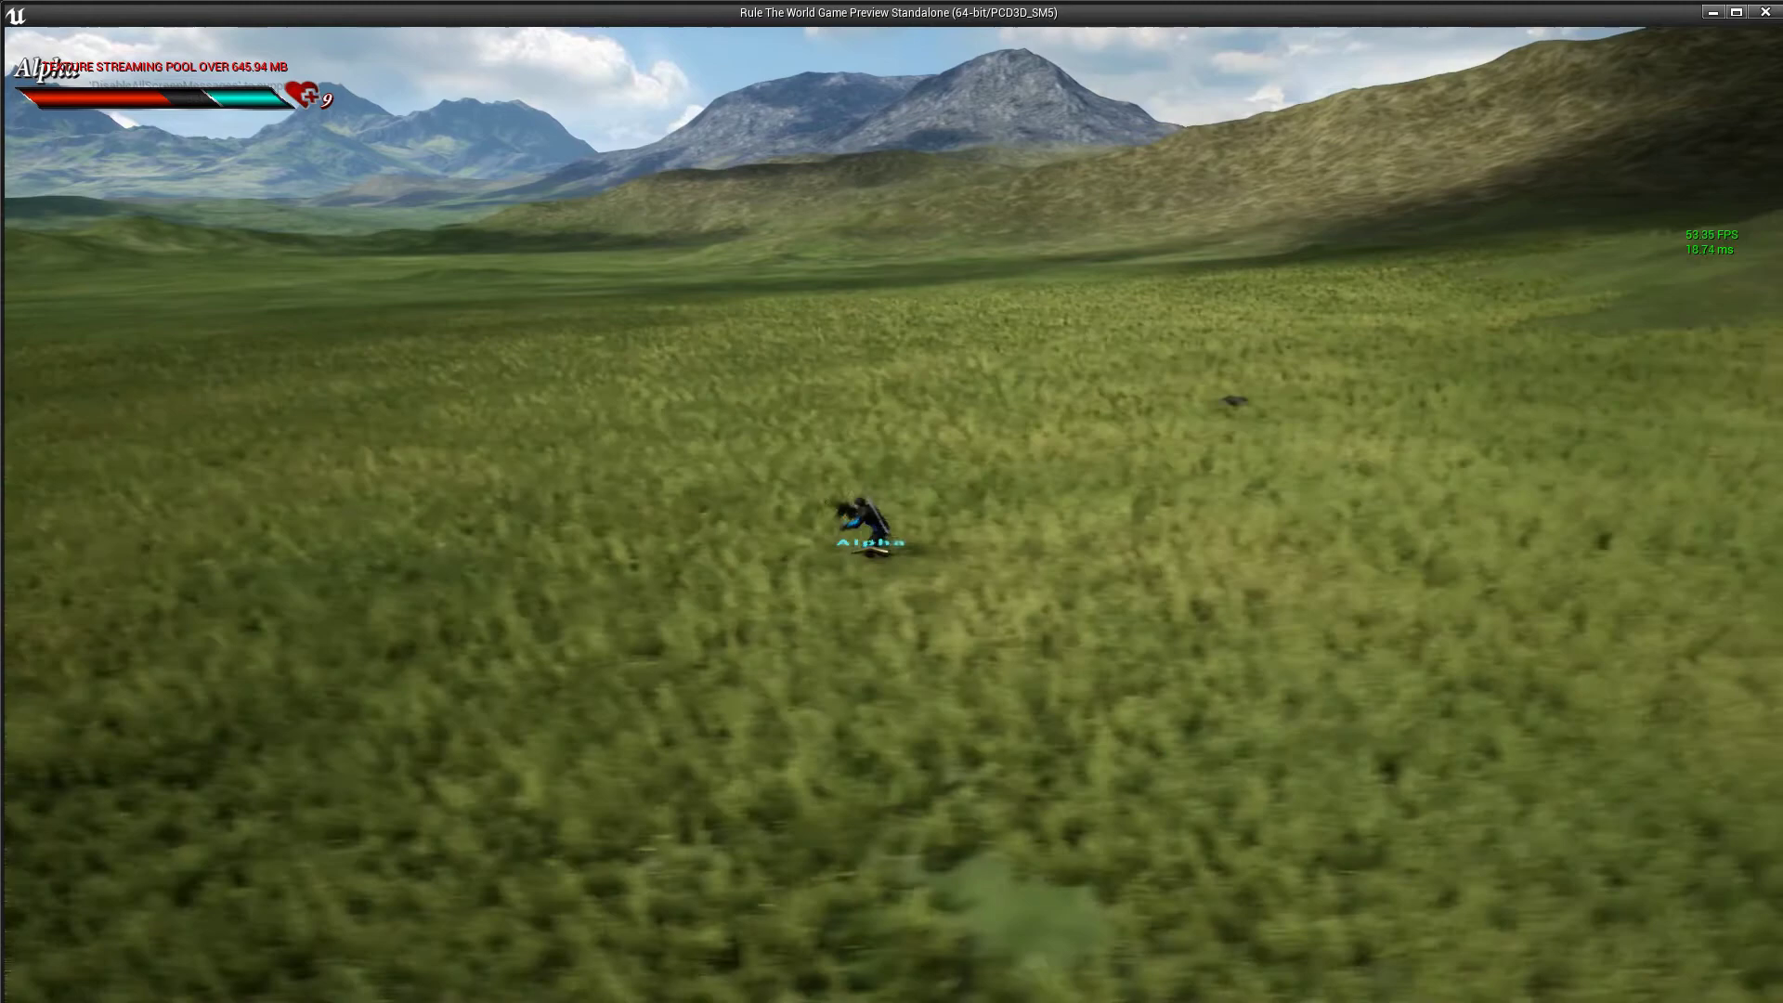
key(a)
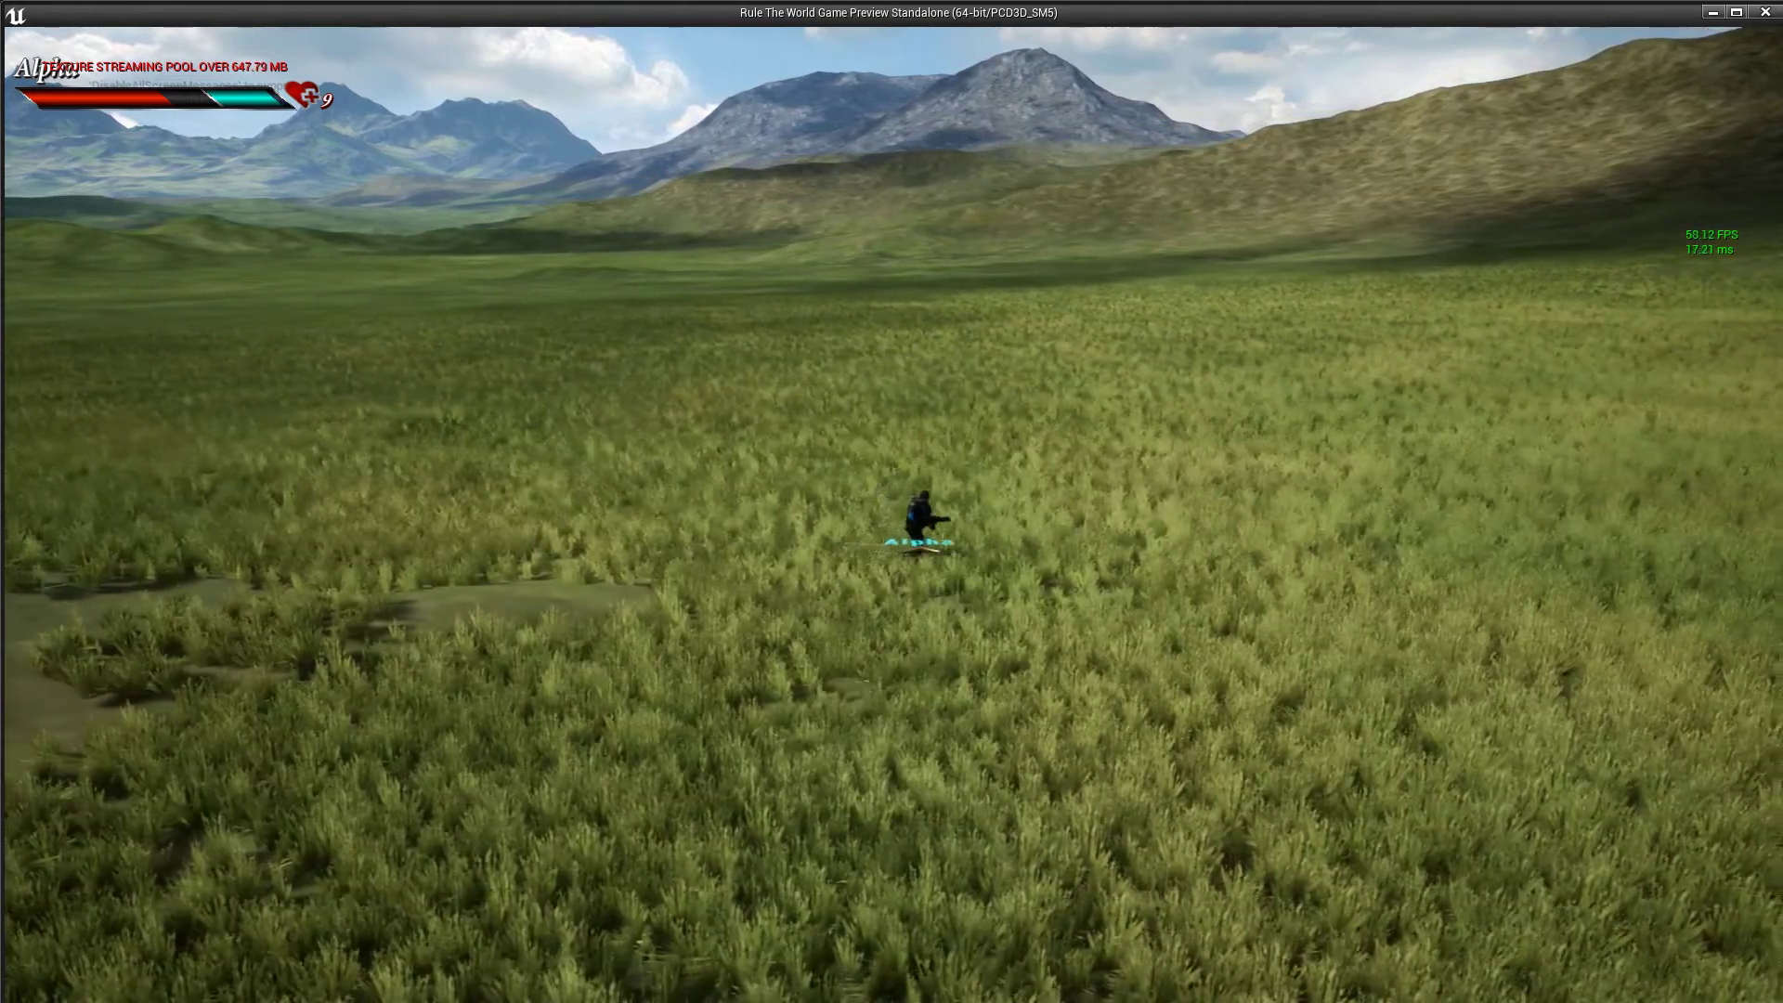
Demonstrate the hero's dodge roll repeatedly in alternating sideways directions and once forward across the grass, and end the game preview
key(d)
key(a)
key(space)
key(d)
key(space)
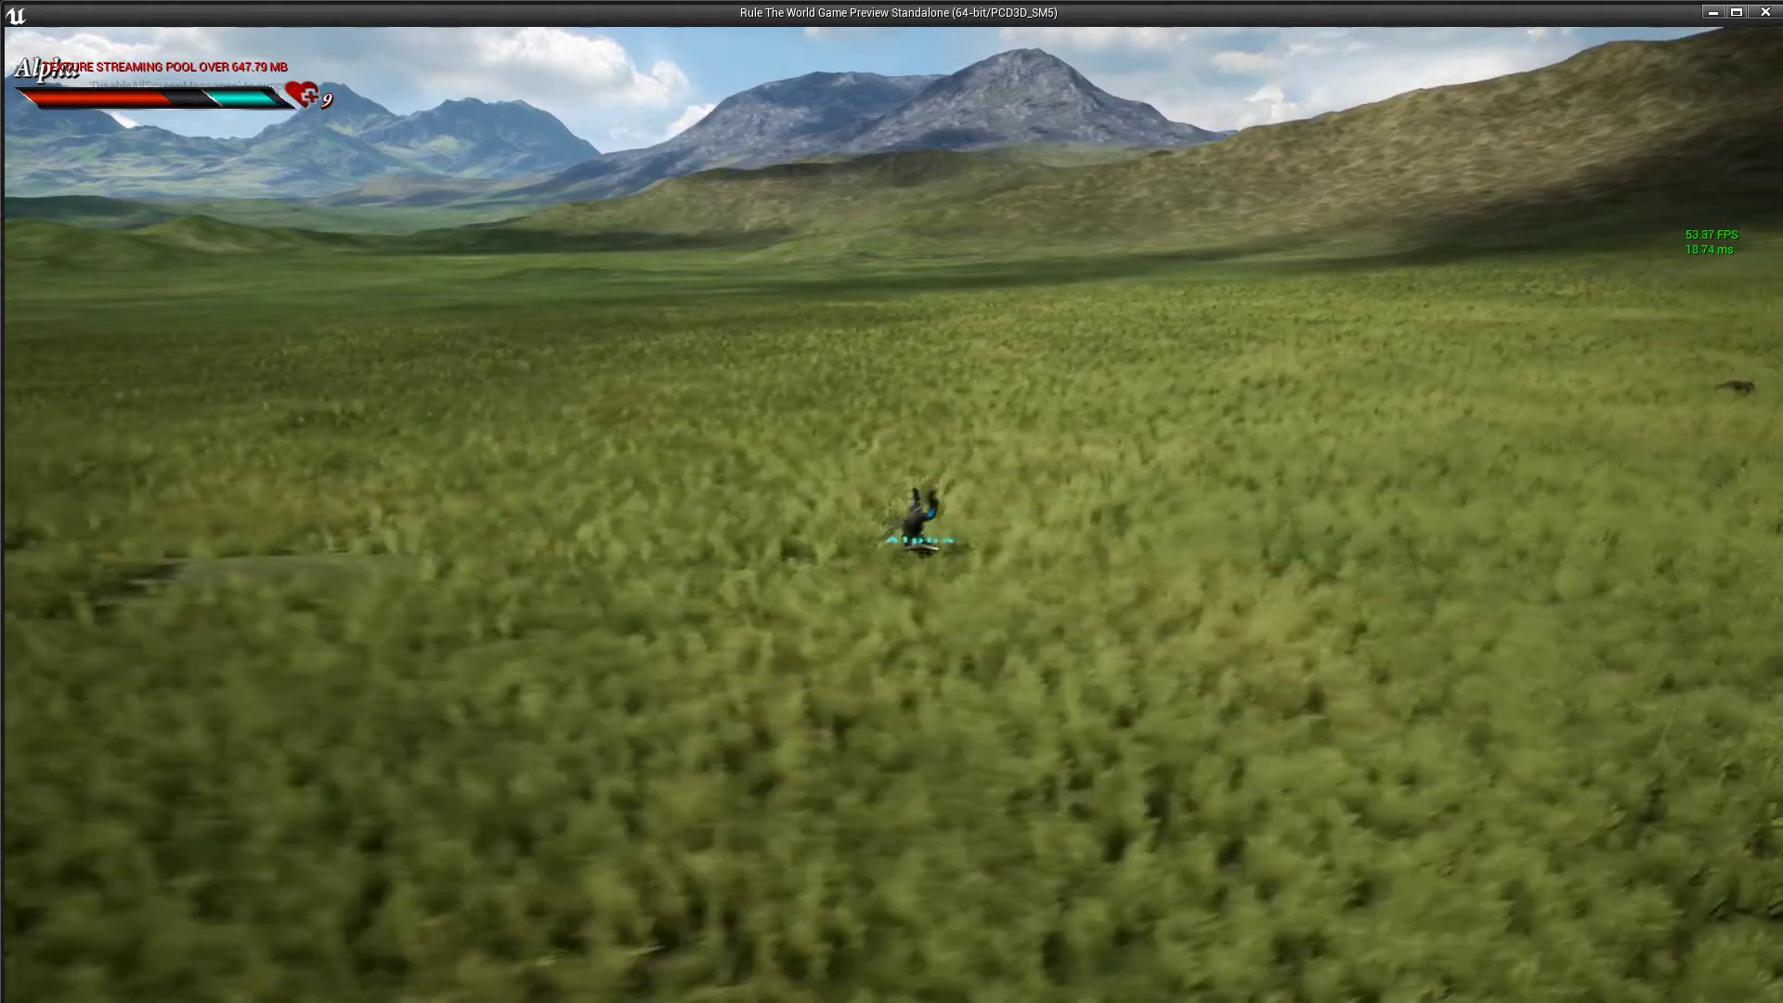
key(d)
key(space)
key(a)
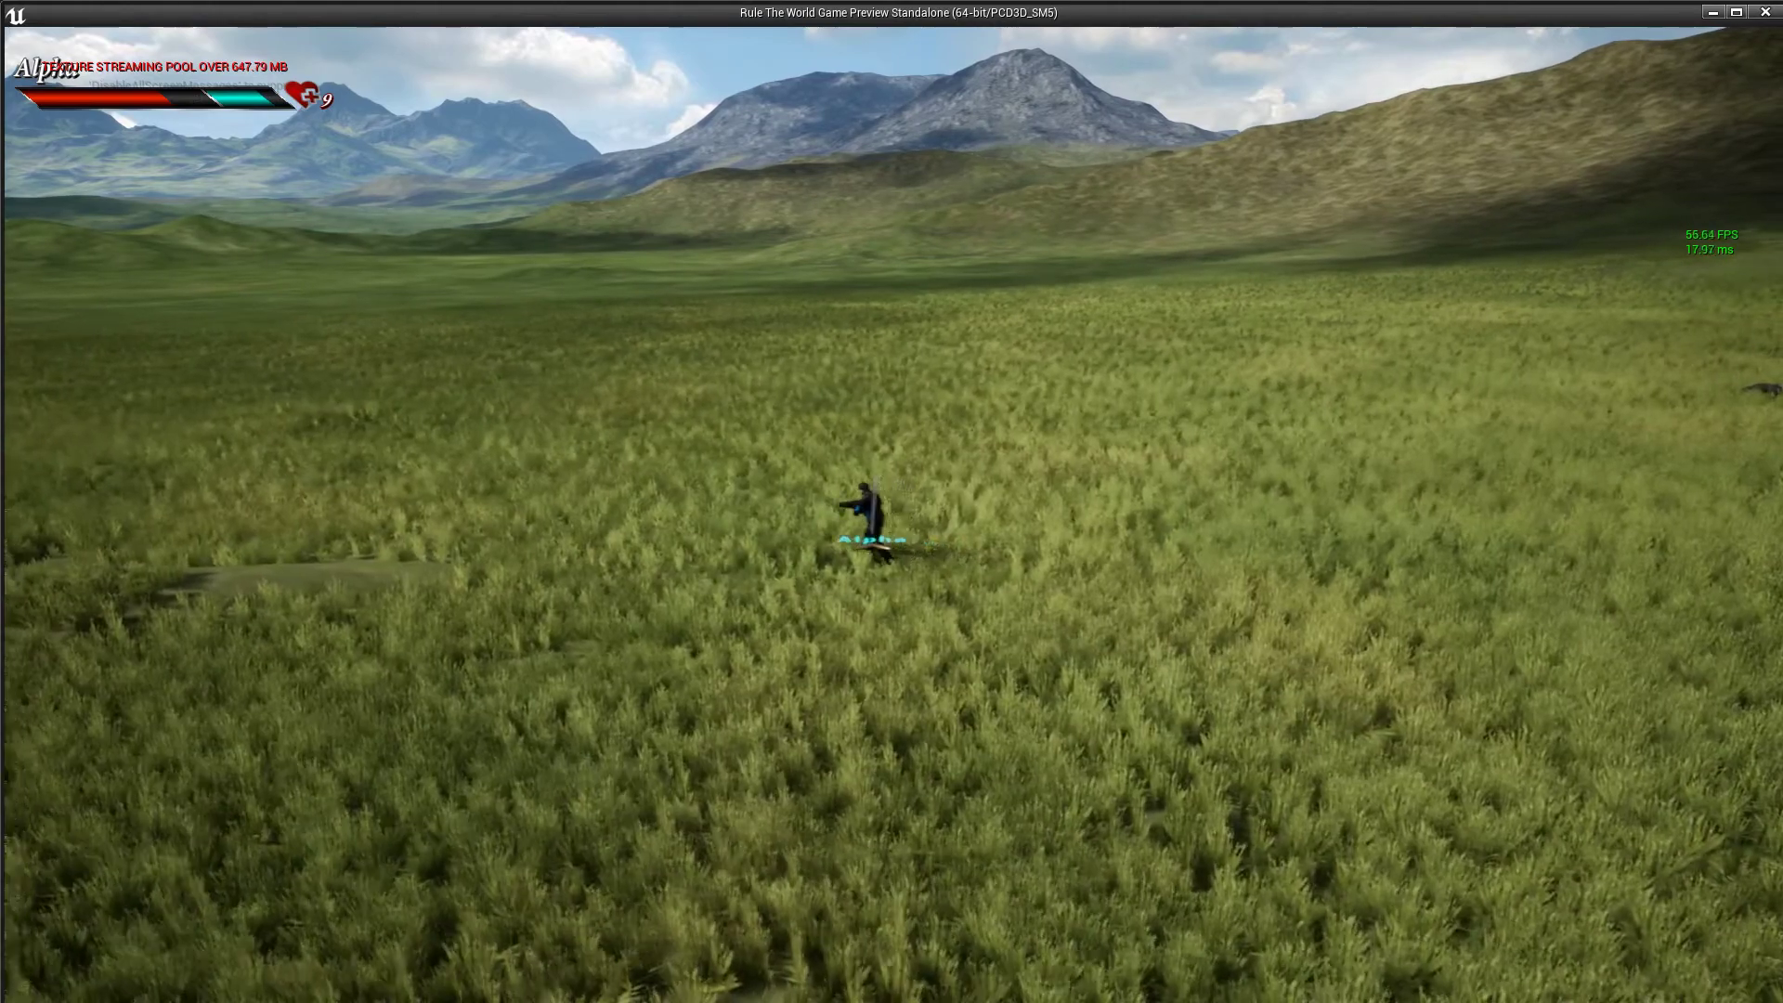
key(space)
key(d)
key(a)
key(space)
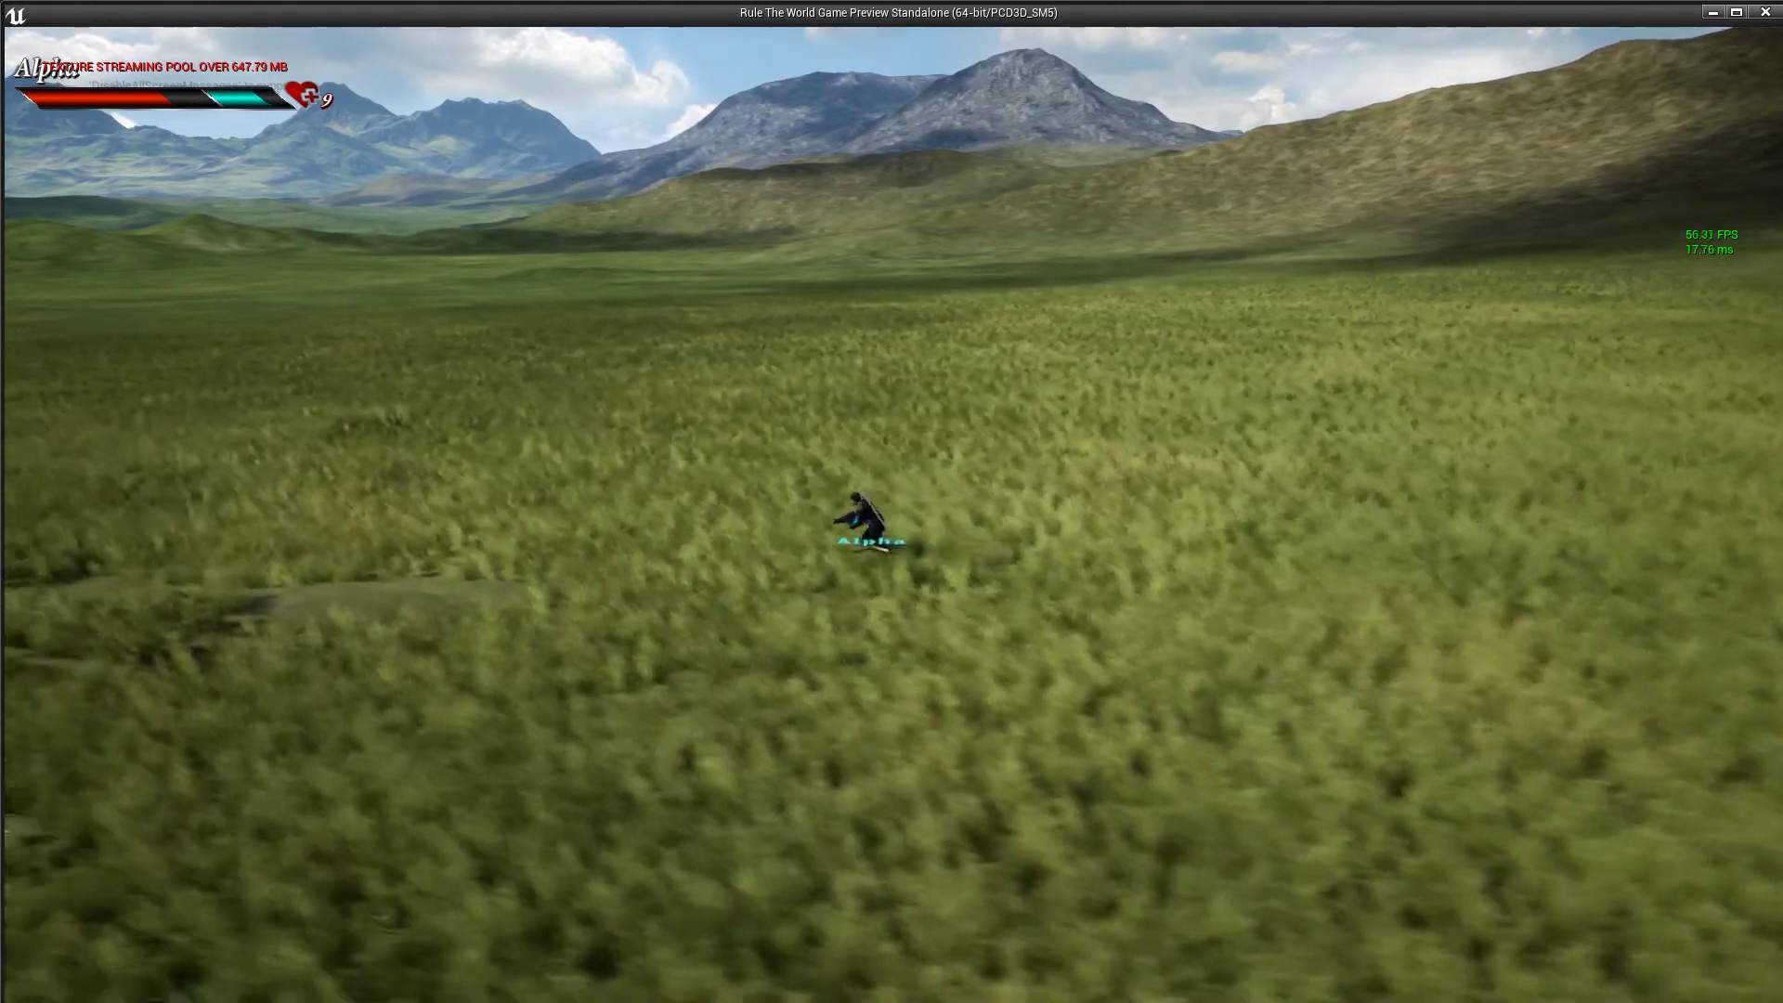
key(w)
key(space)
key(d)
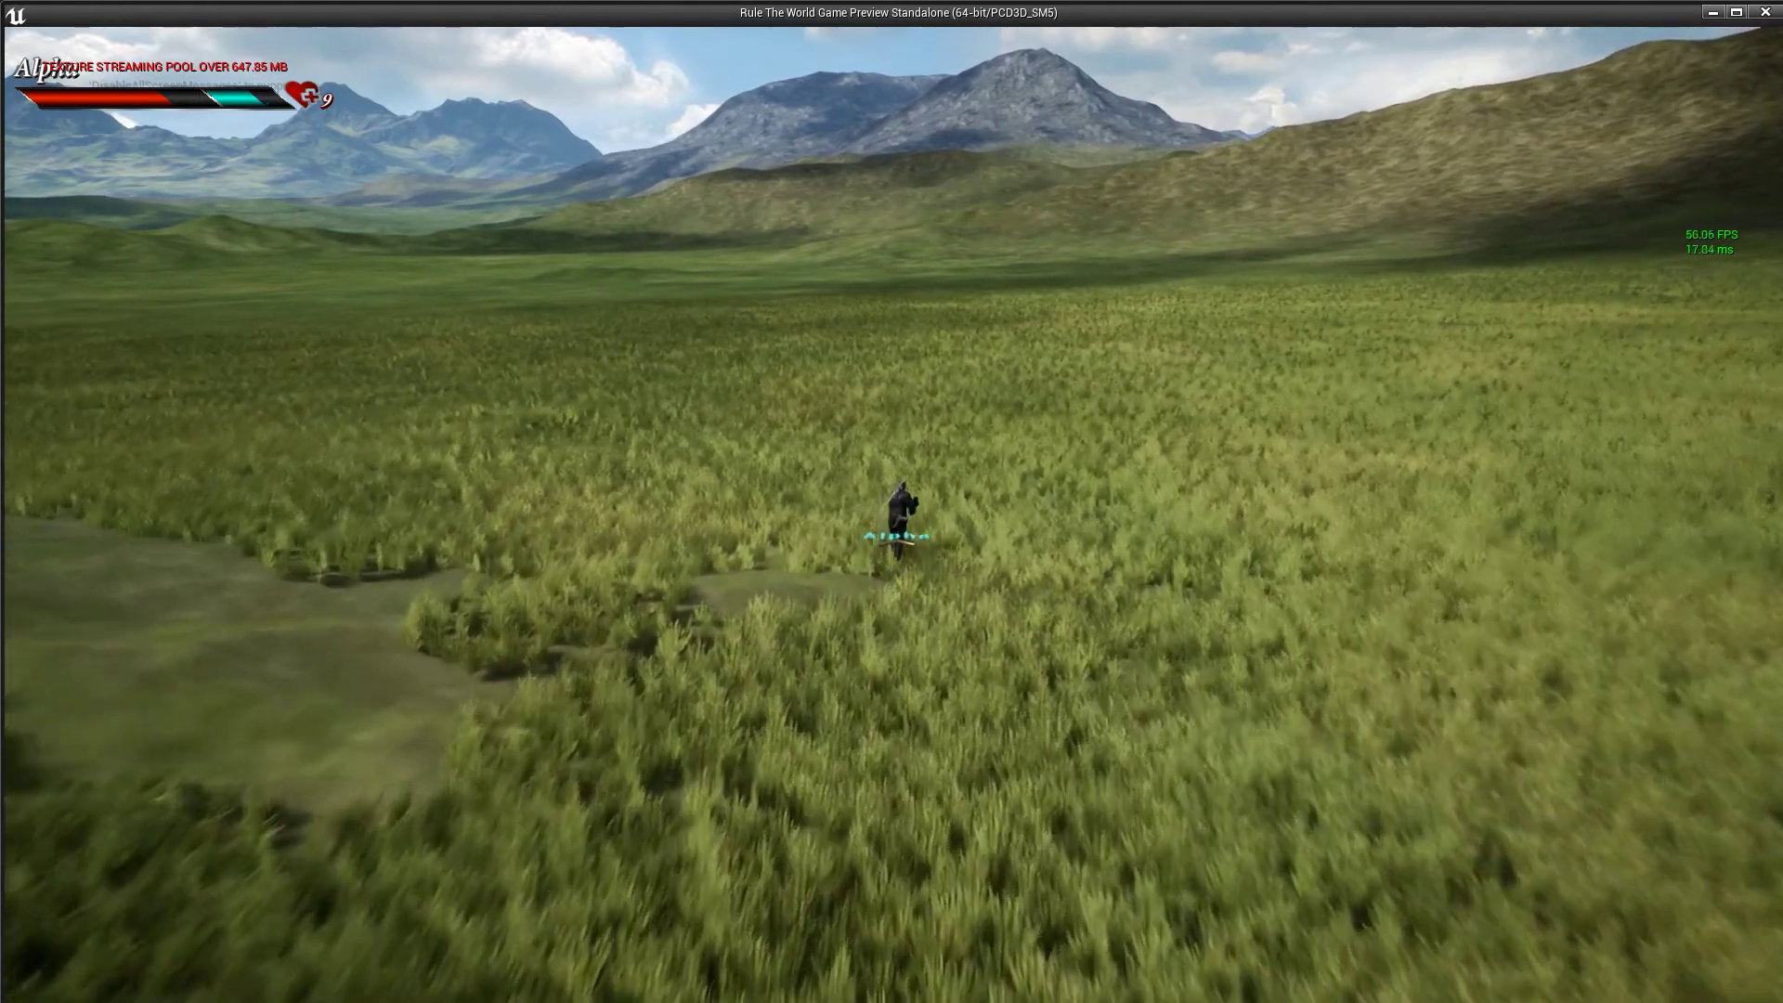
key(a)
key(d)
key(space)
key(a)
key(space)
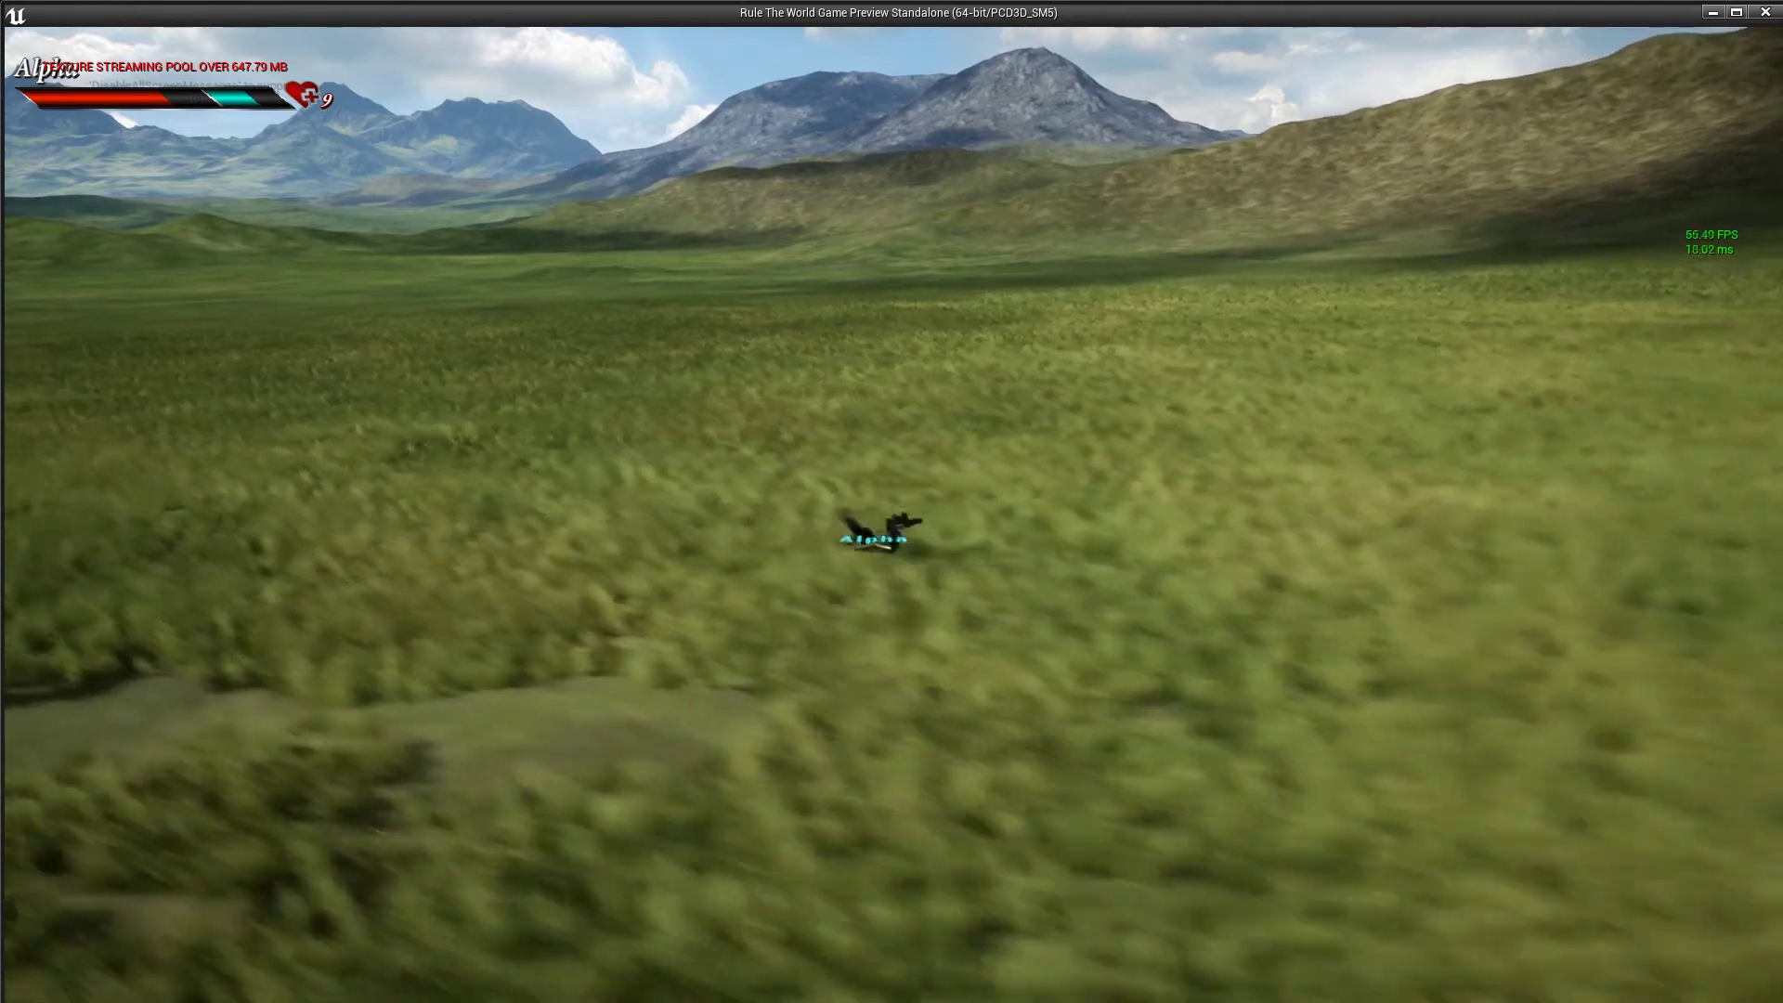
key(d)
key(space)
key(a)
key(d)
key(space)
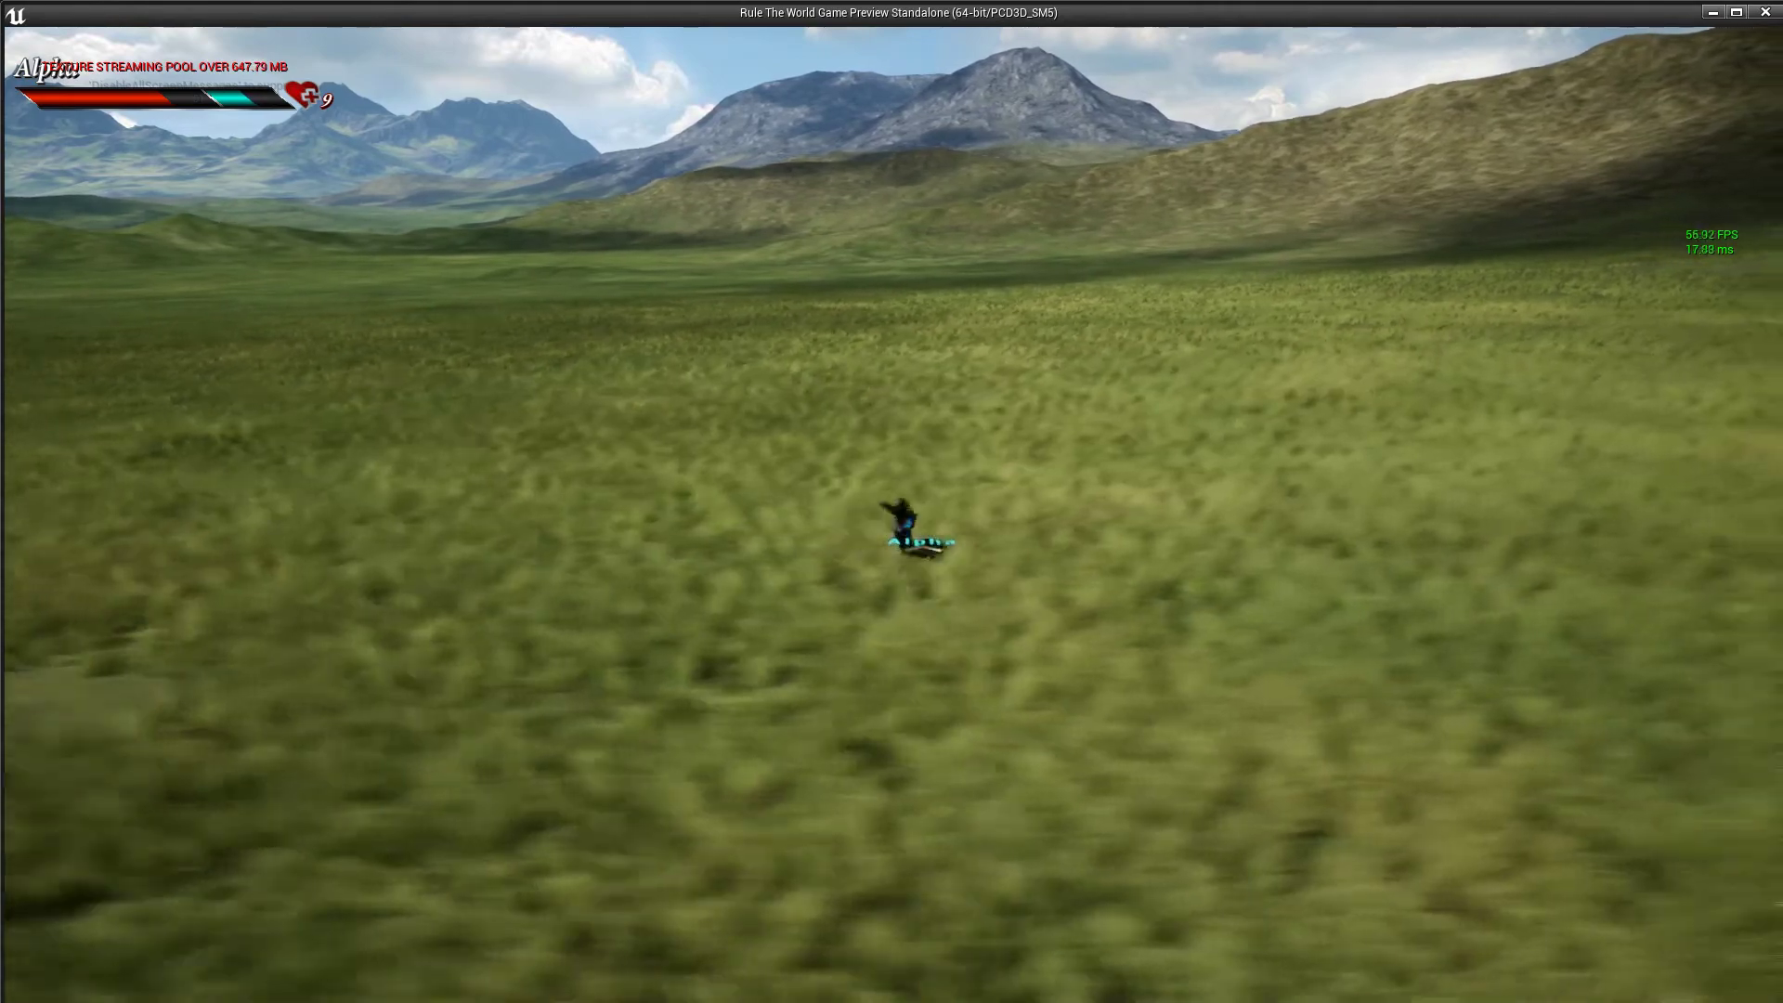
key(a)
key(d)
key(space)
key(a)
key(d)
key(space)
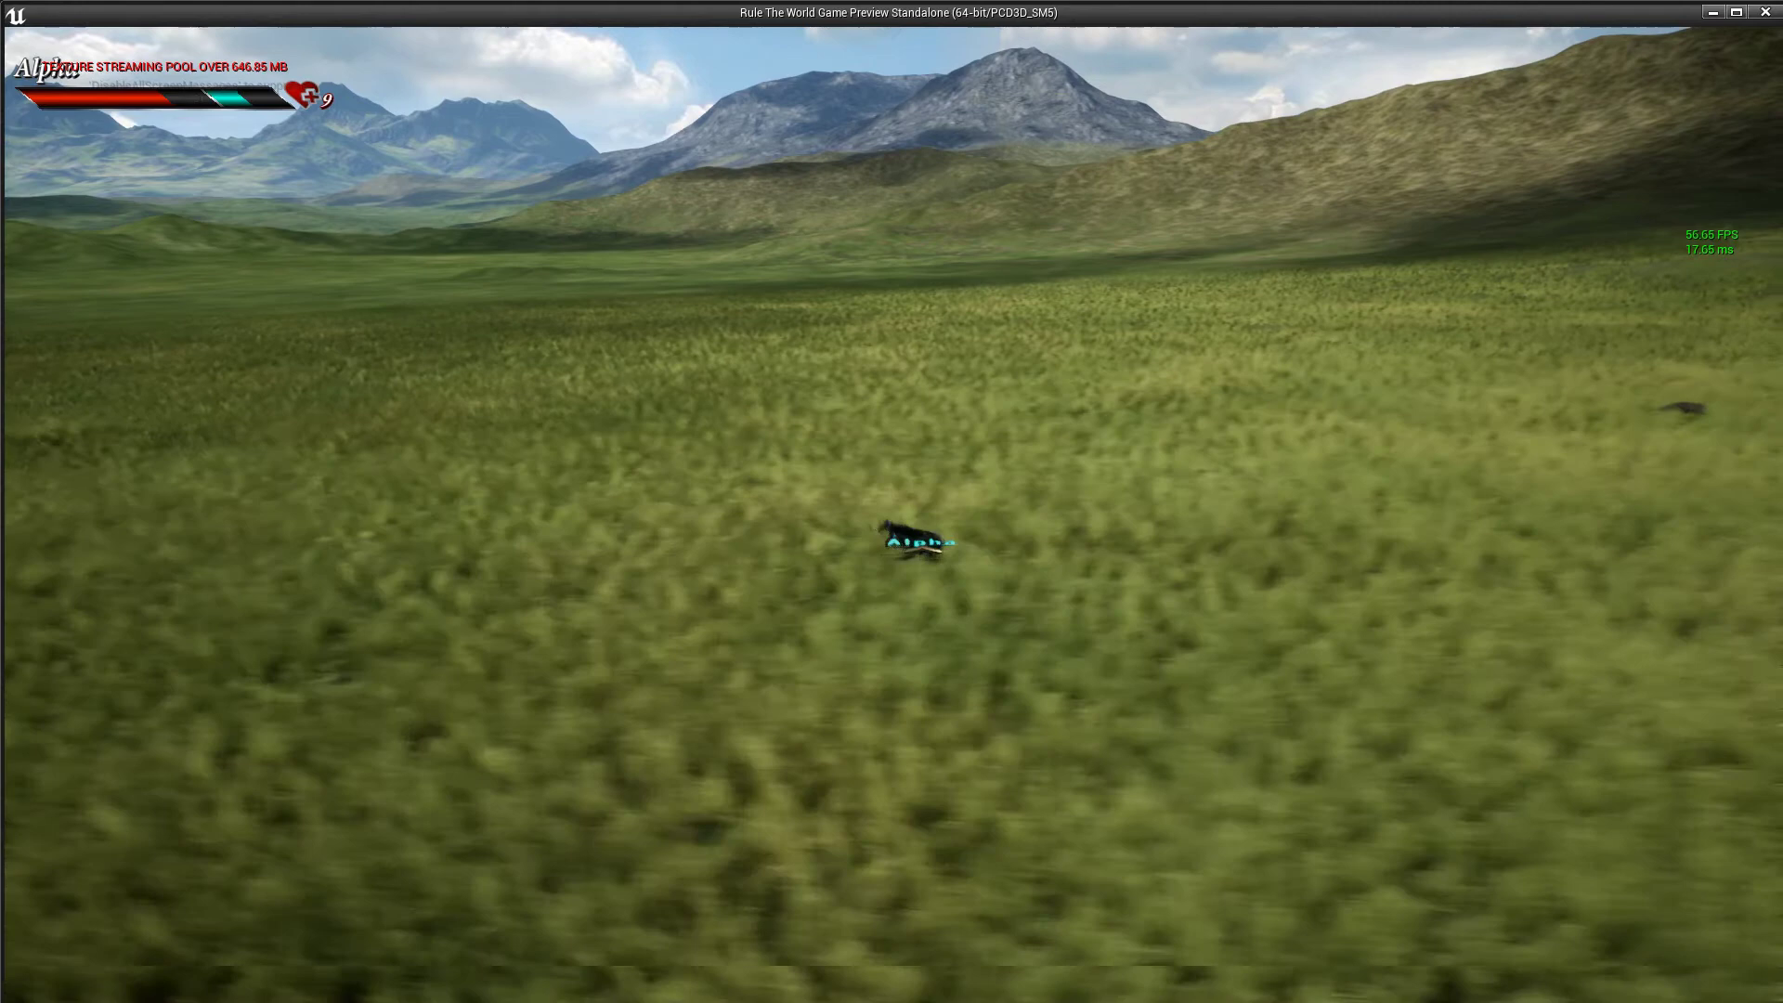
key(a)
key(space)
key(d)
key(space)
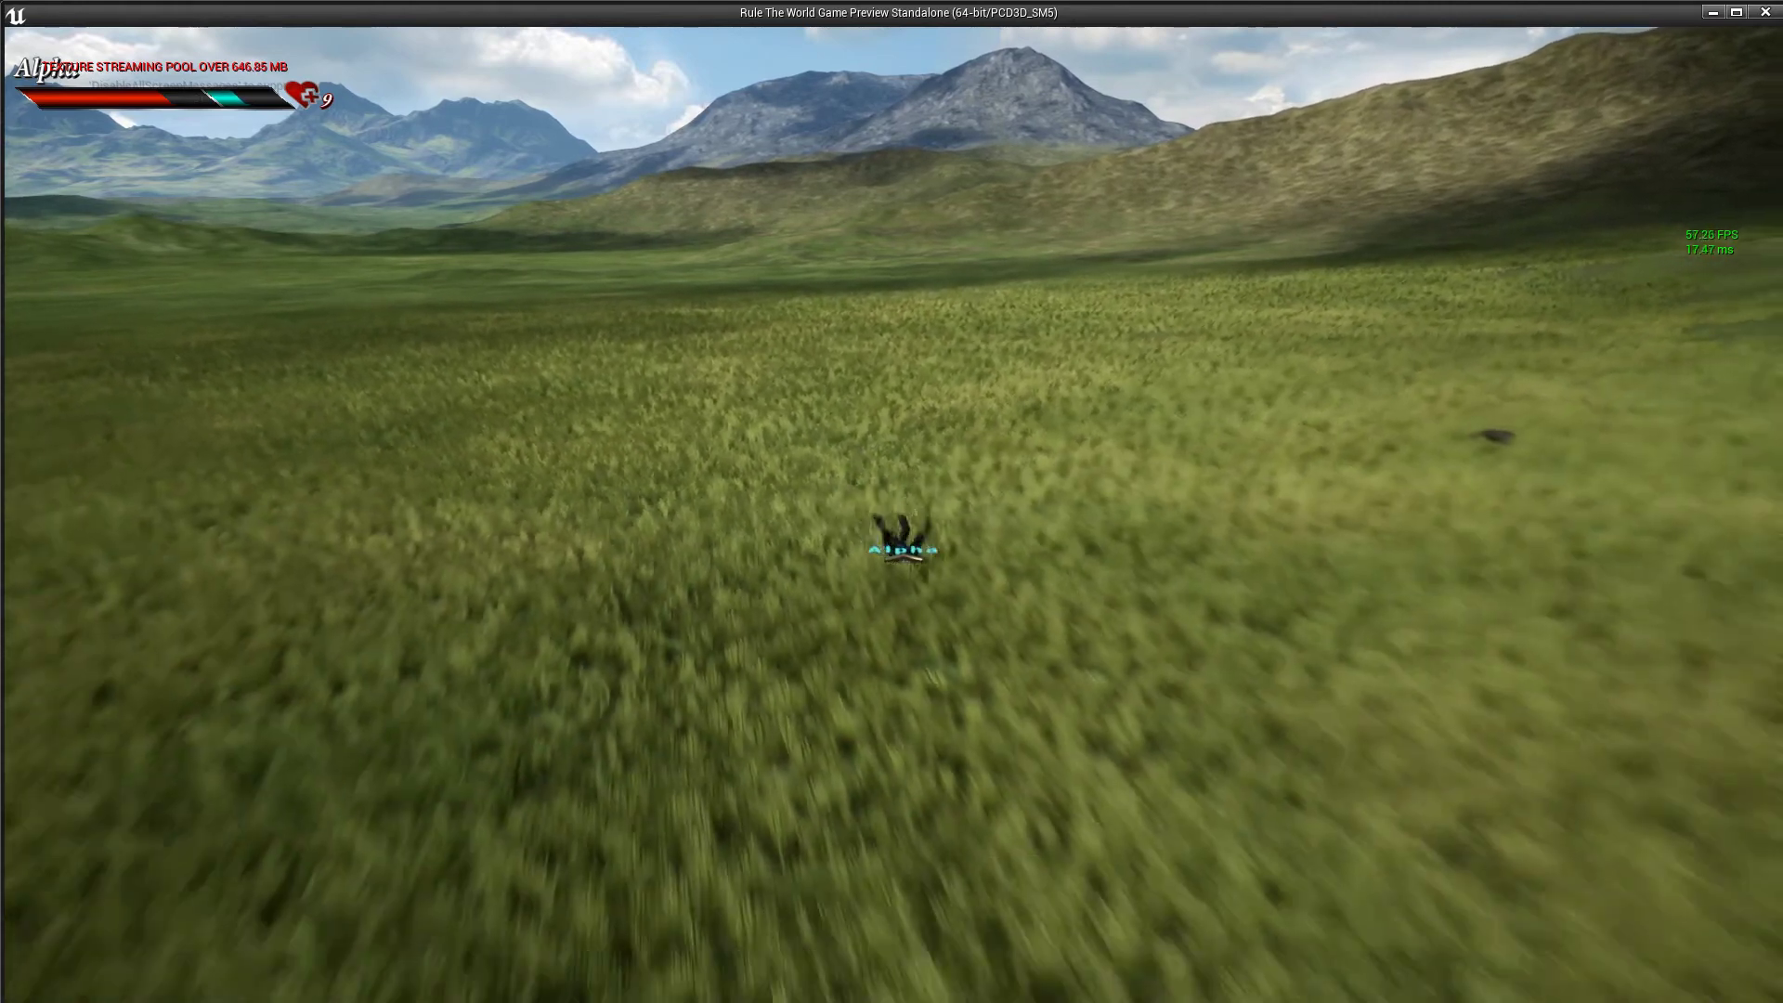
key(a)
key(Escape)
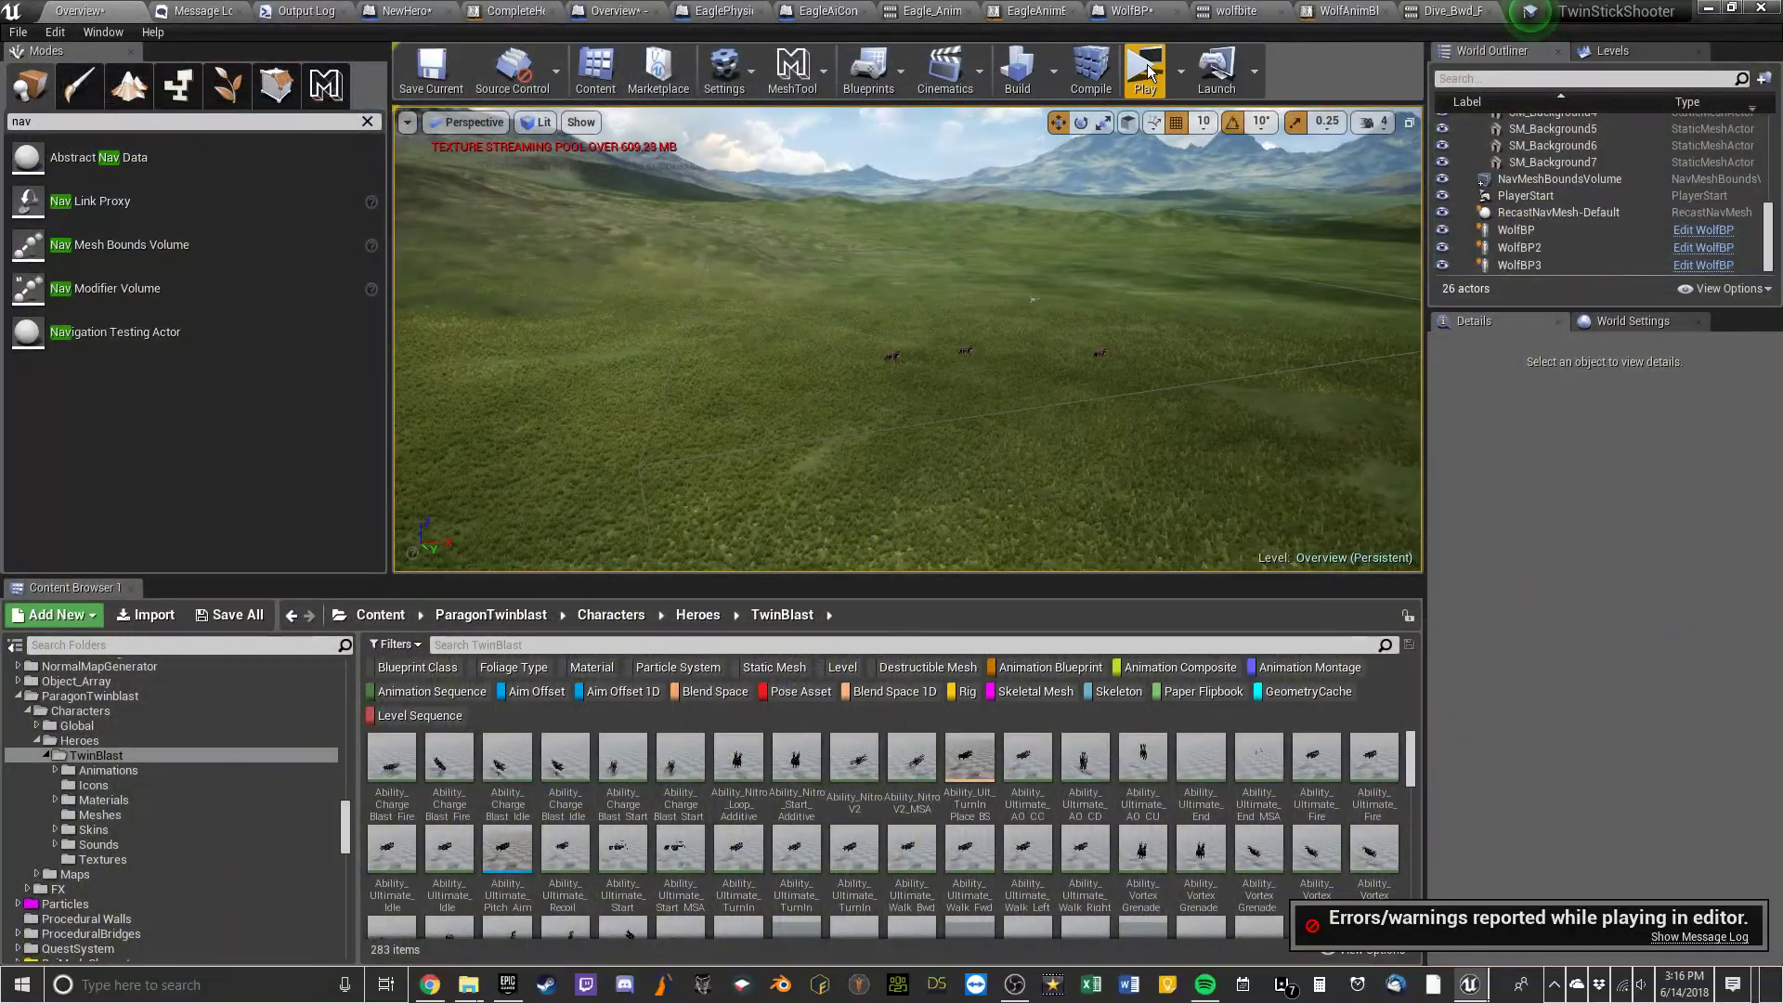
click(1004, 992)
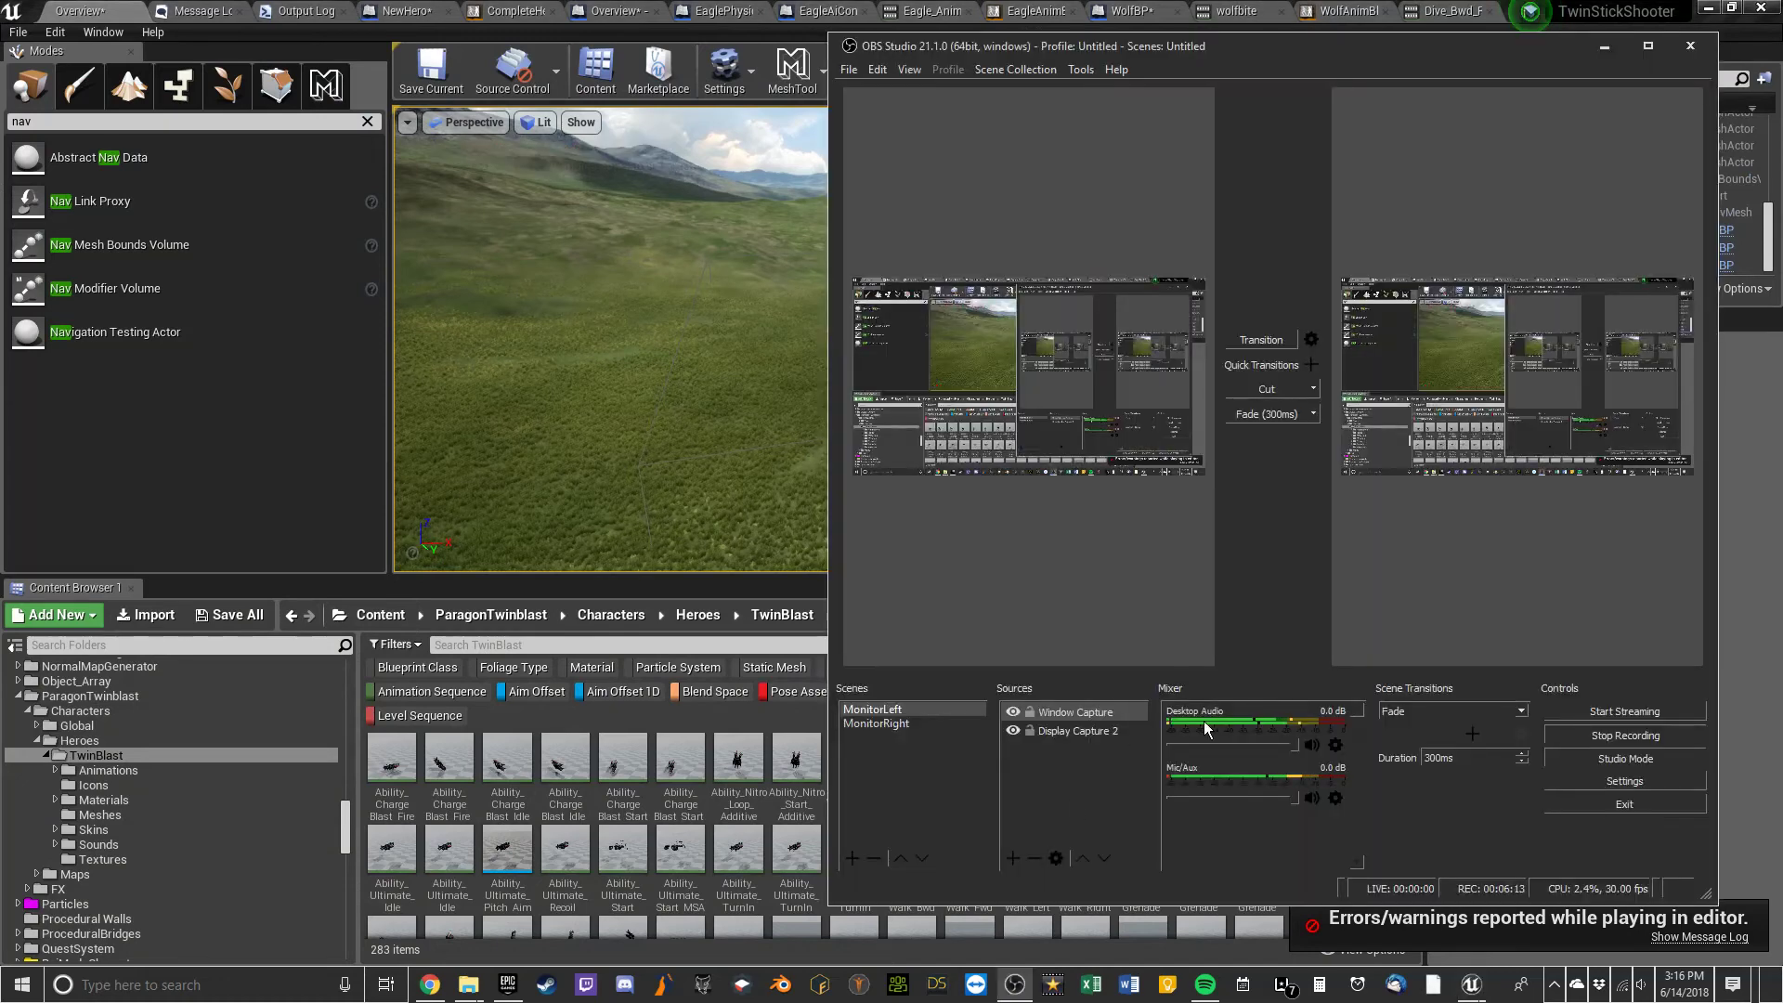